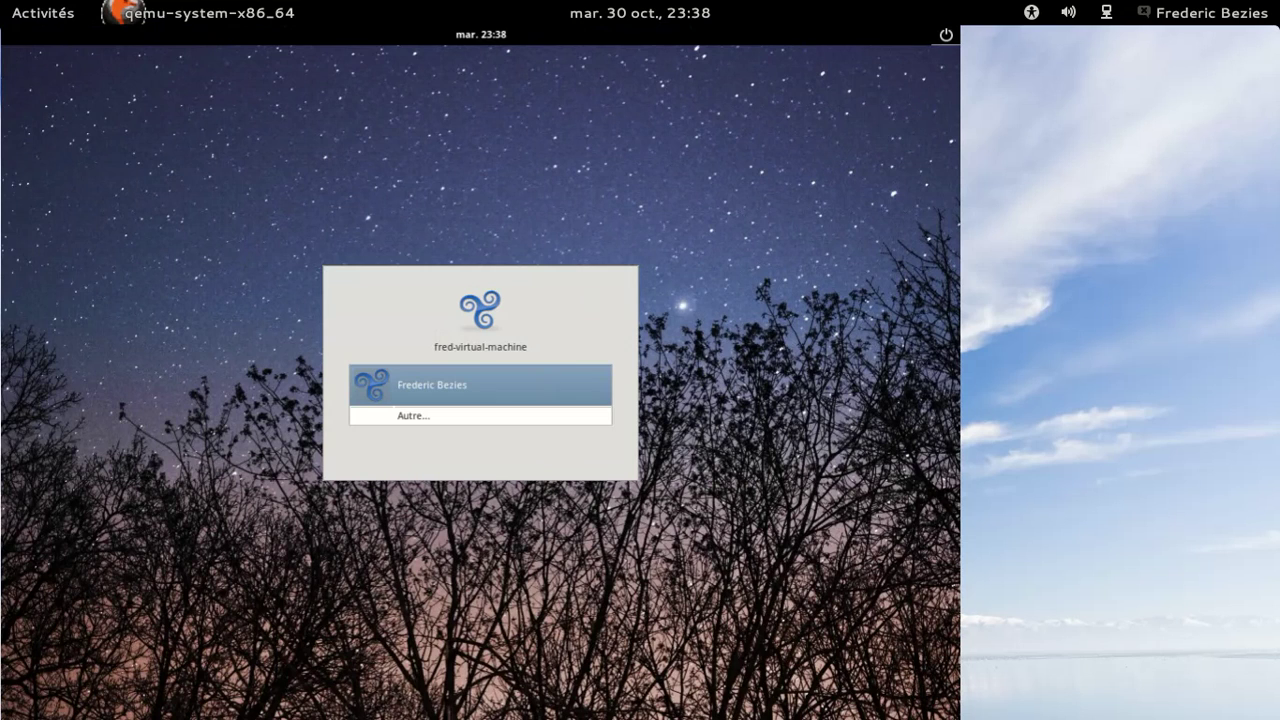
Log in to the listed user's session by entering the account password.
left_click(451, 381)
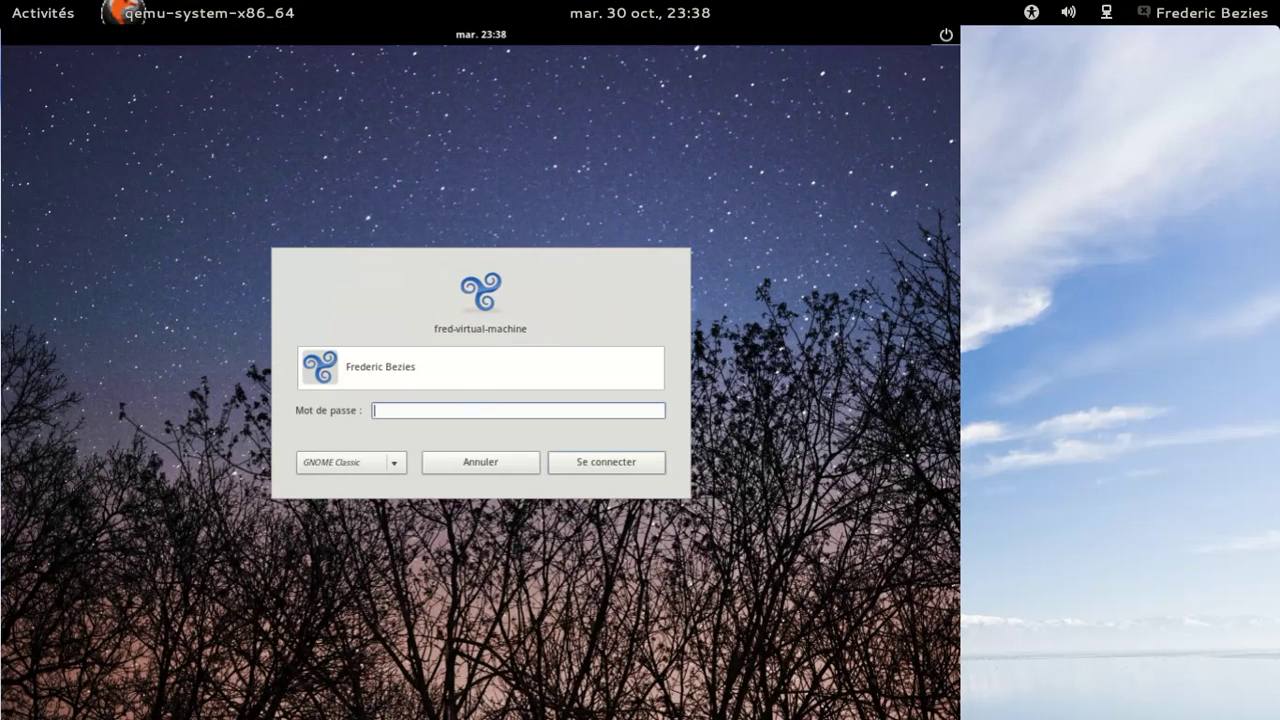
key("Return")
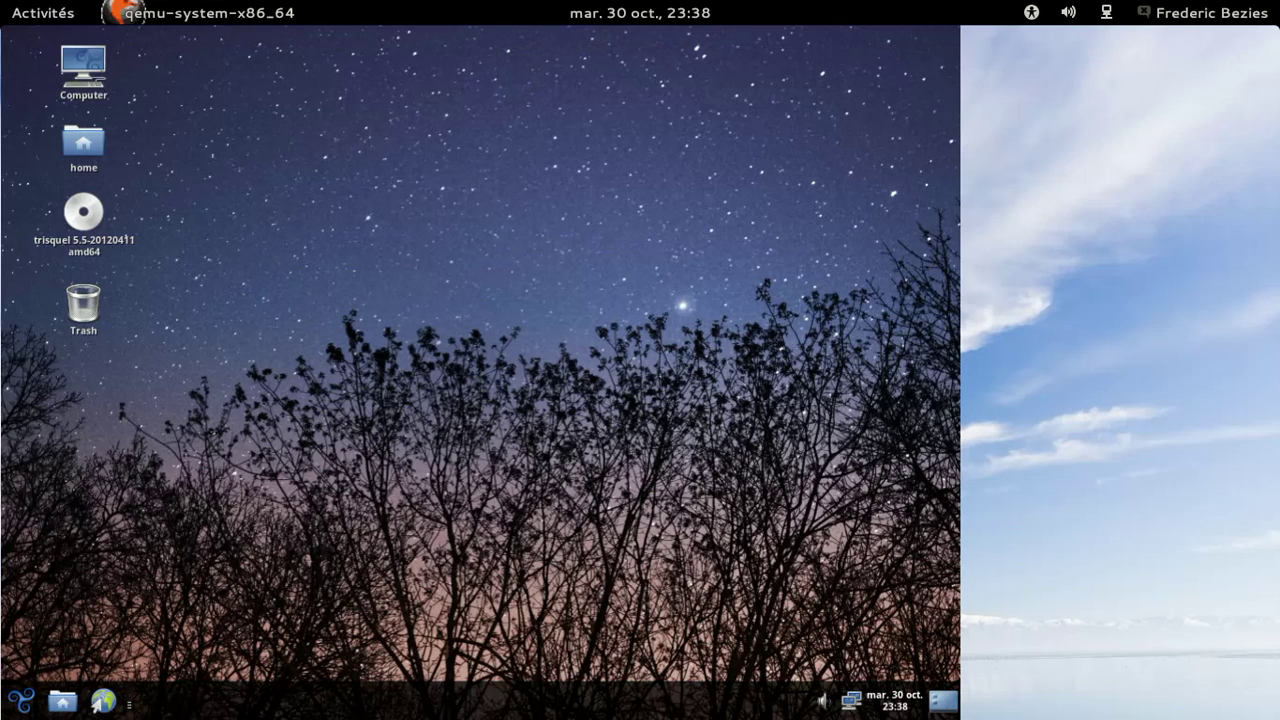
Launch the Abrowser web browser from the Internet applications.
left_click(20, 700)
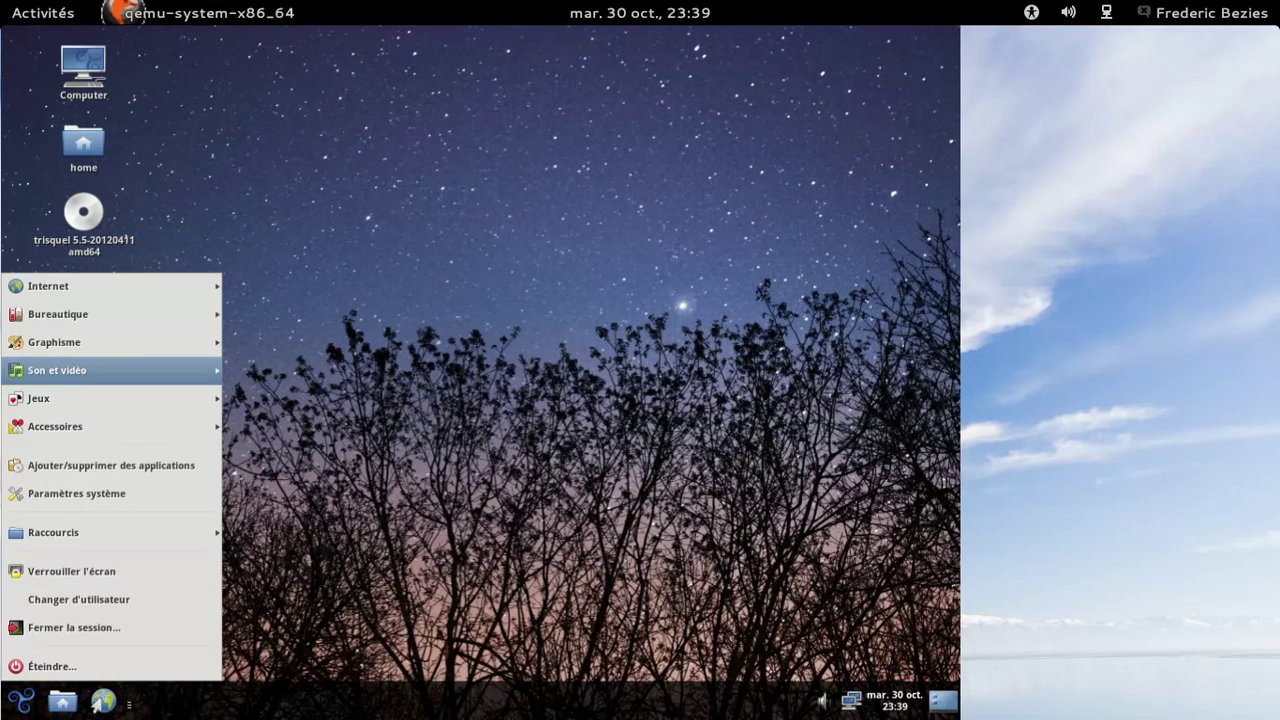
mouse_move(113, 285)
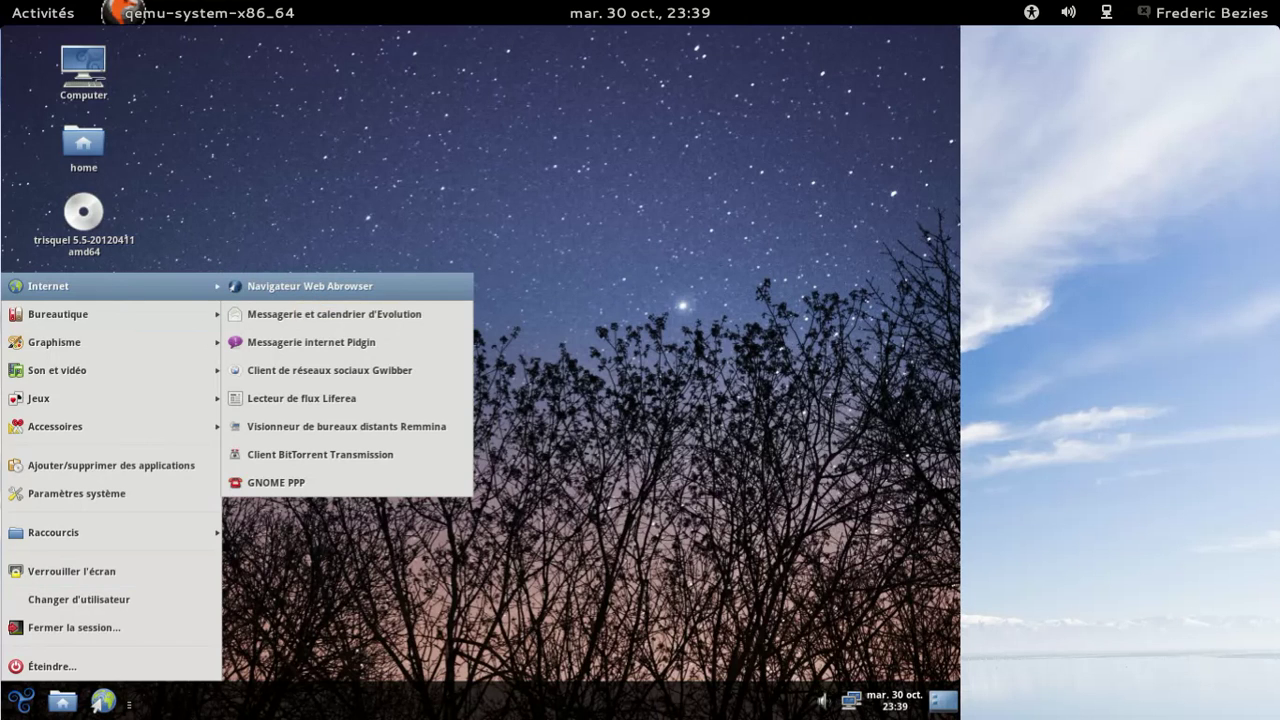
left_click(307, 286)
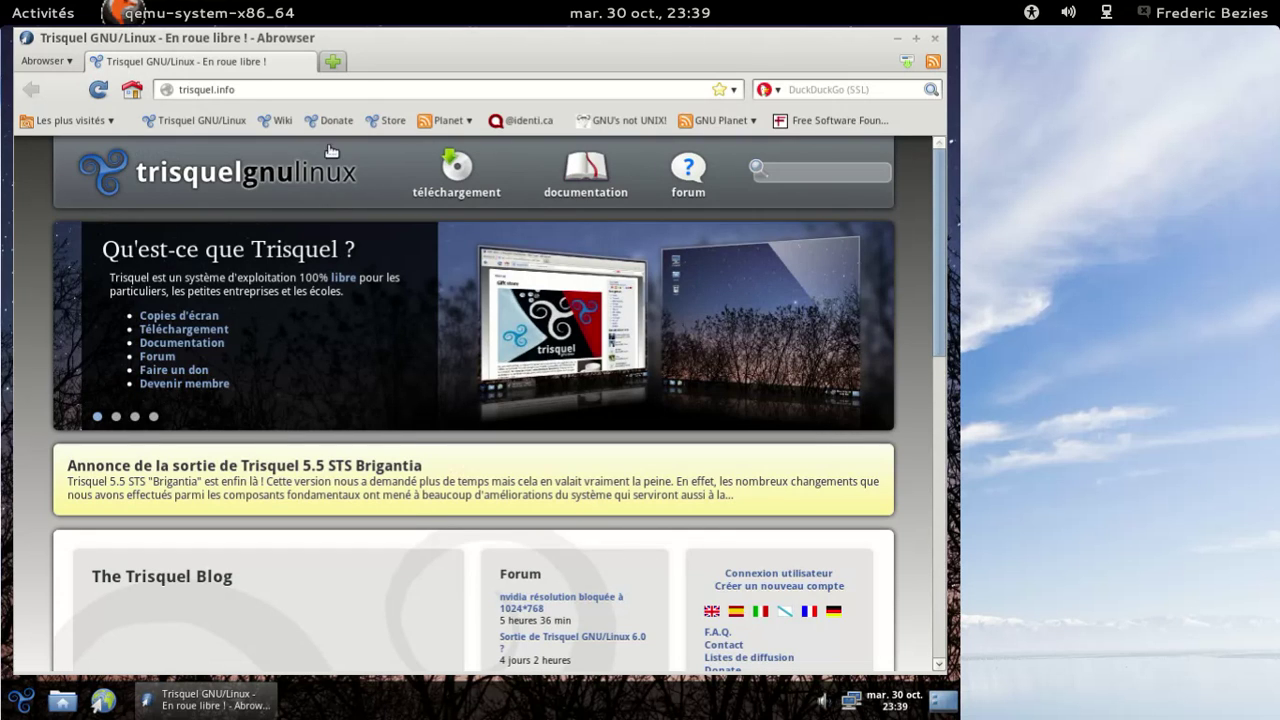
View Abrowser's version information and close the About window.
left_click(50, 62)
mouse_move(368, 202)
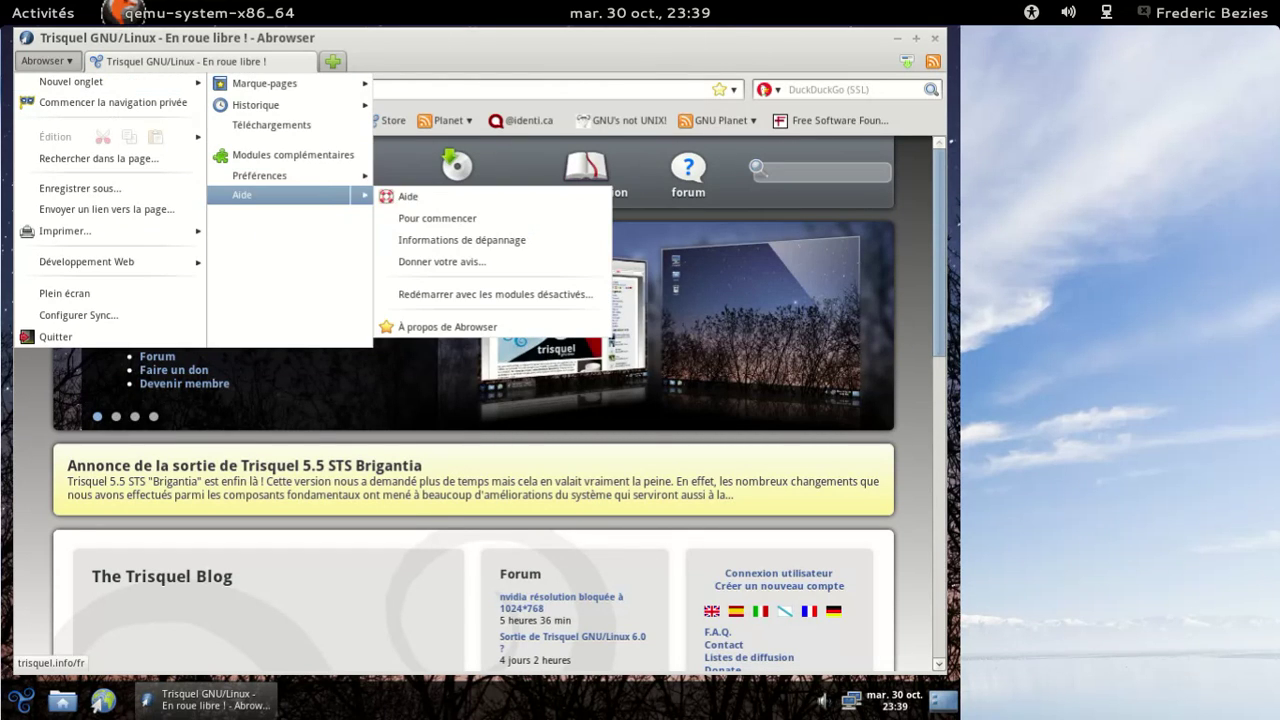
left_click(428, 327)
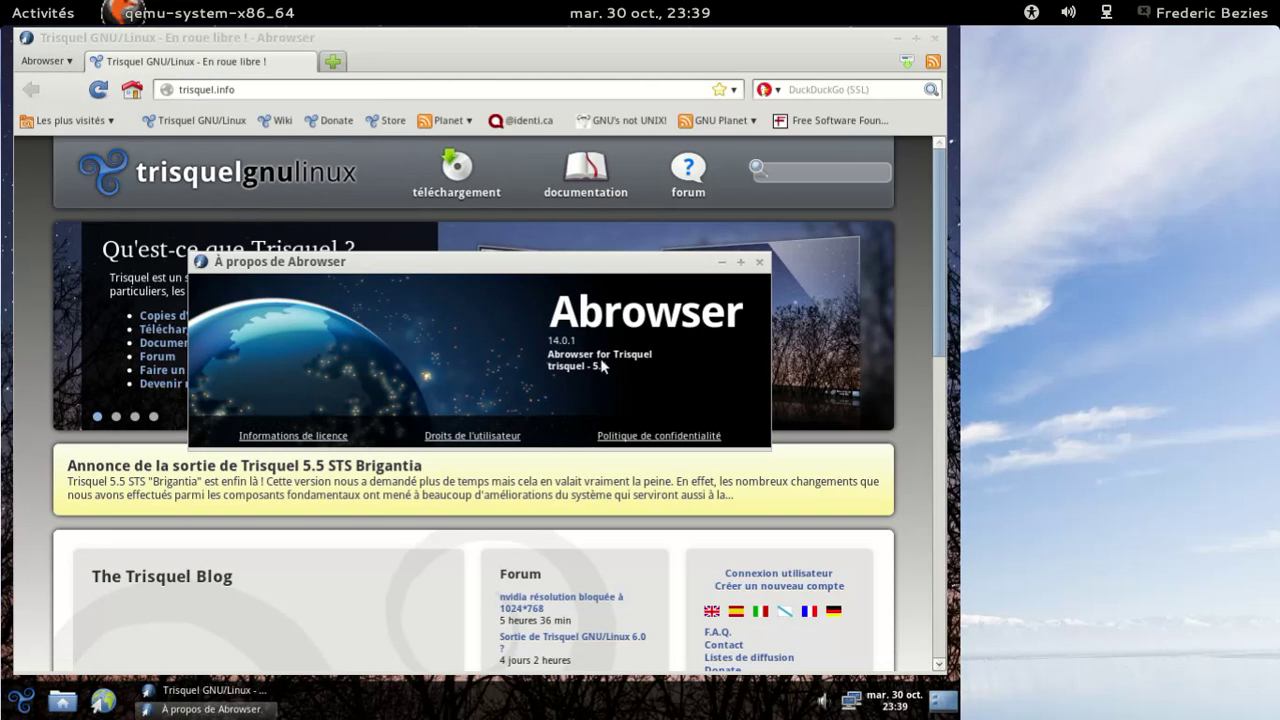
left_click(760, 263)
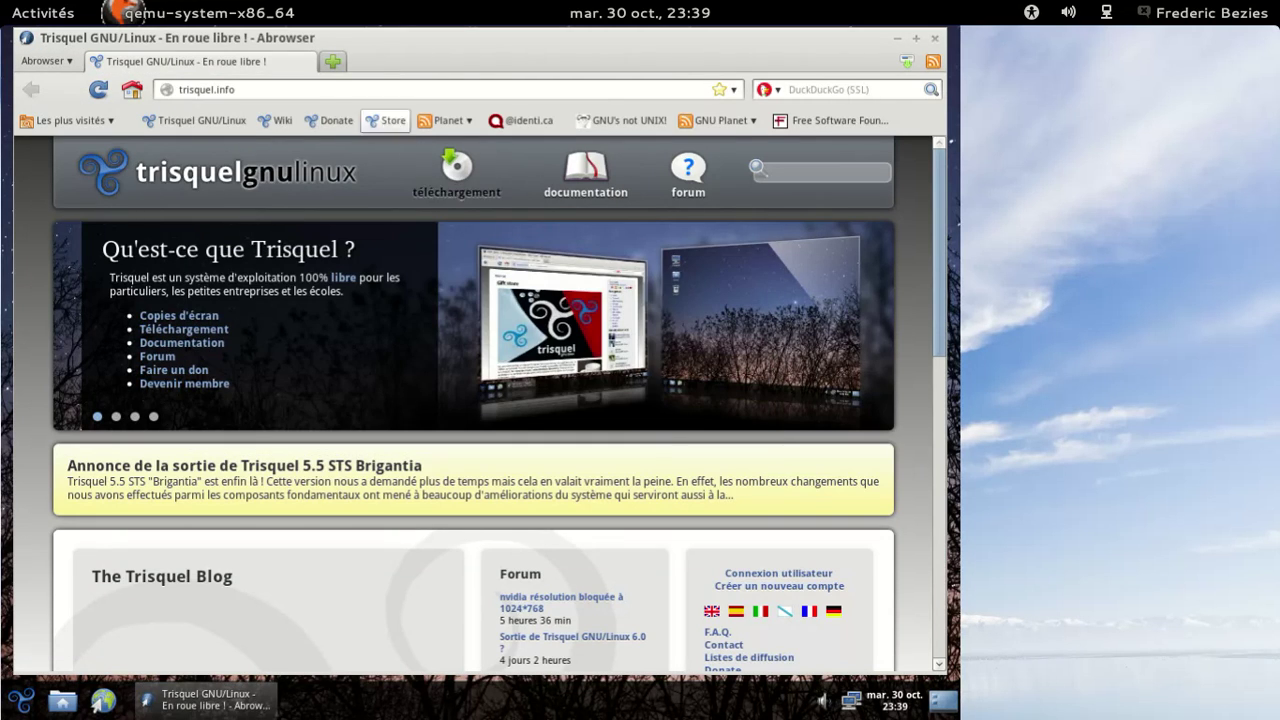
Open the browser's add-ons manager and look through the catalogue of libre add-ons.
left_click(61, 67)
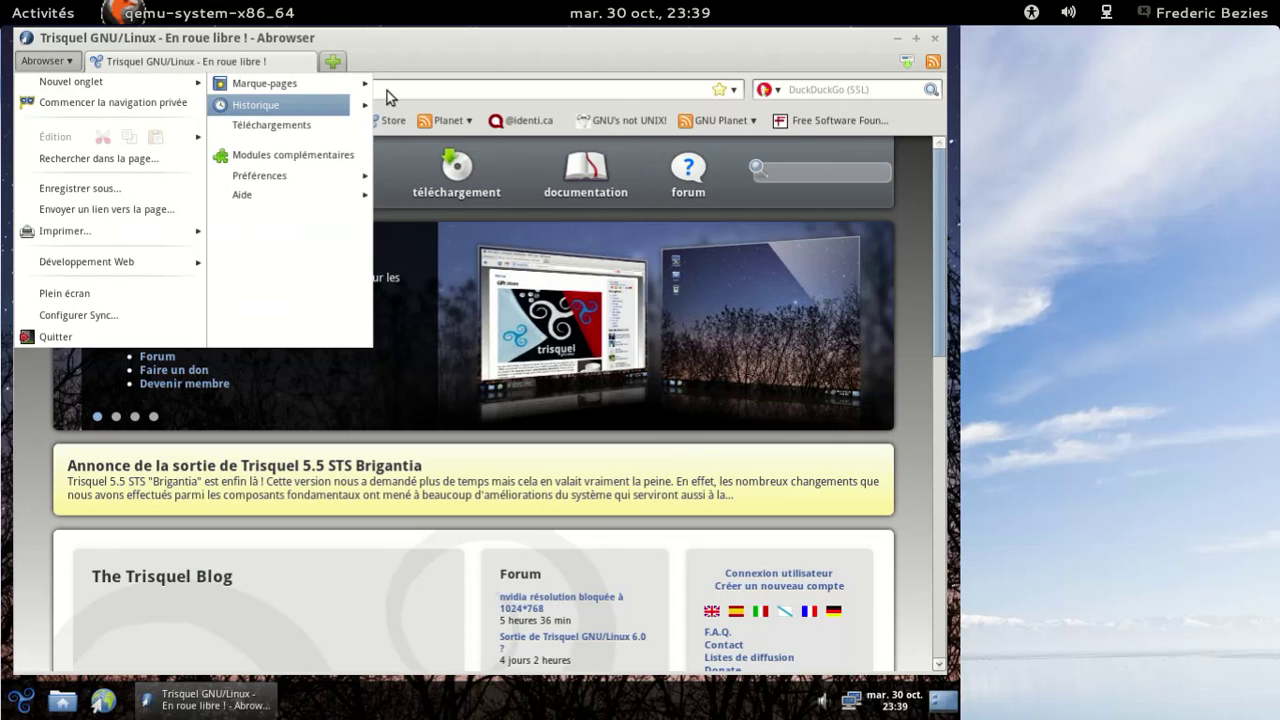
left_click(343, 158)
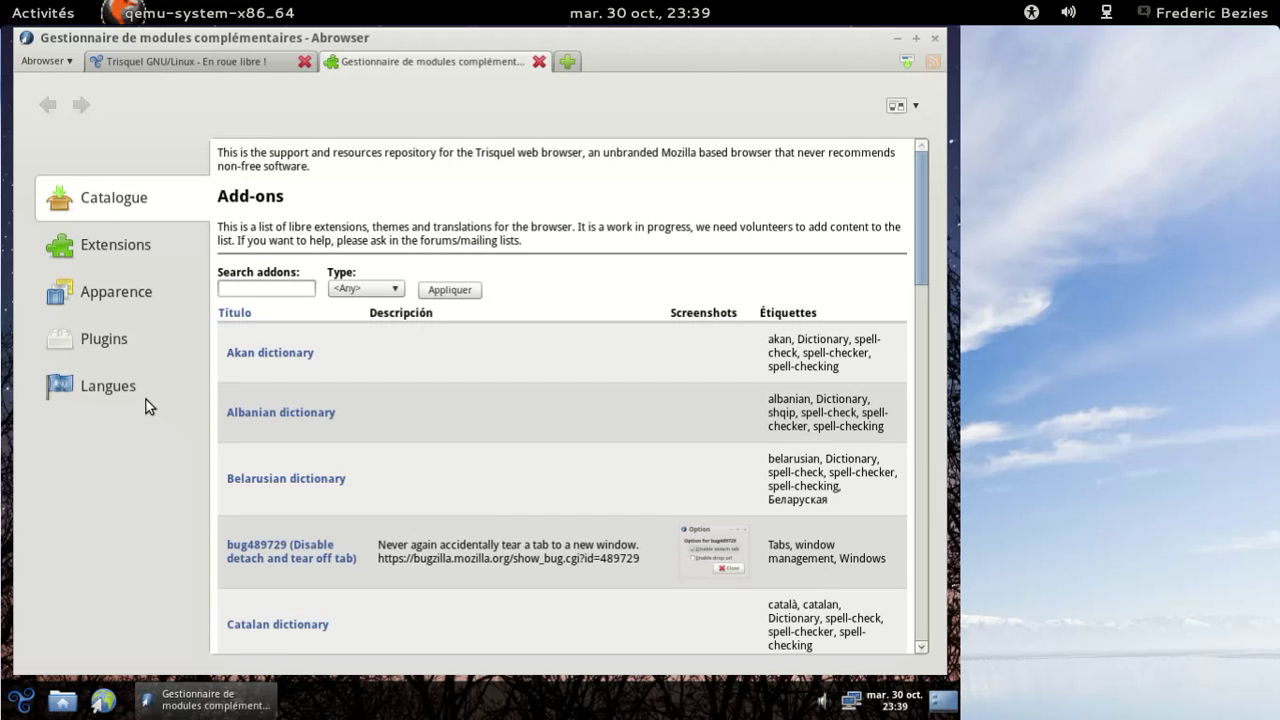
scroll(634, 325, "down", 5)
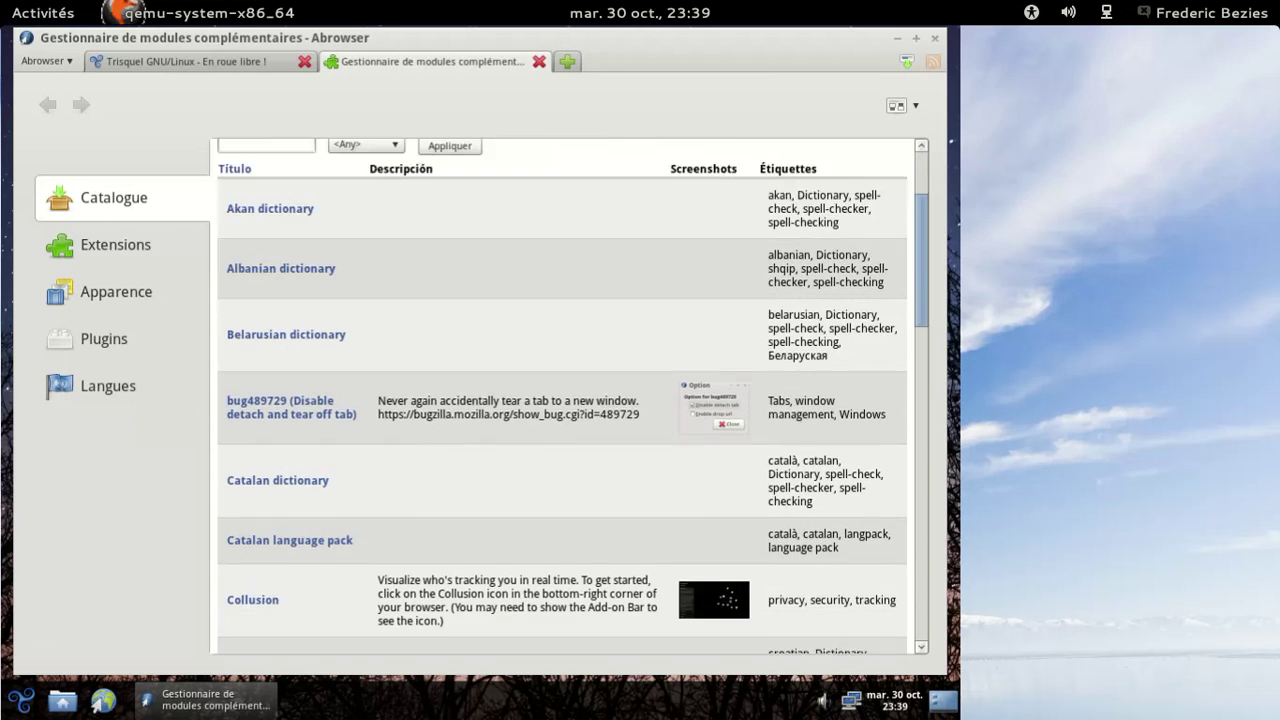
scroll(637, 330, "up", 5)
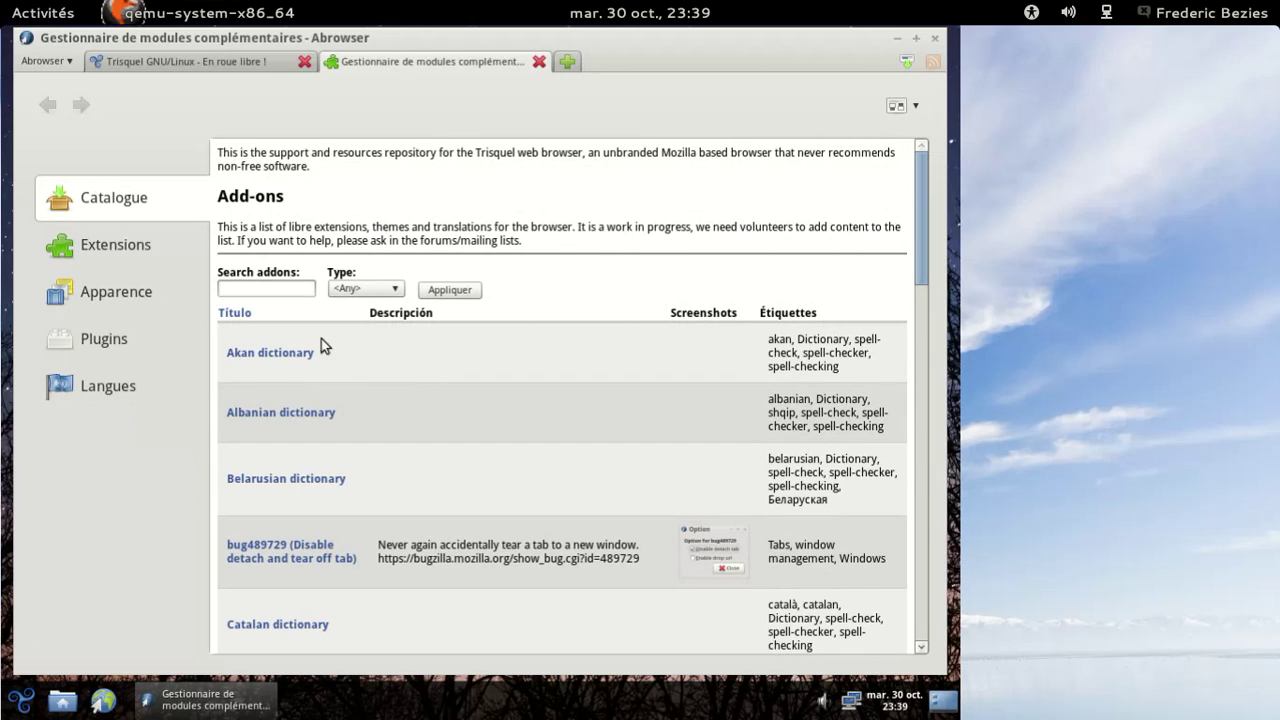
Disable the Asturianu, Bahasa Indonesia, Basque, Català, Chinese Simplified and Czech language packs among the installed language add-ons.
left_click(104, 401)
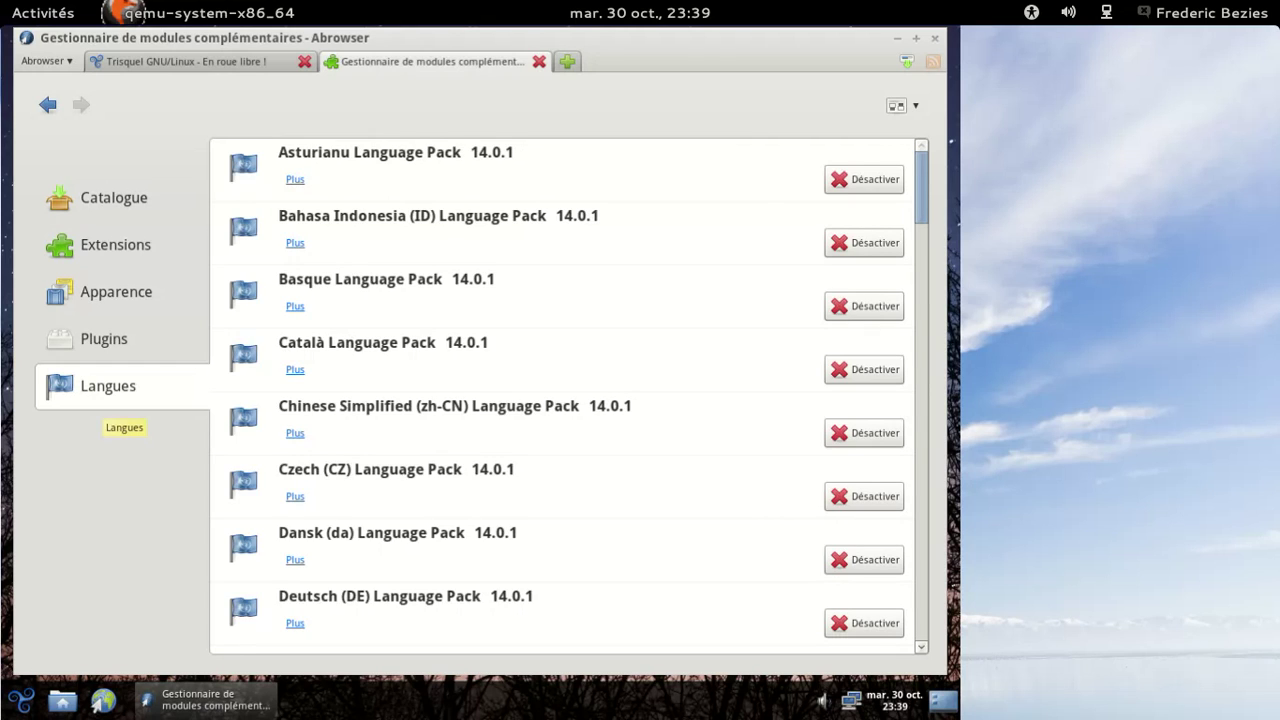
left_click(852, 196)
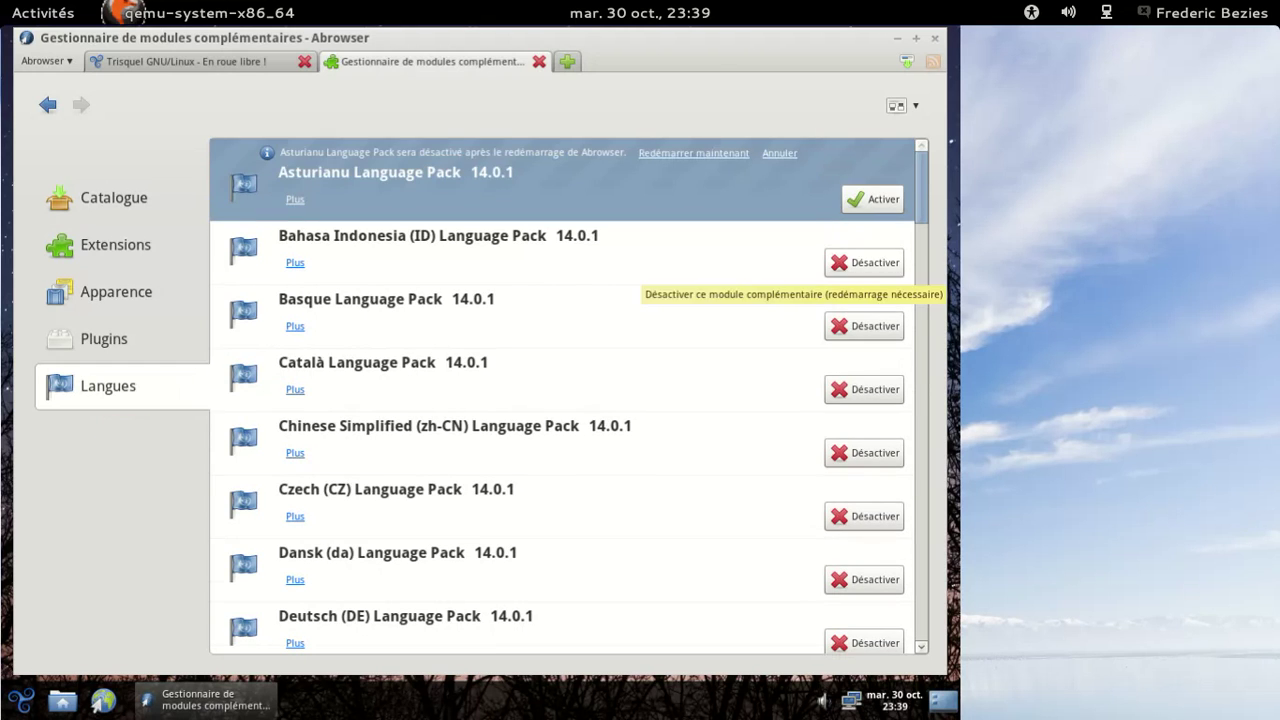
left_click(845, 266)
left_click(840, 343)
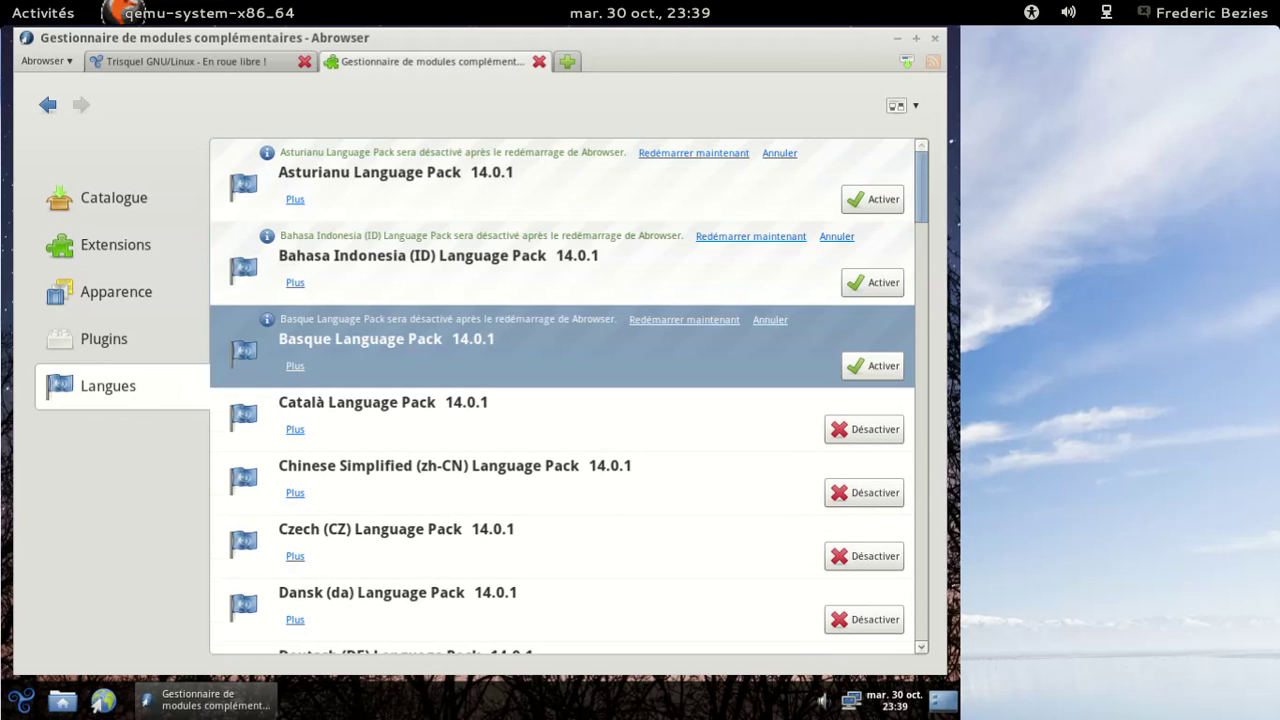
left_click(858, 433)
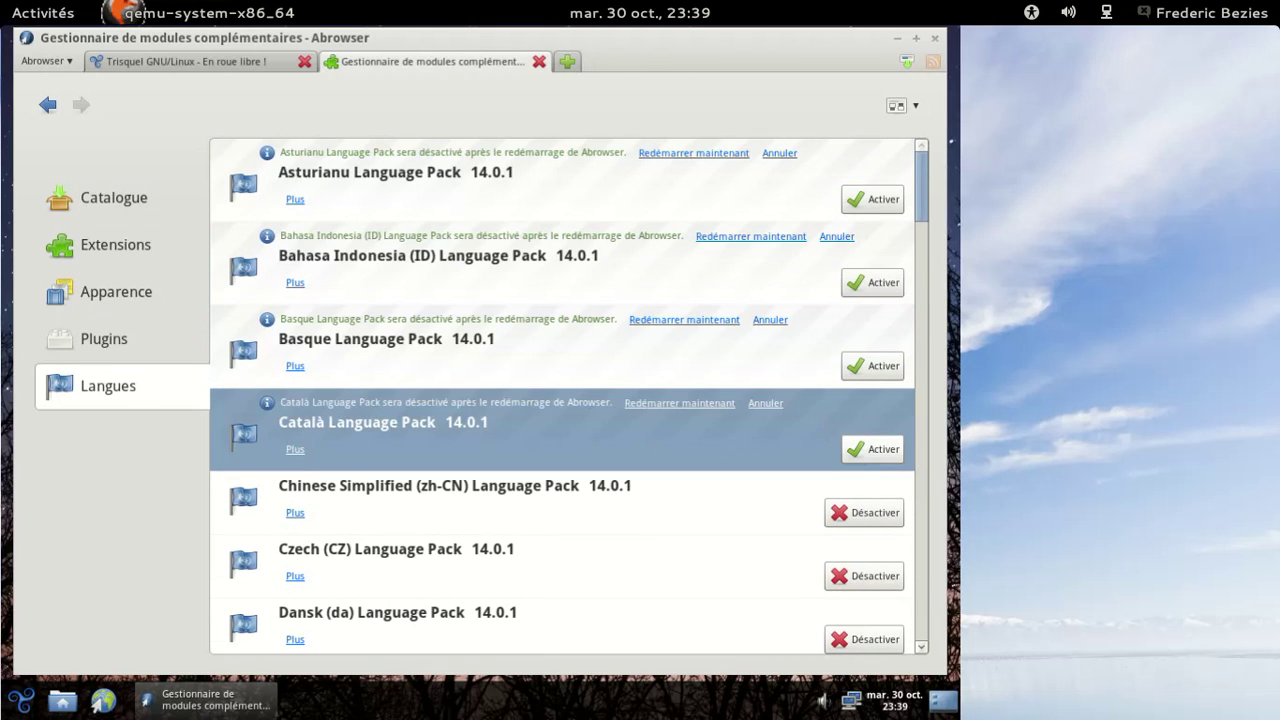
left_click(855, 514)
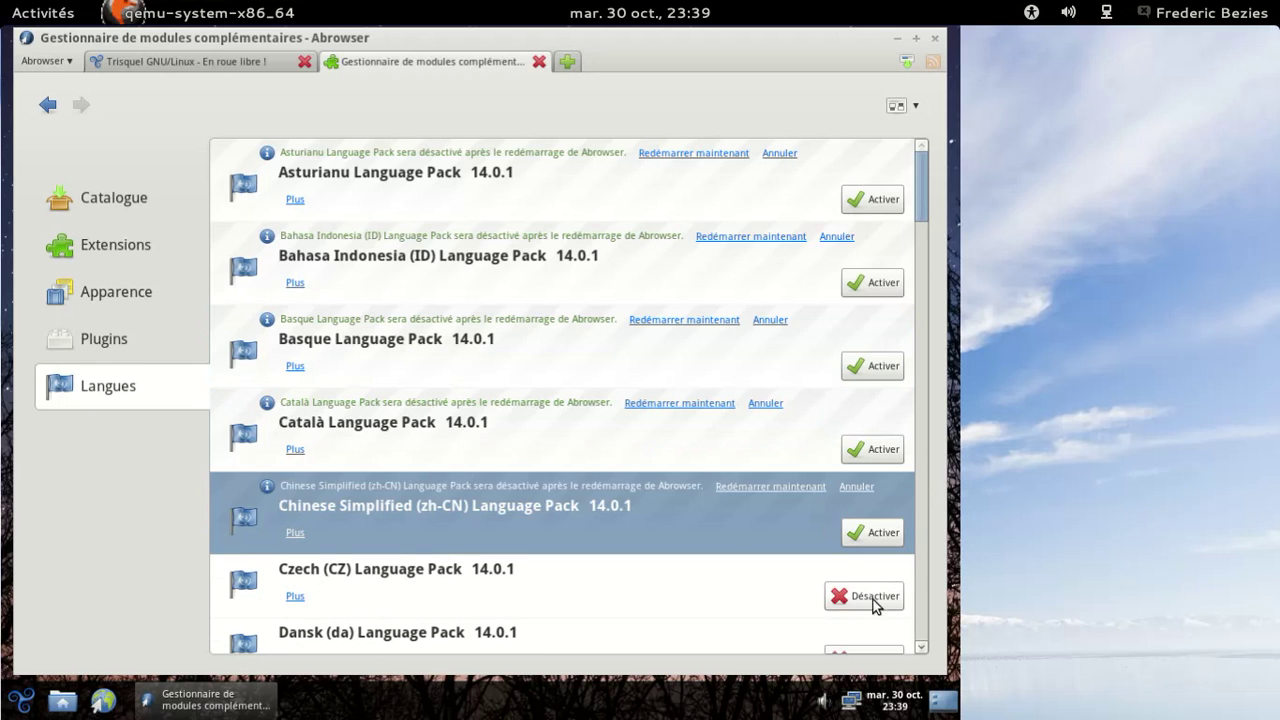
left_click(872, 600)
Disable the Dansk, Deutsch, English (GB), English (South Africa) and Español (AR) language packs.
scroll(800, 425, "down", 3)
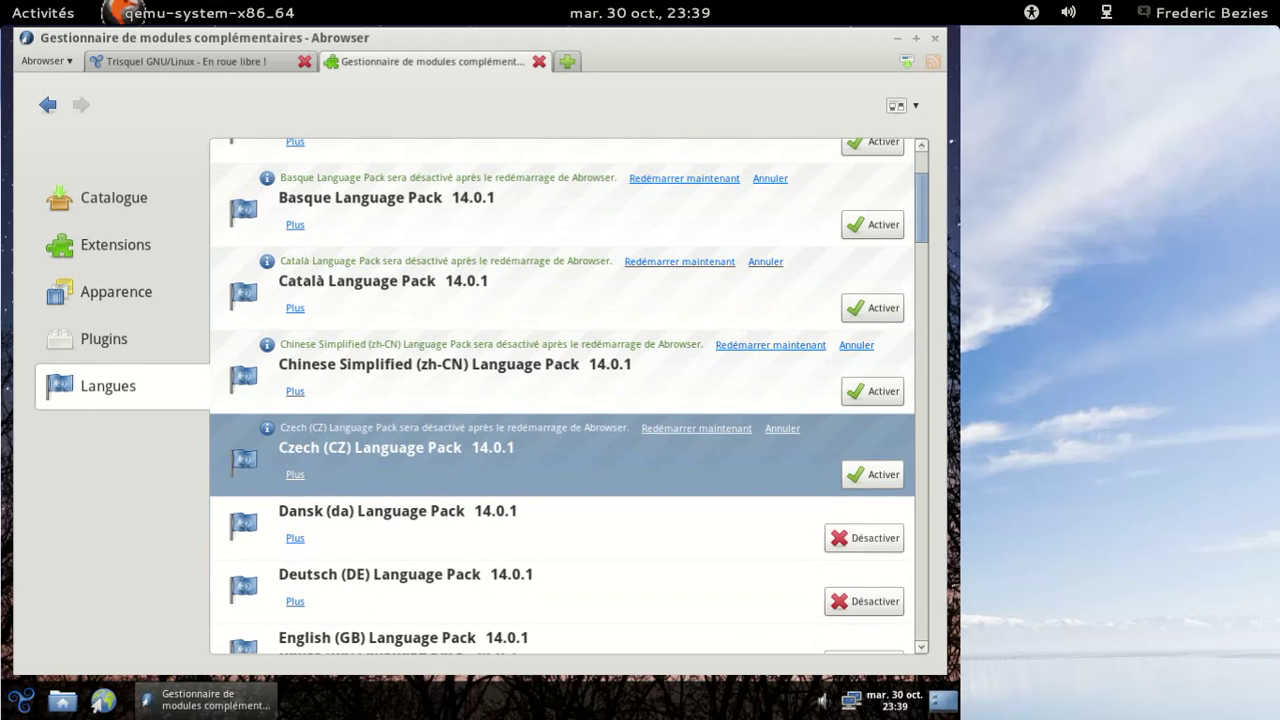
left_click(858, 550)
scroll(813, 523, "down", 3)
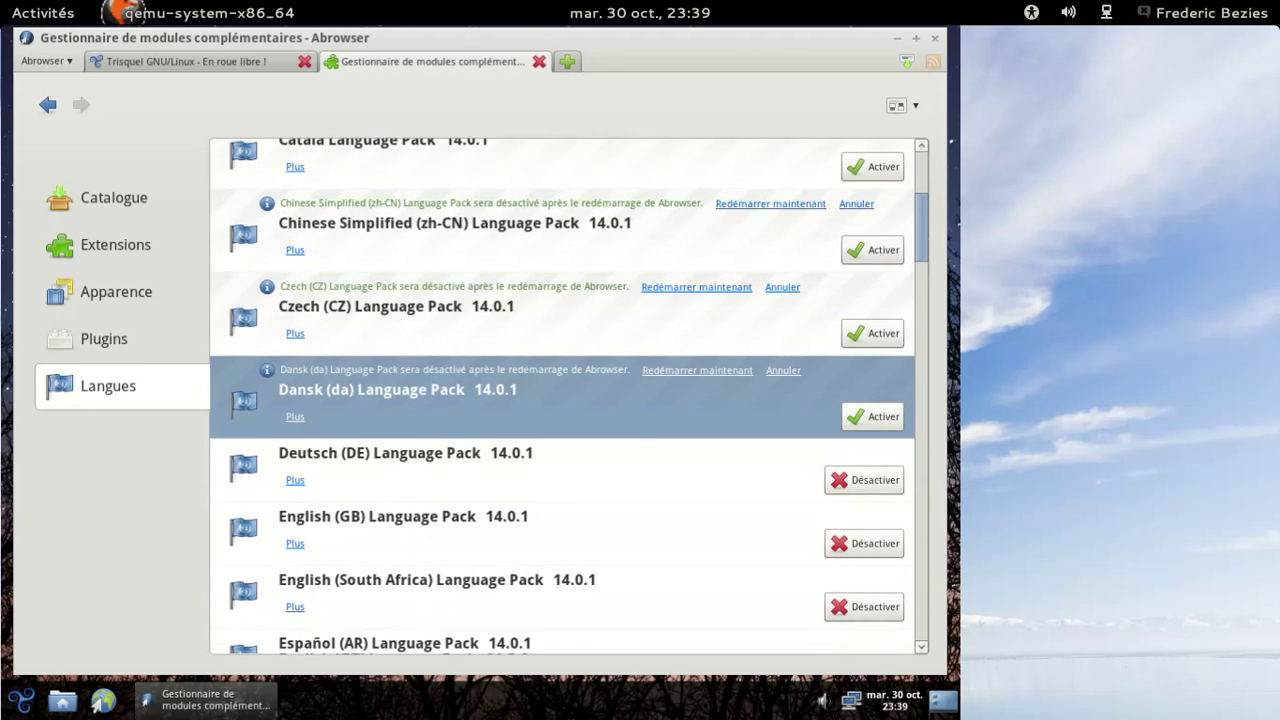
left_click(870, 481)
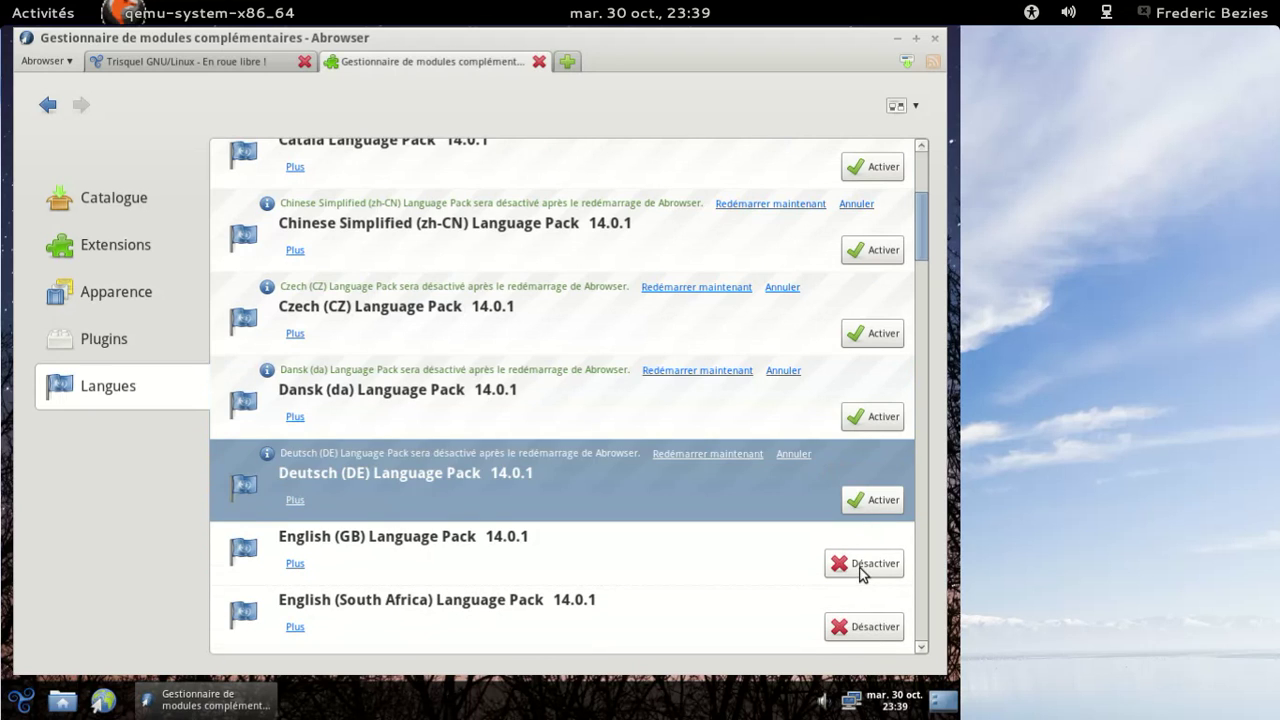
left_click(860, 565)
scroll(728, 508, "down", 3)
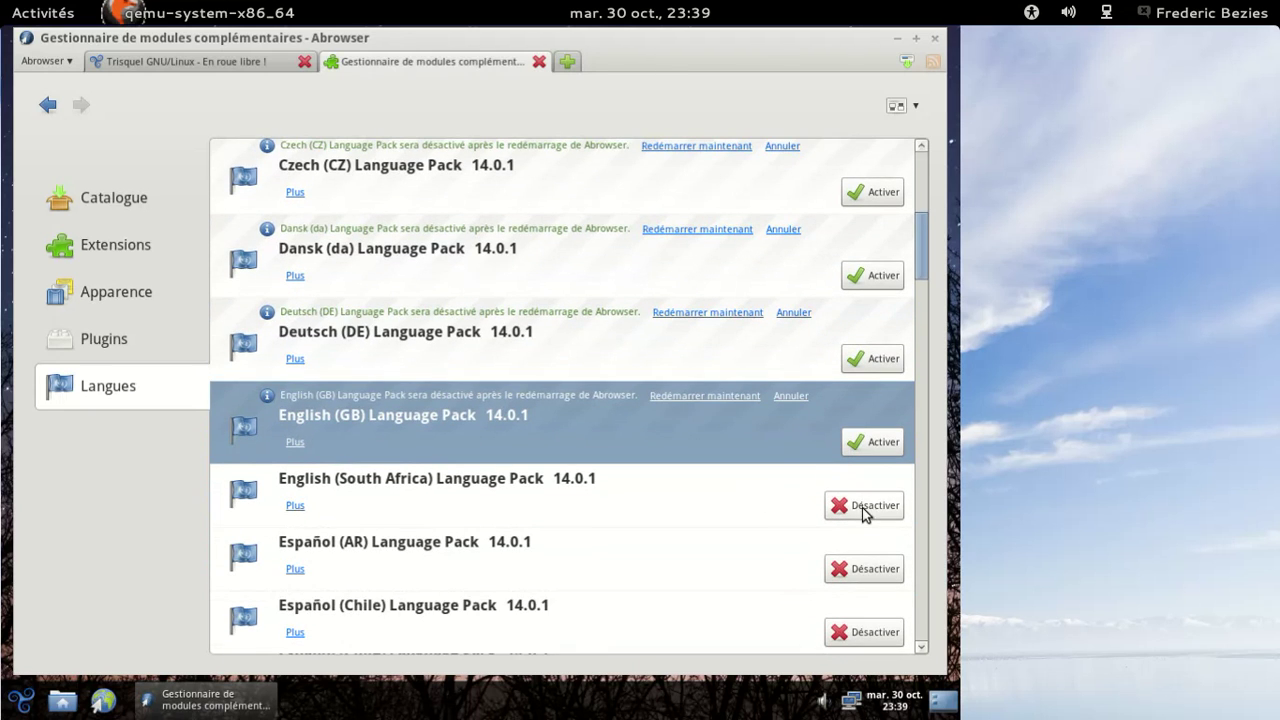
left_click(866, 512)
left_click(848, 590)
Disable the Español (Chile), Español (España) and Español (México) language packs.
scroll(810, 558, "down", 2)
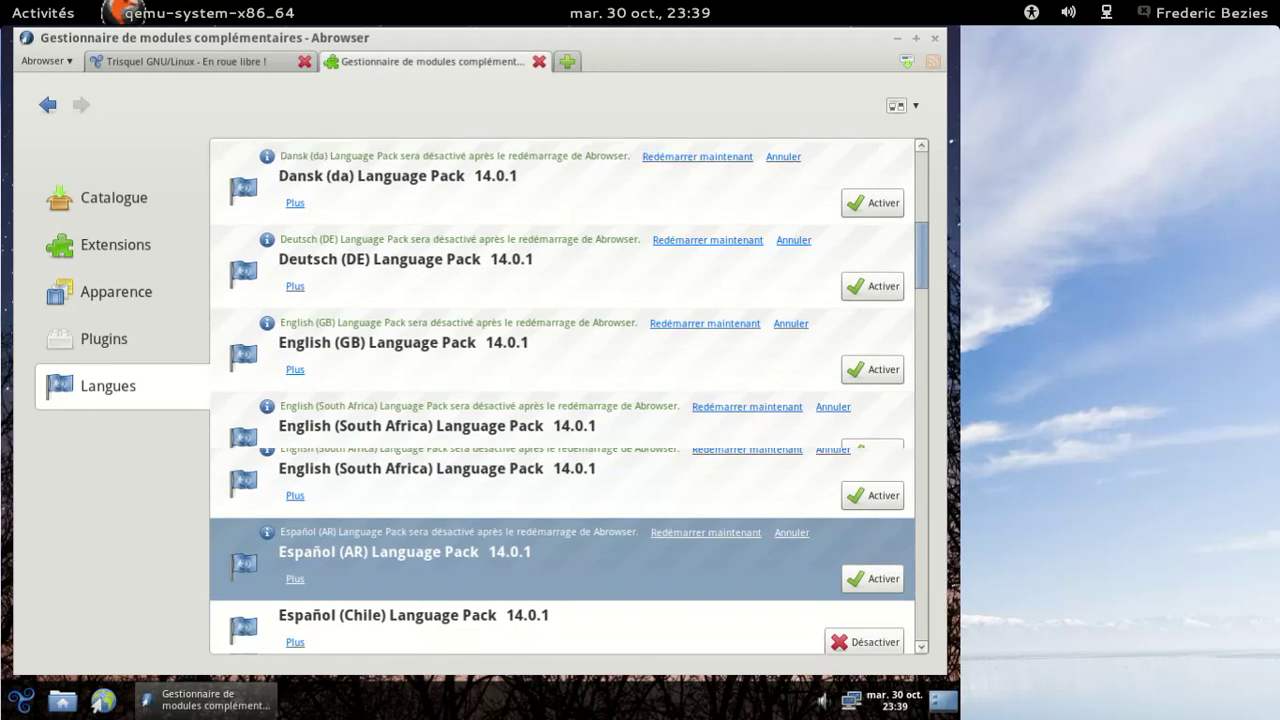
left_click(856, 562)
left_click(862, 566)
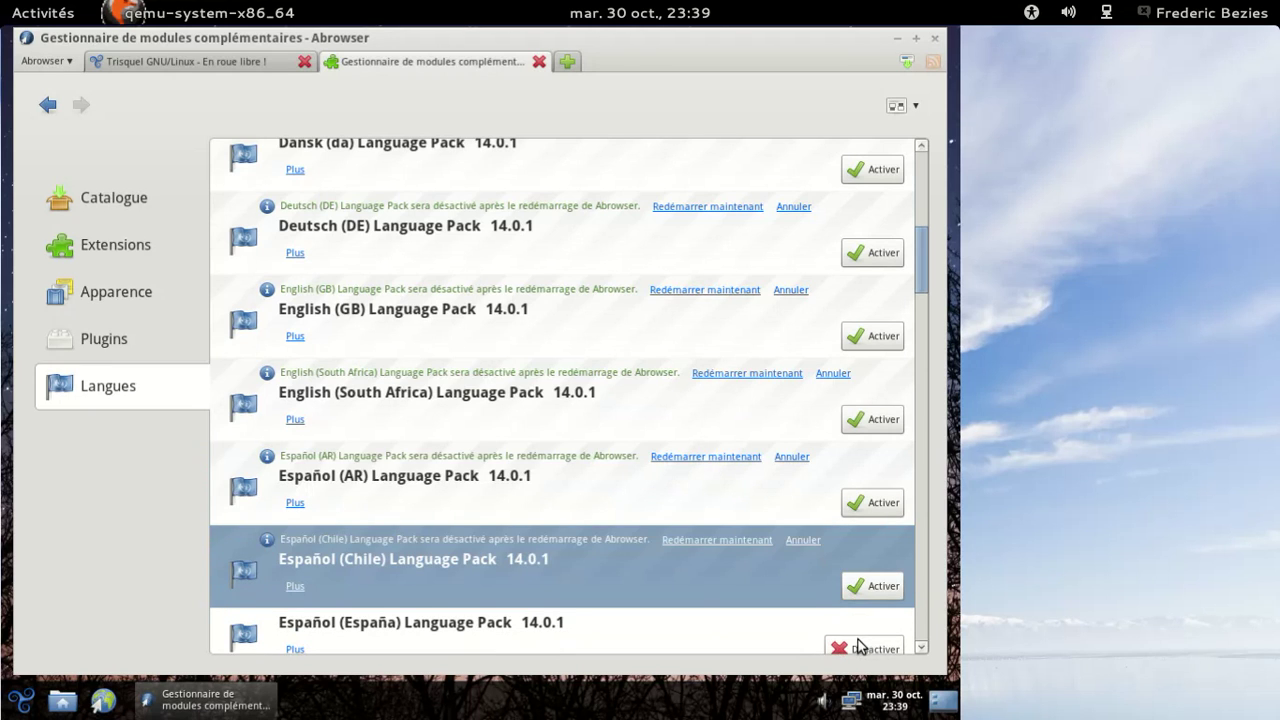
left_click(858, 645)
left_click(858, 645)
scroll(753, 456, "down", 6)
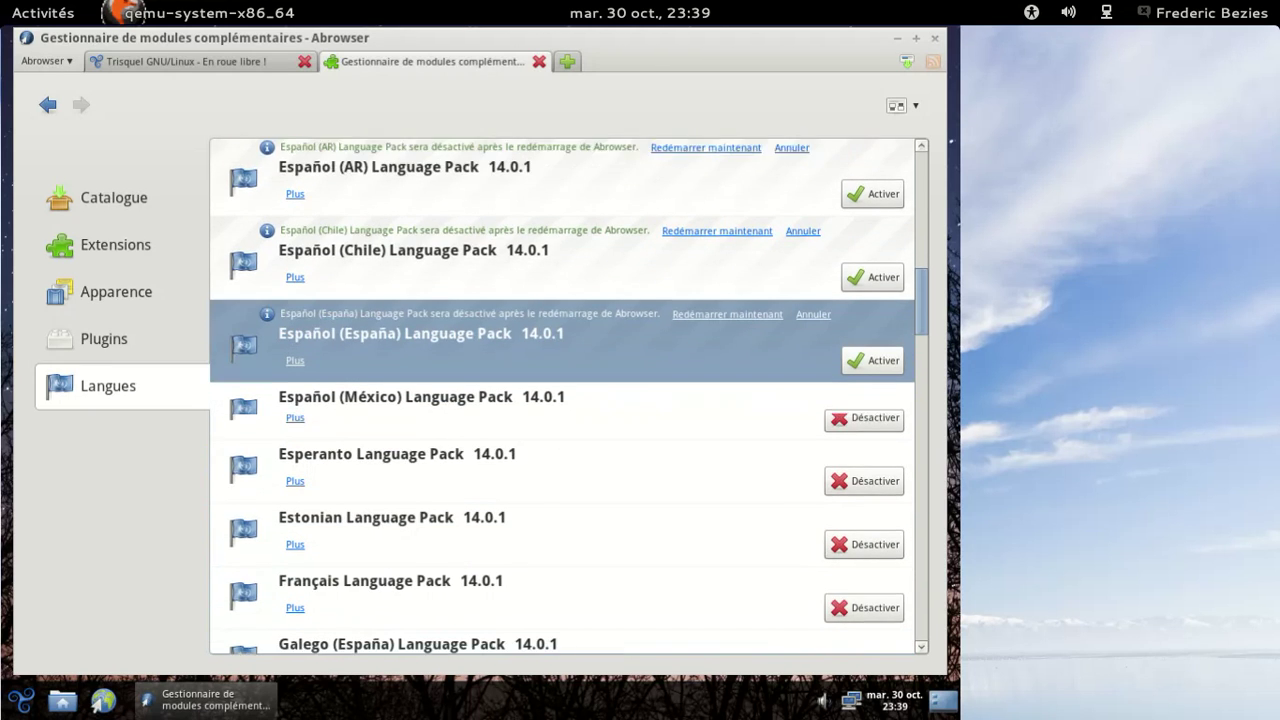
left_click(850, 418)
left_click(850, 418)
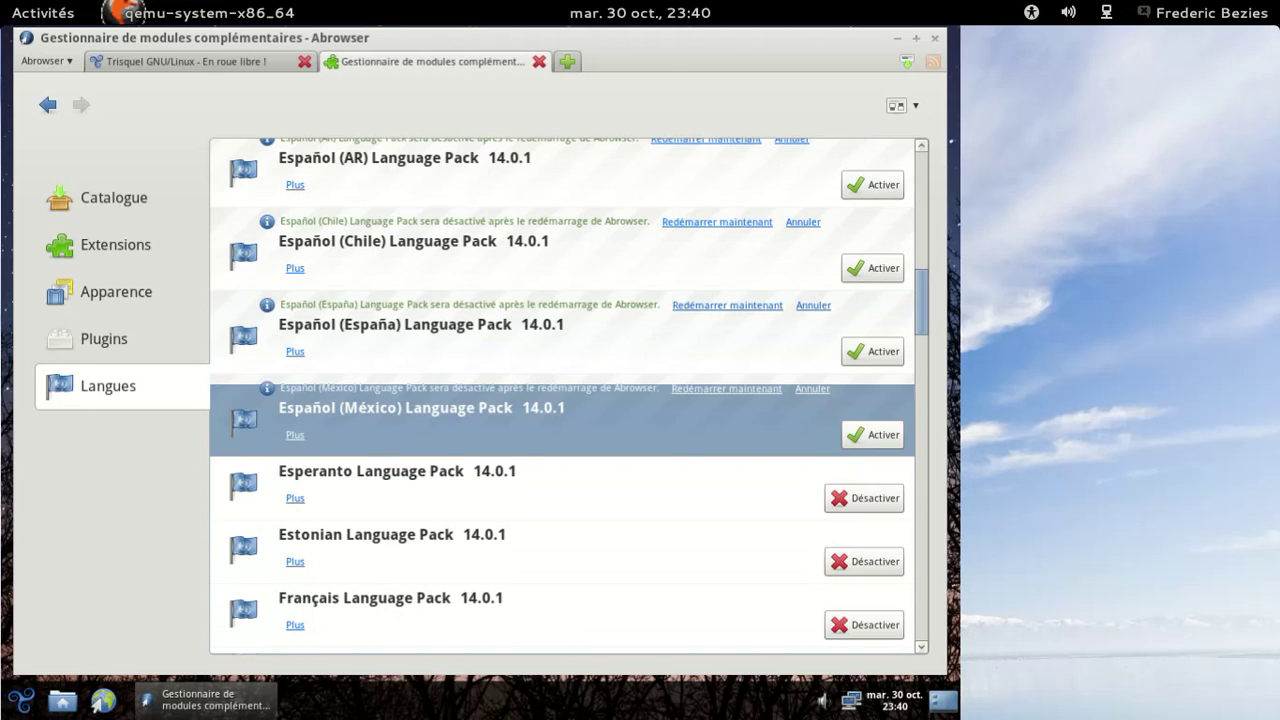
Disable the Estonian, Galego (España) and Greek (GR) language packs, keeping Français enabled.
left_click(848, 498)
left_click(846, 561)
left_click(846, 561)
scroll(776, 529, "down", 1)
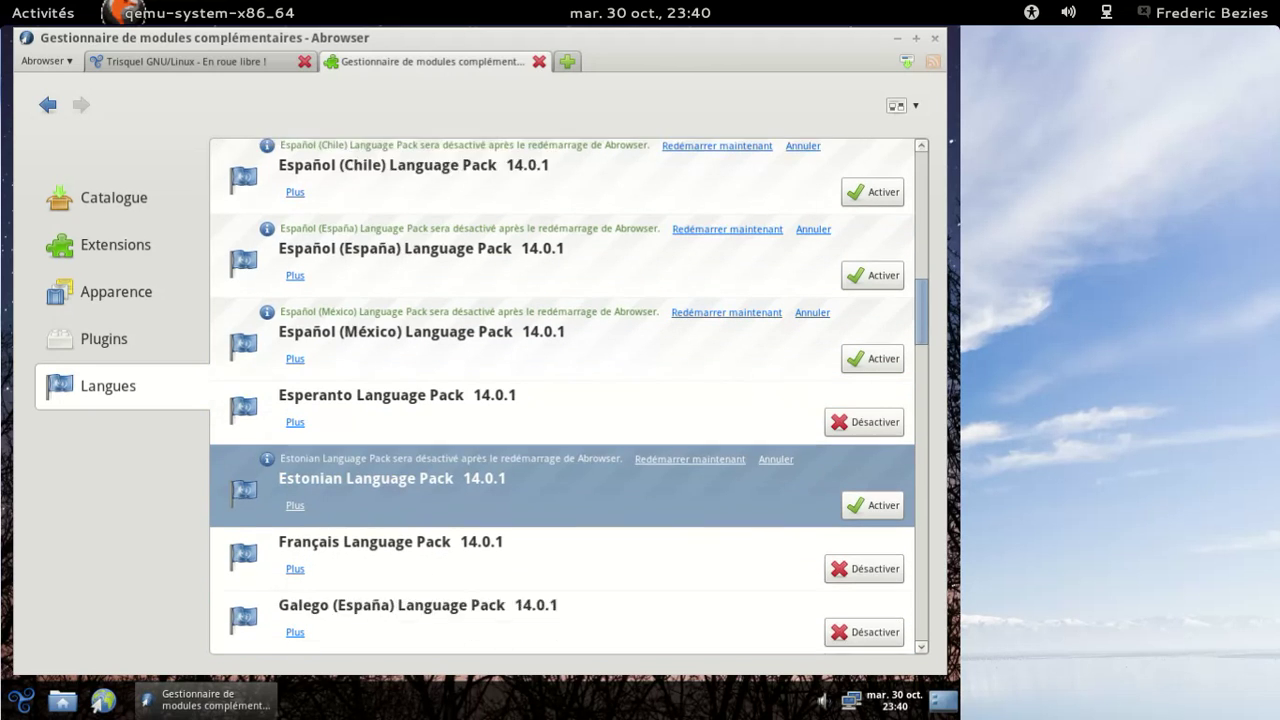
scroll(800, 529, "down", 1)
left_click(853, 538)
left_click(853, 538)
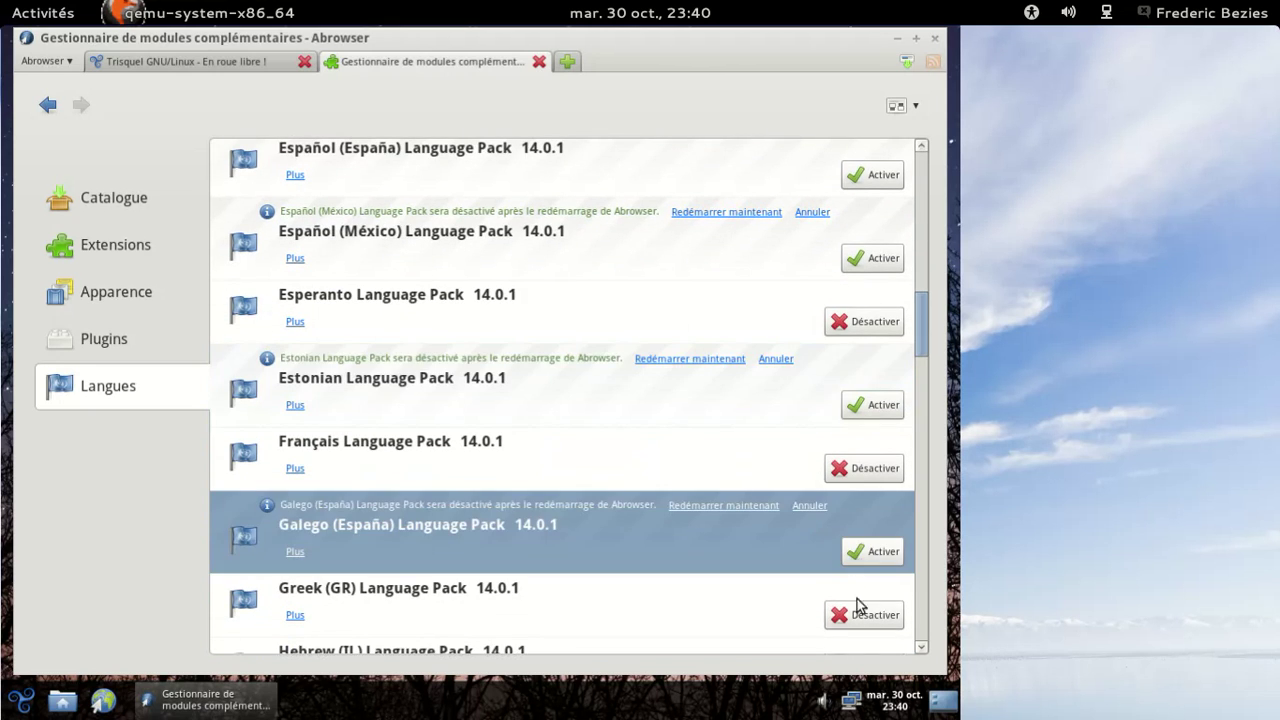
left_click(857, 608)
left_click(857, 608)
Disable the Hebrew (IL), Hindi, Hrvatski (HR) and Irish (IE) language packs.
scroll(830, 570, "down", 2)
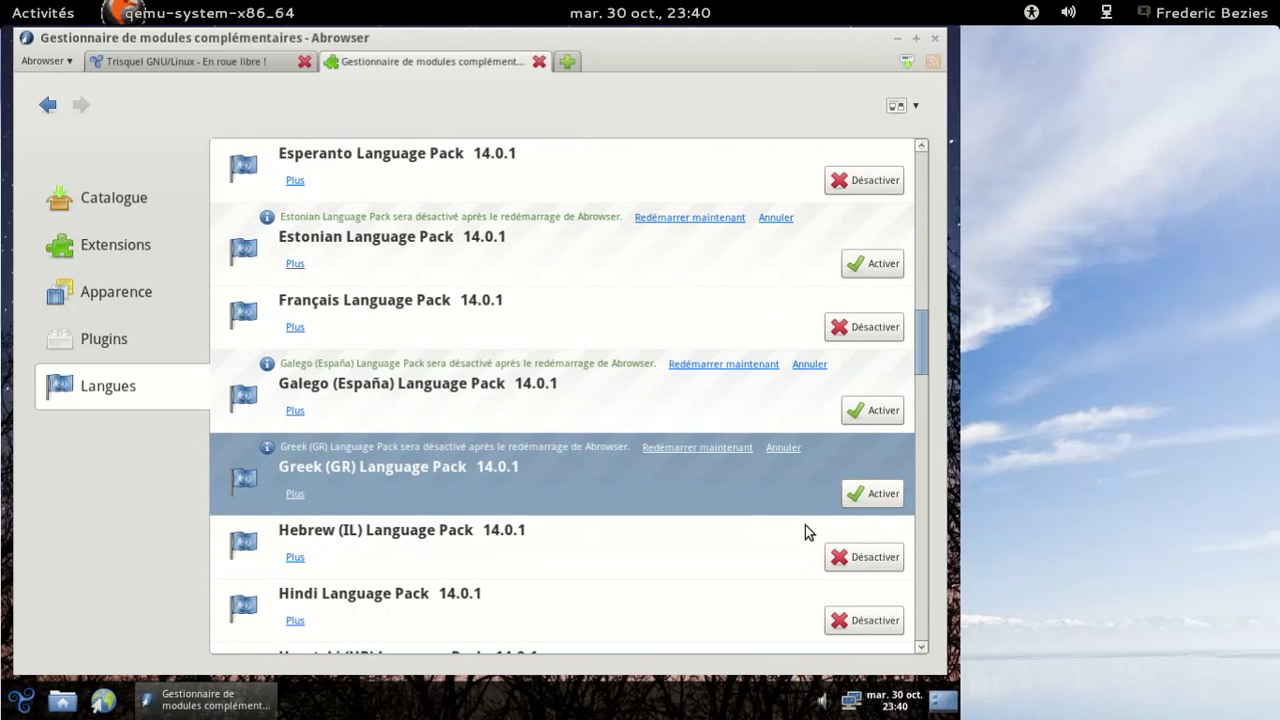
left_click(857, 560)
left_click(857, 560)
left_click(858, 635)
left_click(858, 635)
scroll(858, 600, "down", 2)
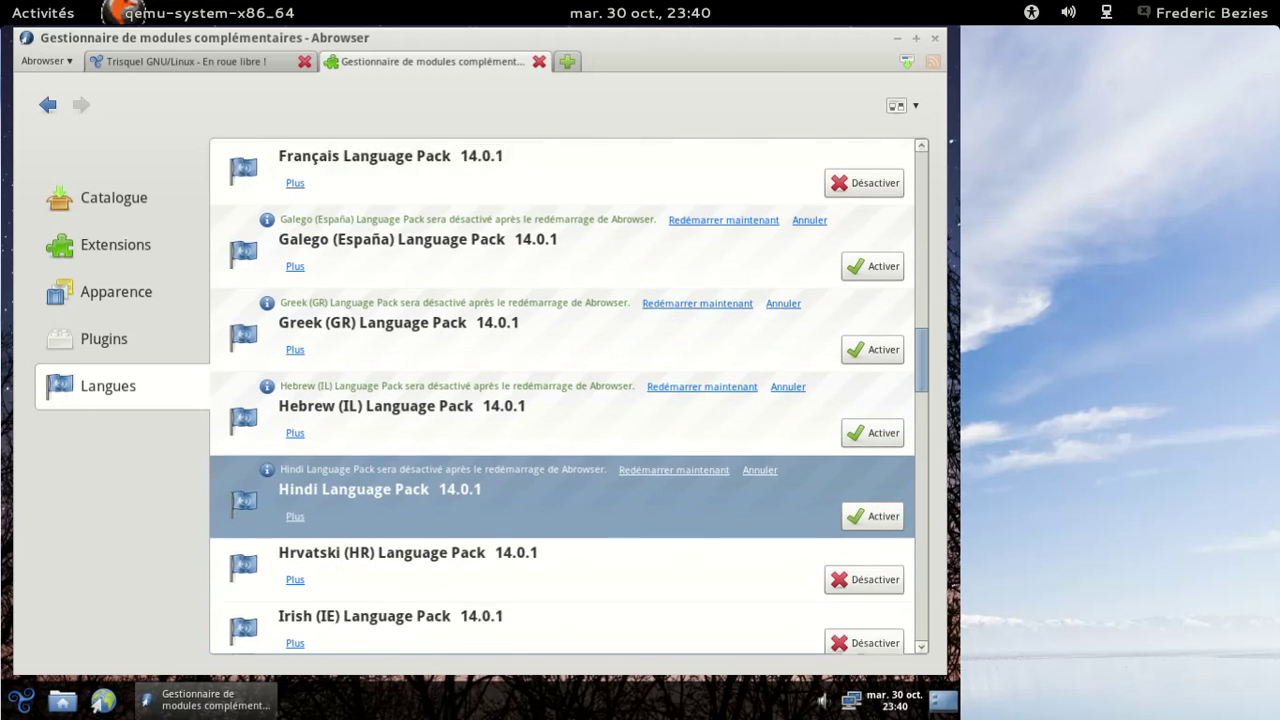
left_click(858, 555)
left_click(858, 555)
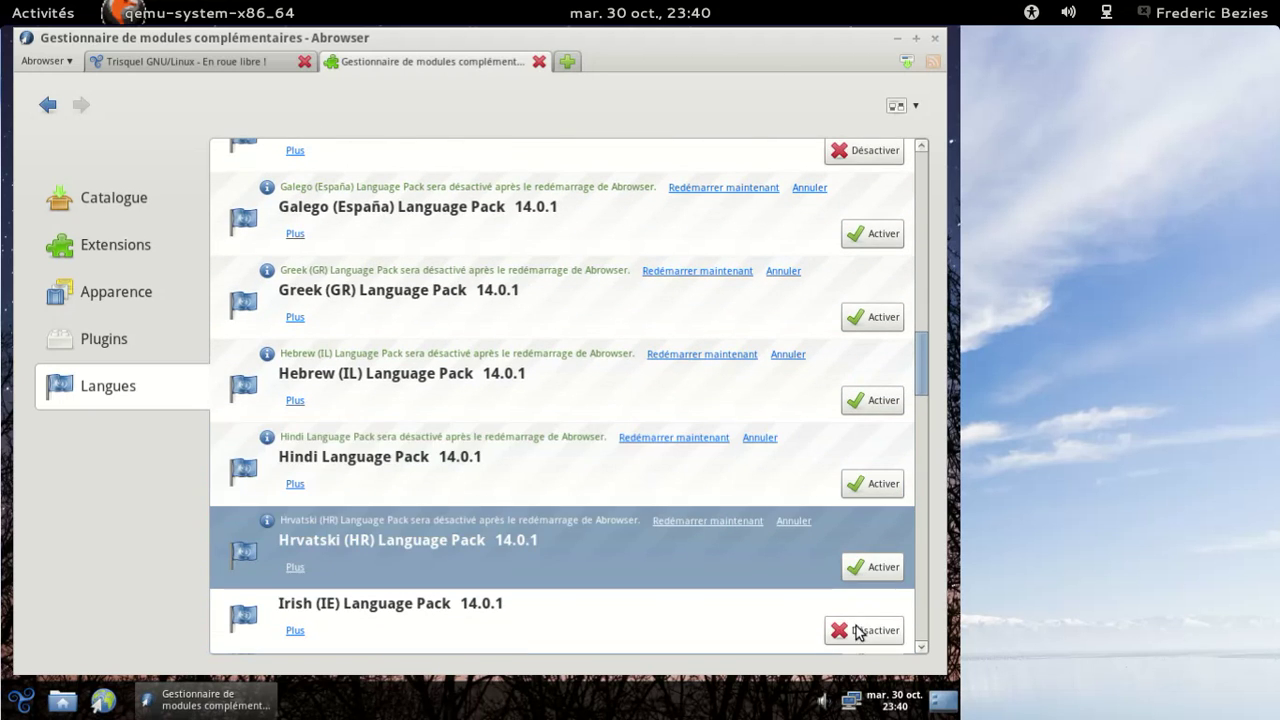
left_click(857, 630)
left_click(857, 630)
Disable the Italiano (IT), Japanese and Korean (KR) language packs.
scroll(828, 580, "down", 2)
left_click(862, 578)
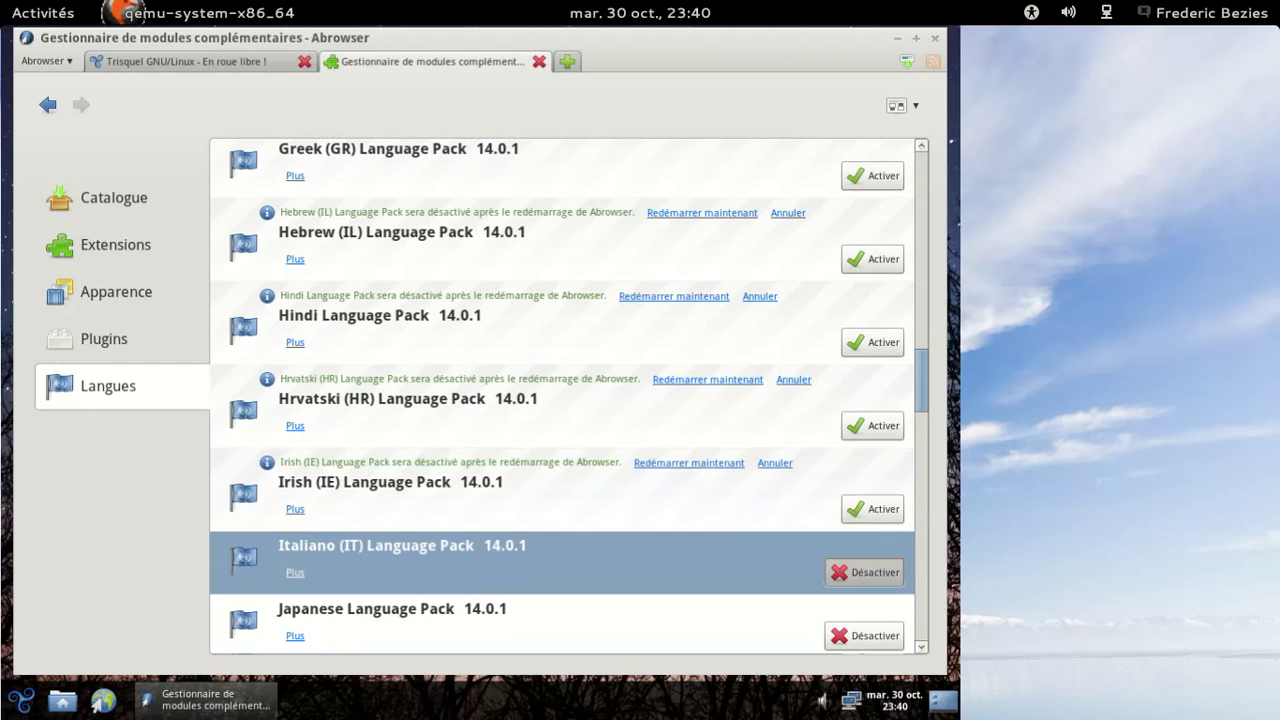
left_click(864, 572)
left_click(863, 655)
scroll(803, 606, "down", 2)
left_click(864, 534)
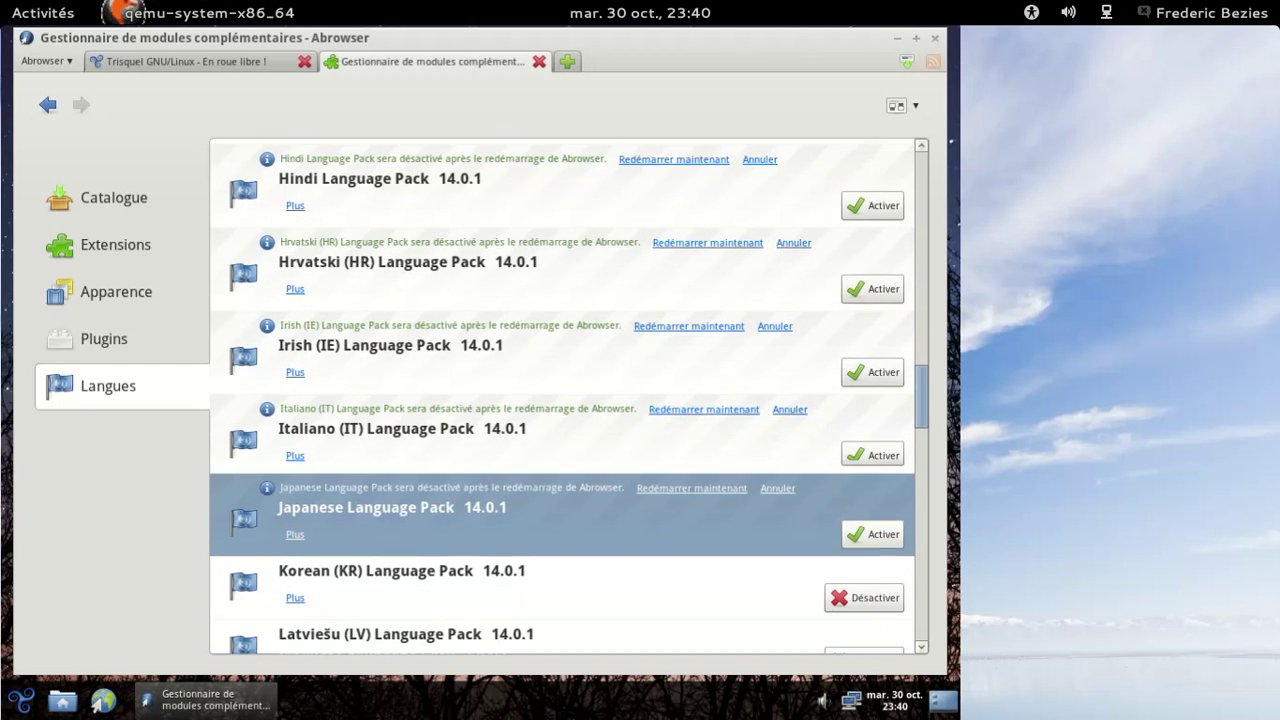
left_click(857, 598)
left_click(857, 598)
Disable the Latviešu (LV), Lietuvių, Magyar (HU) and Nederlands (NL) language packs.
scroll(871, 583, "down", 2)
left_click(840, 543)
left_click(866, 565)
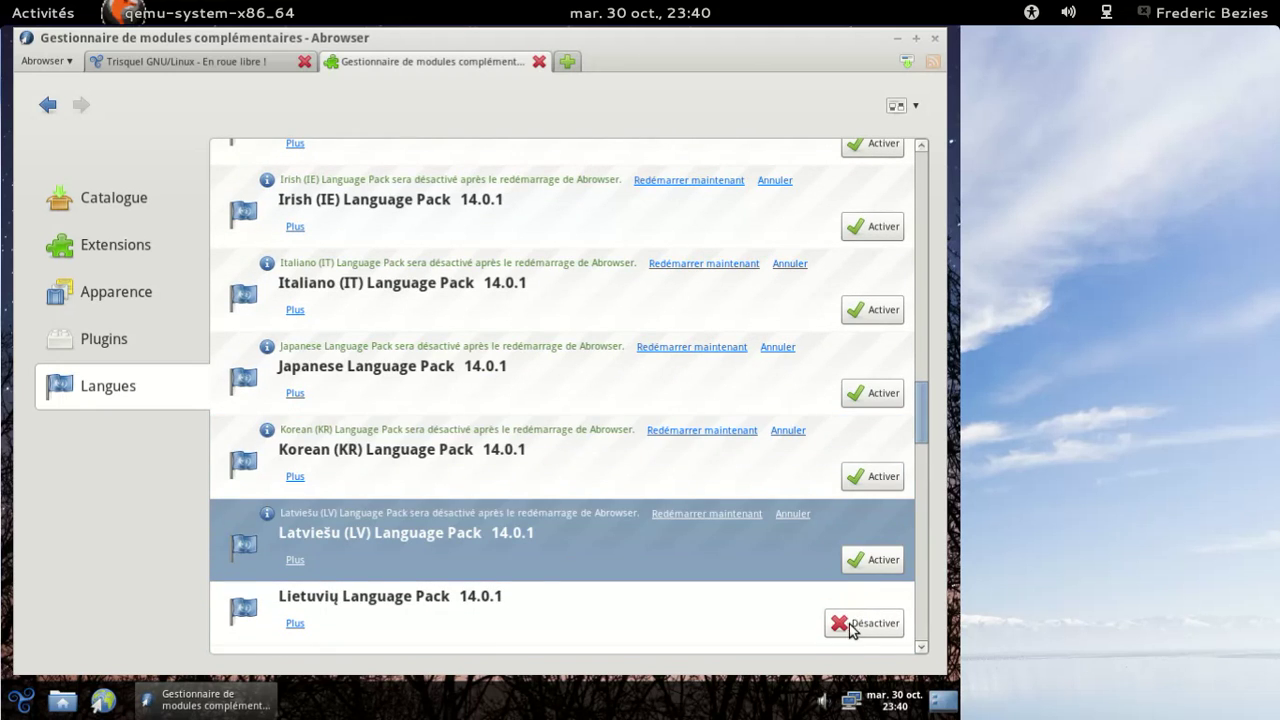
left_click(848, 628)
scroll(831, 603, "down", 2)
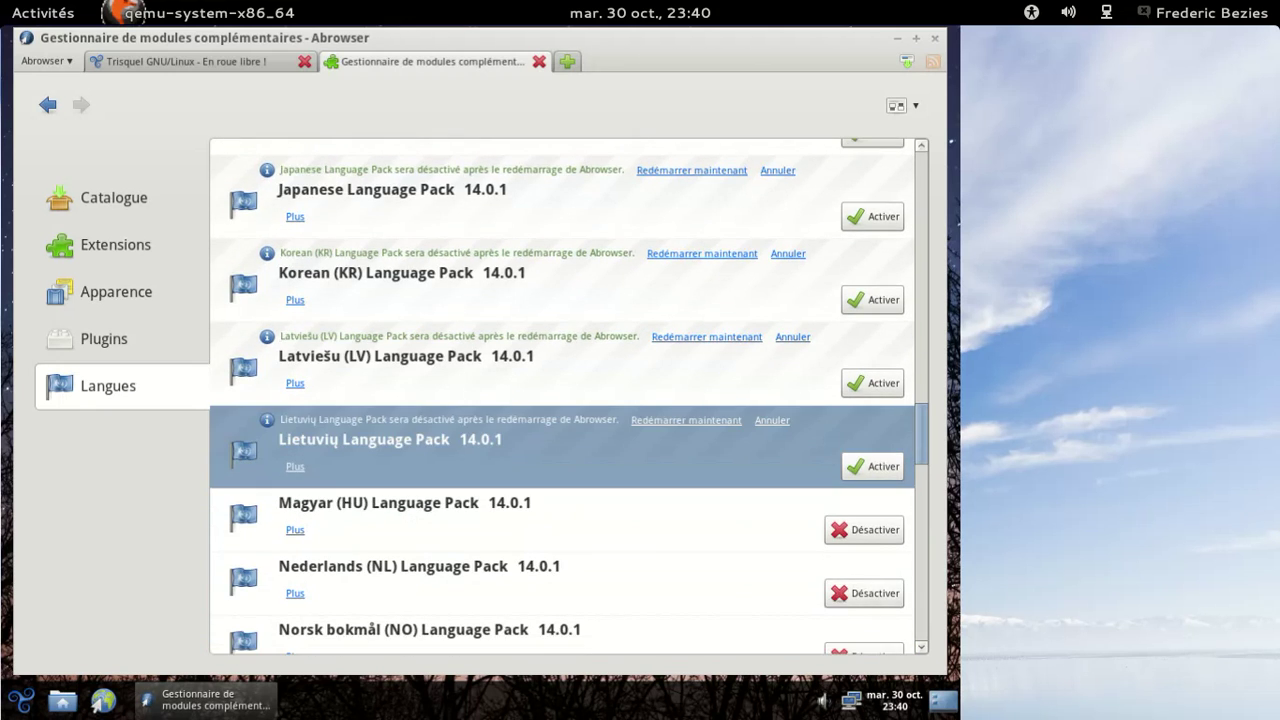
left_click(872, 535)
left_click(848, 612)
left_click(830, 612)
scroll(830, 612, "down", 2)
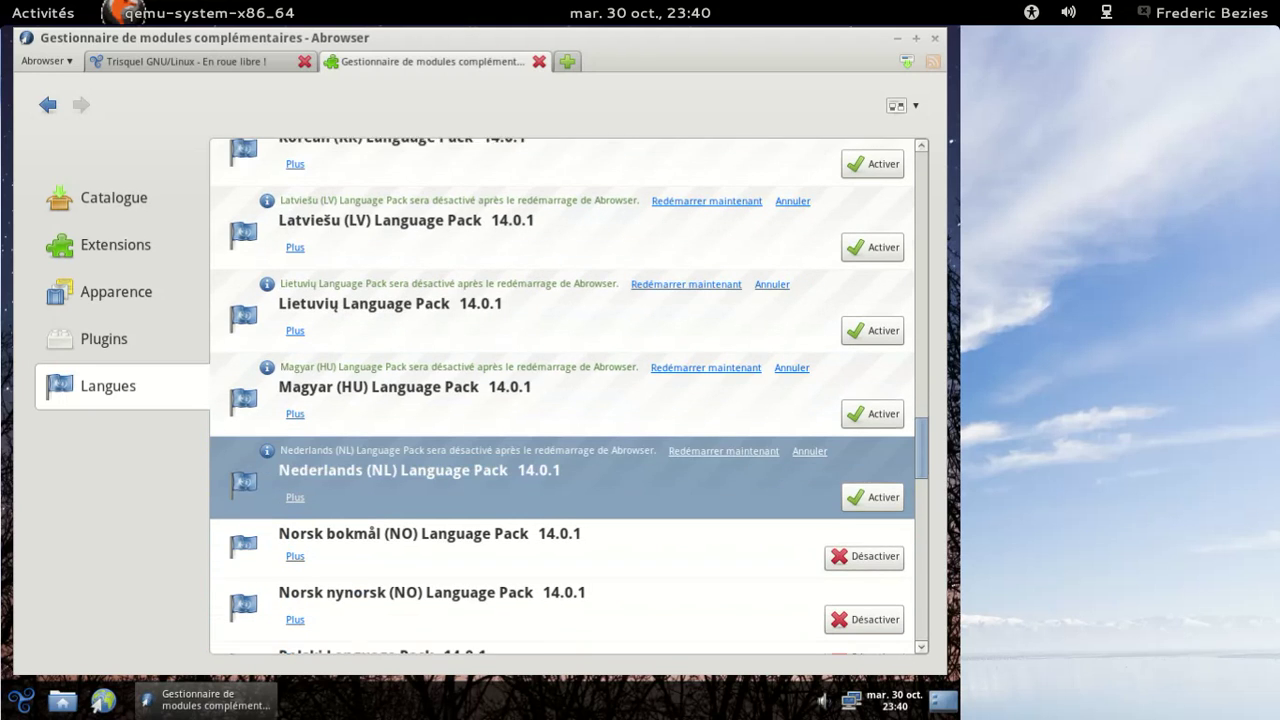
Disable the Norsk bokmål (NO), Norsk nynorsk (NO) and Polski language packs.
left_click(858, 556)
left_click(860, 557)
left_click(843, 634)
left_click(845, 636)
scroll(874, 608, "down", 2)
left_click(872, 588)
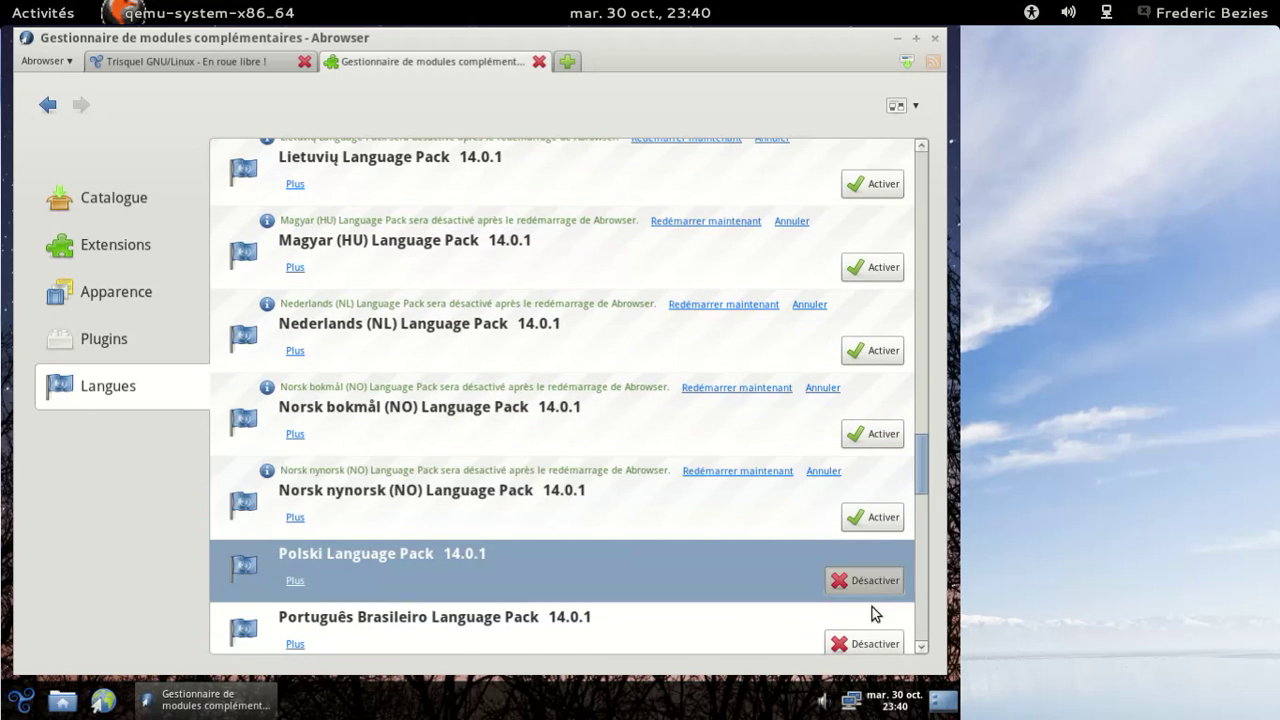
left_click(868, 592)
Disable the Português Brasileiro, Português Portugal and Punjabi (Gurmukhi) language packs.
scroll(866, 650, "down", 2)
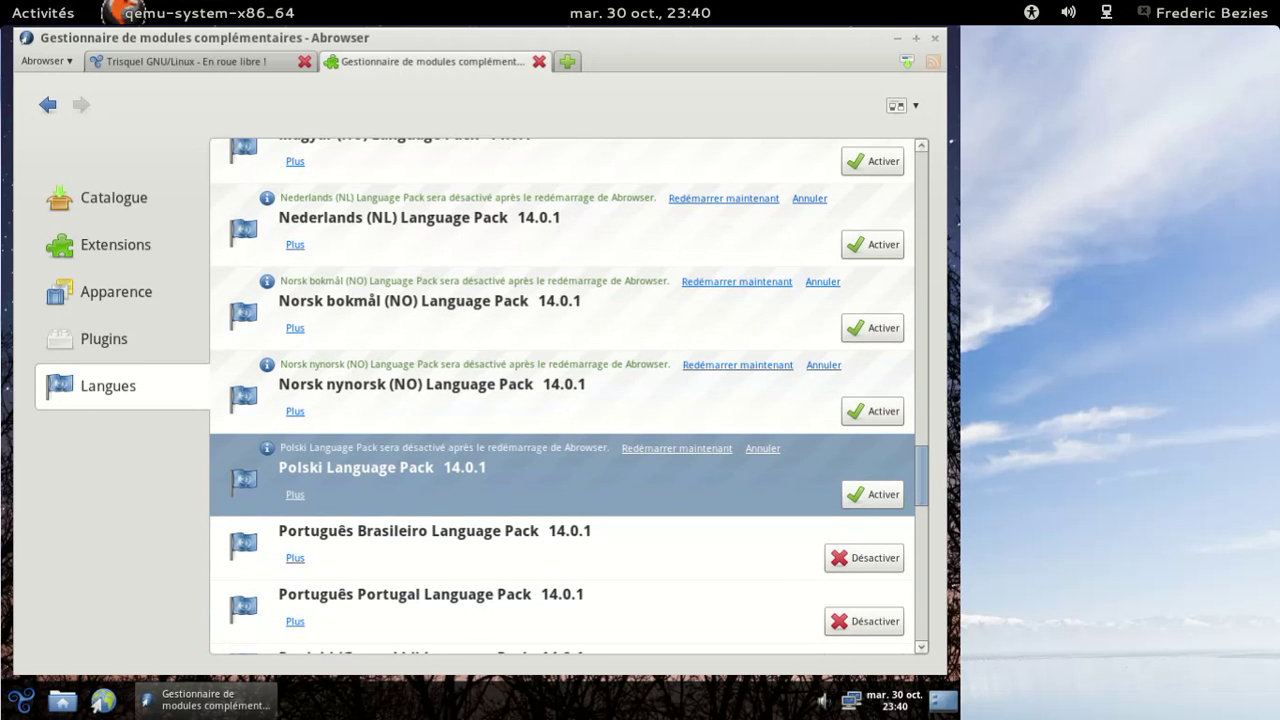
left_click(872, 563)
left_click(858, 636)
scroll(865, 603, "down", 3)
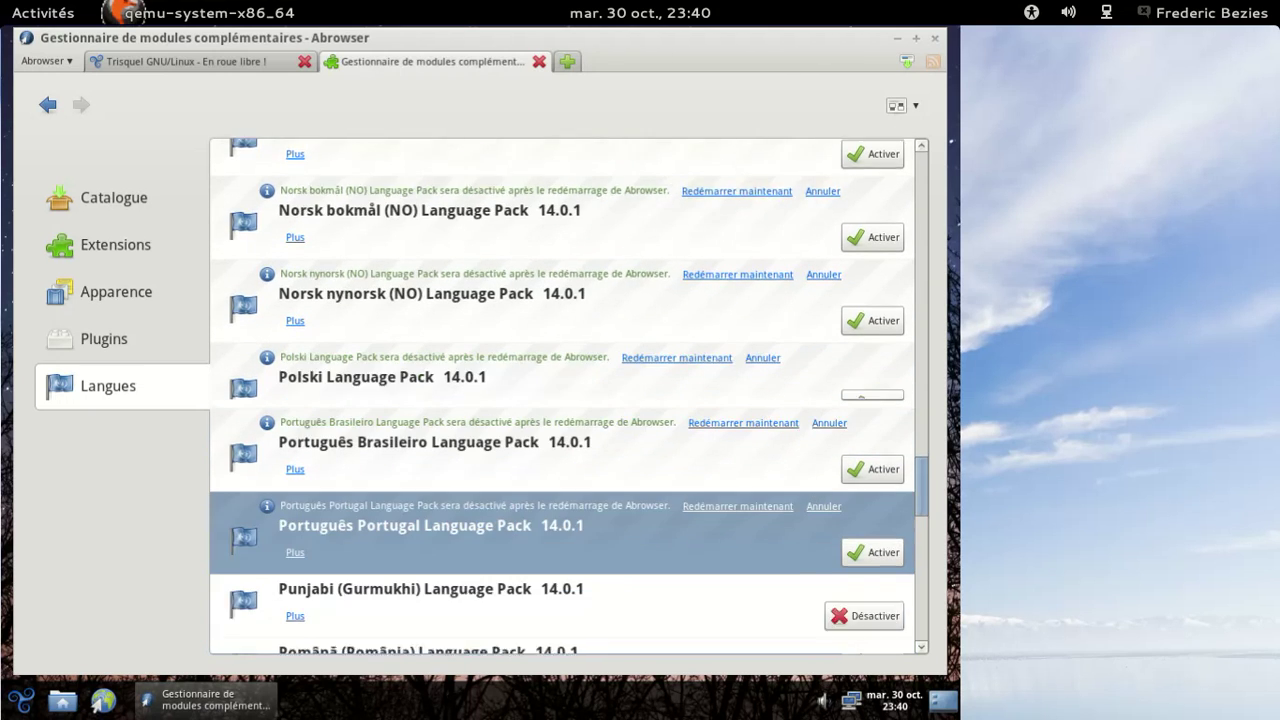
left_click(862, 586)
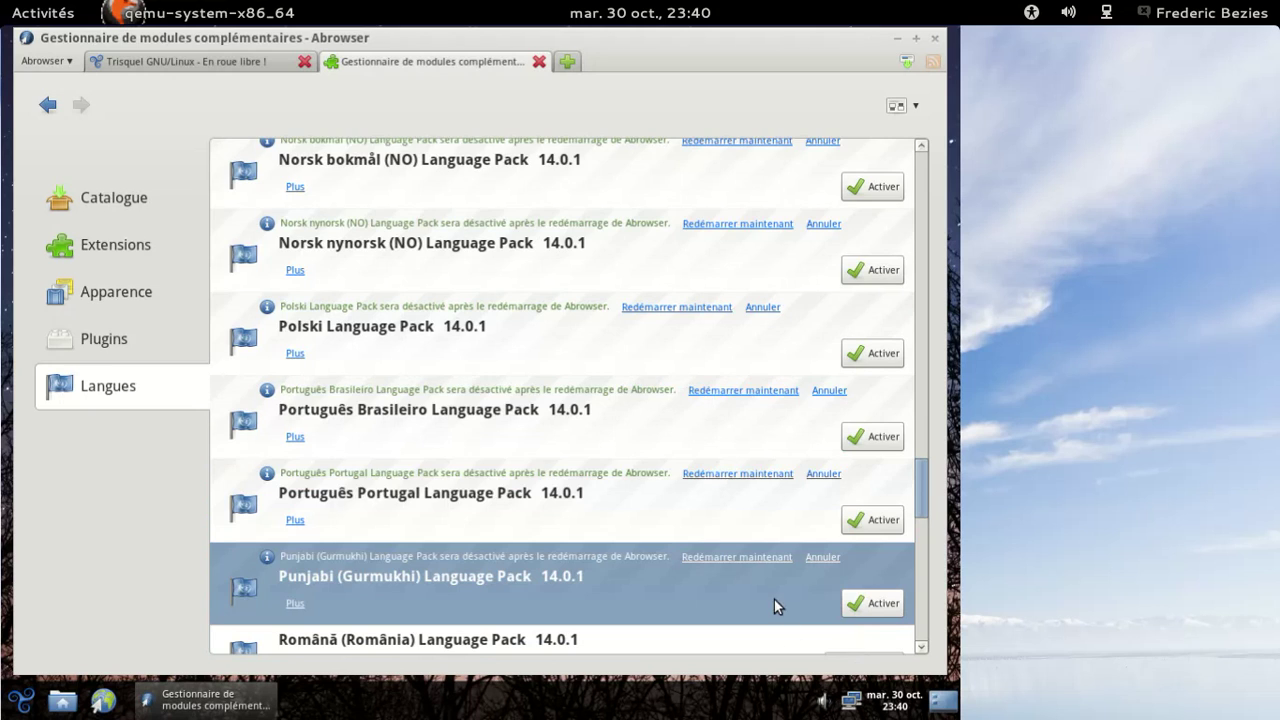
Disable the Română (România), Russian (RU), Shqip and Slovak (SK) language packs.
scroll(774, 598, "down", 3)
left_click(860, 524)
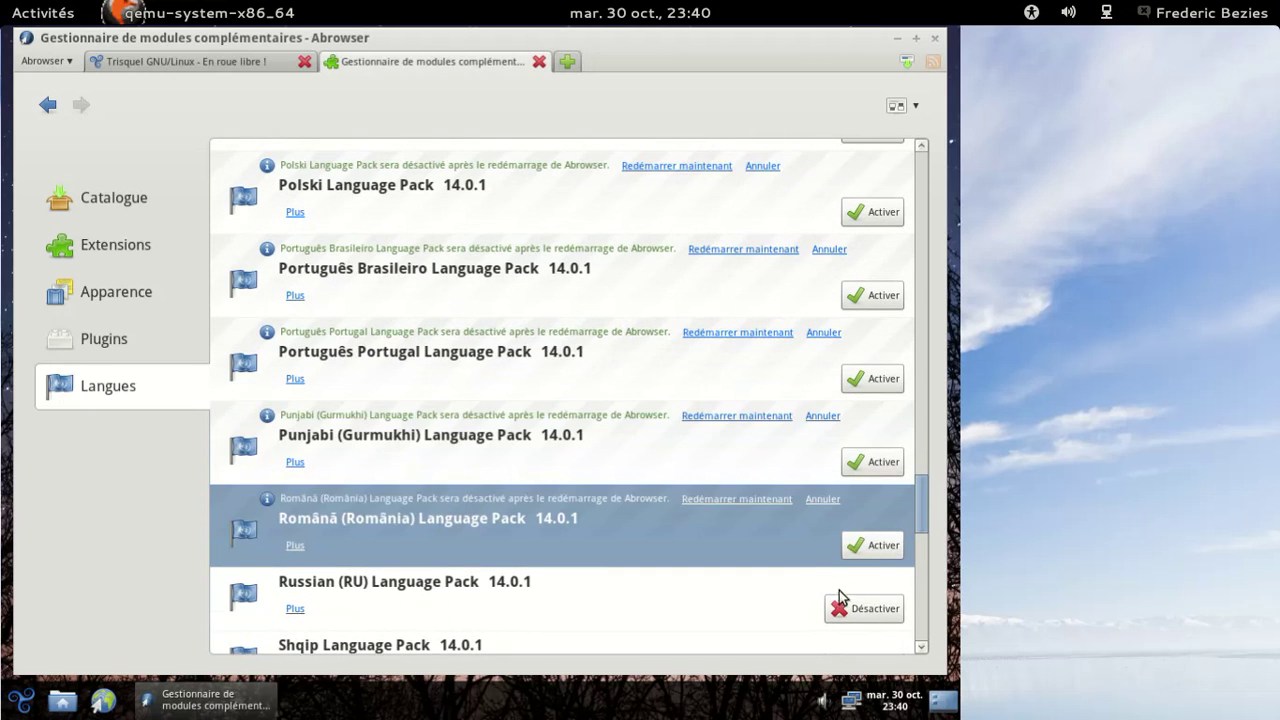
left_click(862, 608)
scroll(862, 590, "down", 3)
left_click(863, 550)
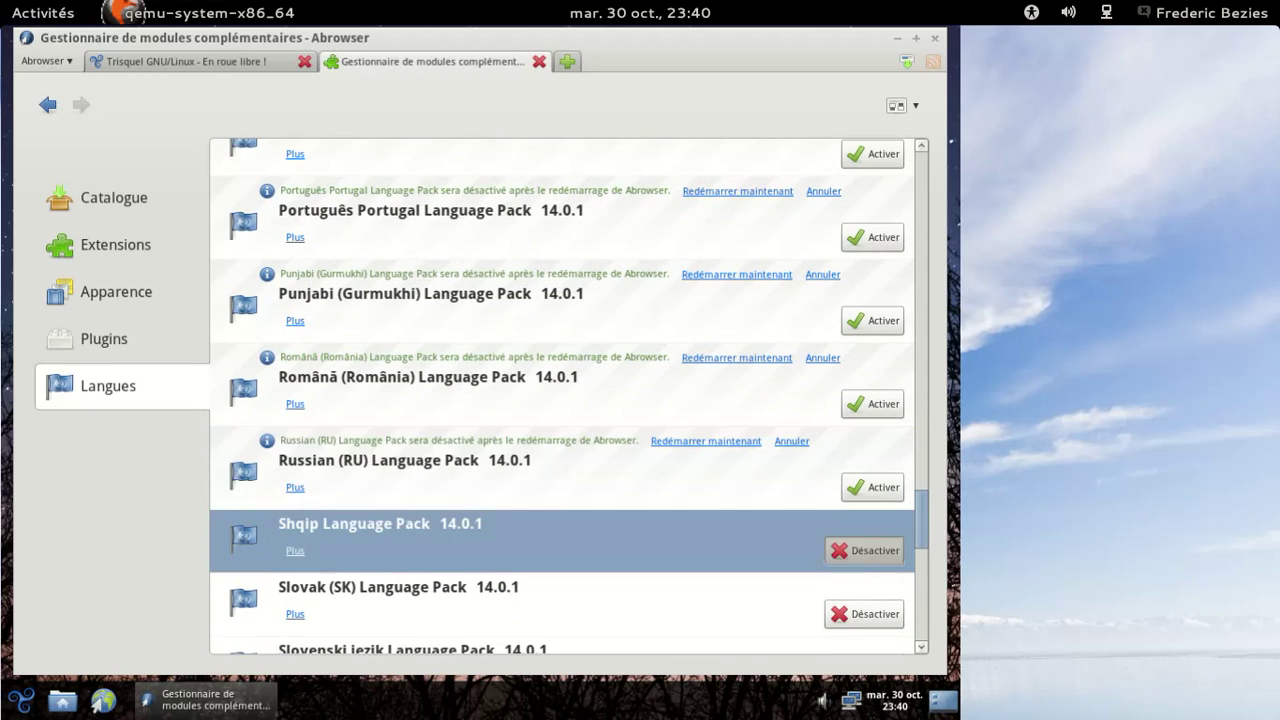
left_click(845, 636)
Disable the Slovenski jezik, Suomenkielinen (FI) and Svenska (SE) language packs.
scroll(823, 580, "down", 3)
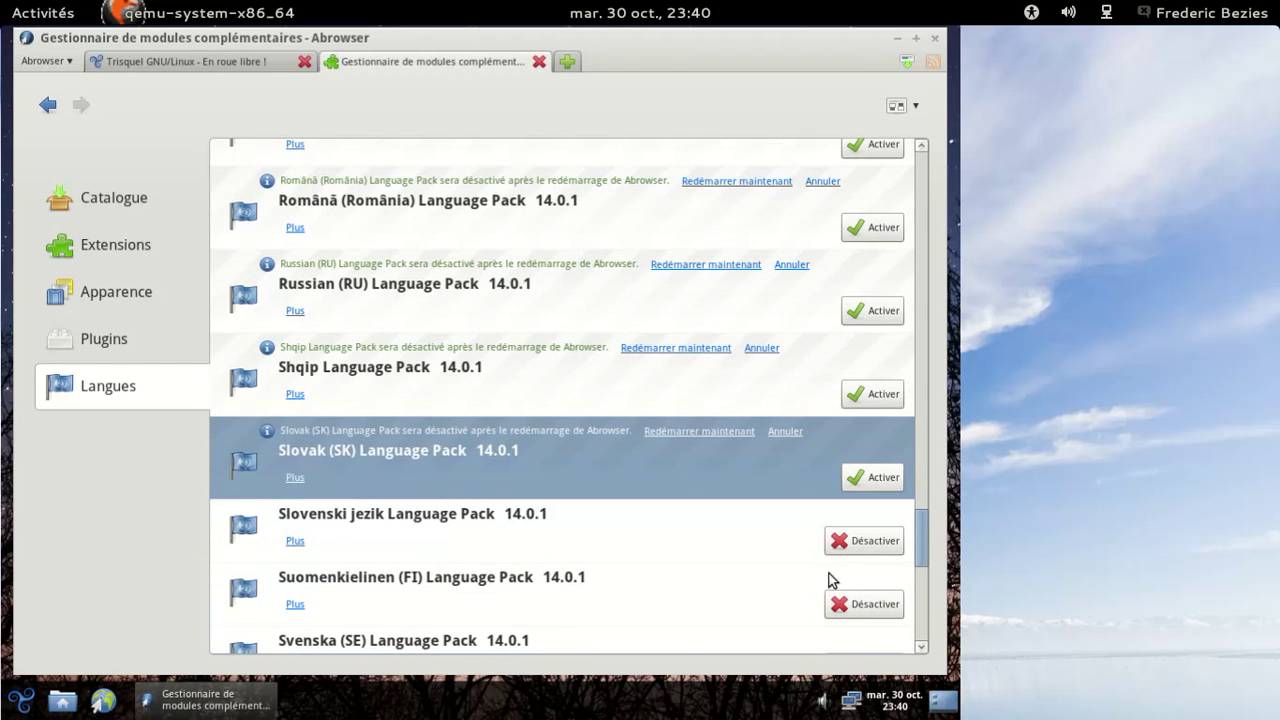
left_click(854, 541)
left_click(862, 618)
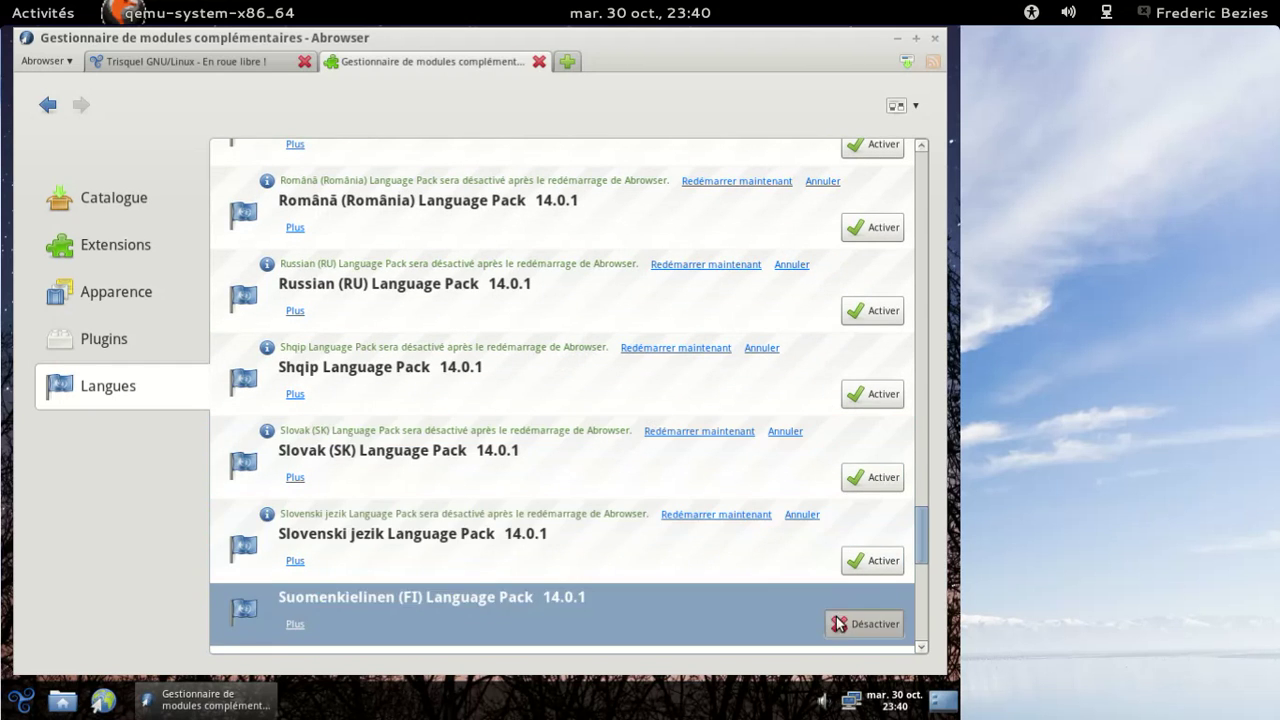
scroll(868, 576, "down", 3)
left_click(866, 535)
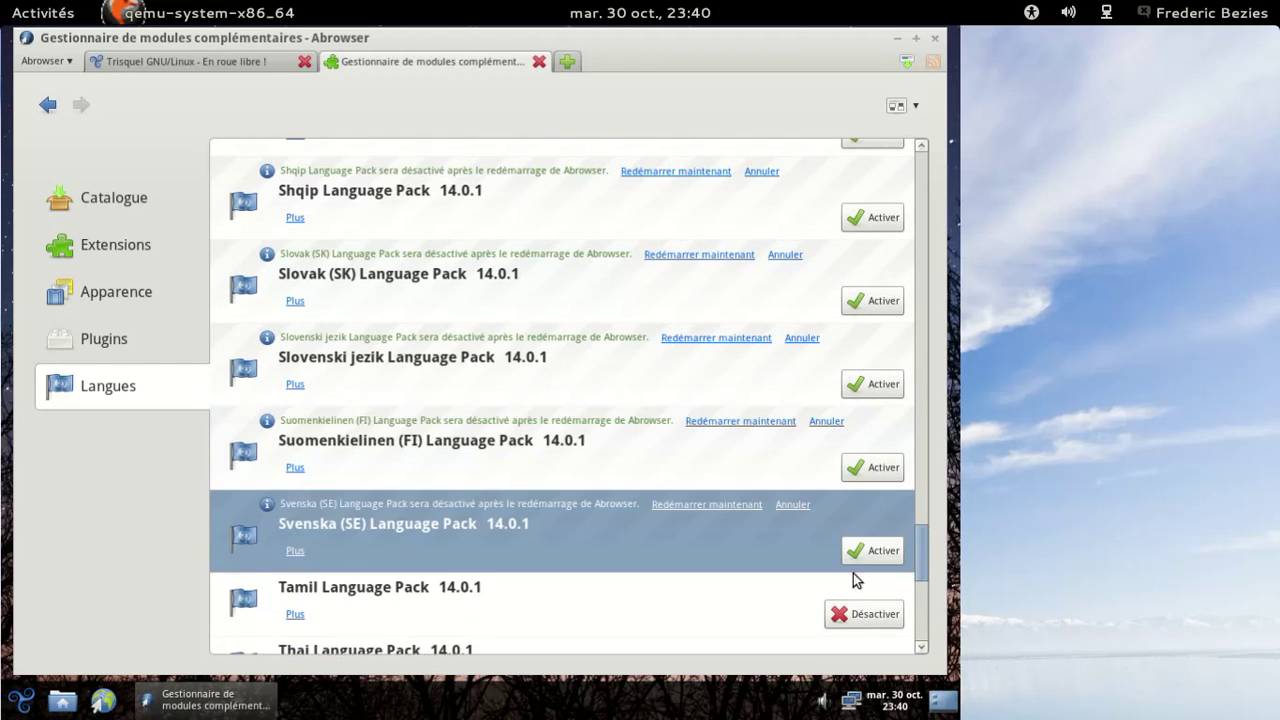
Disable the Tamil, Thai and Tiếng Việt (VN) language packs.
left_click(843, 610)
scroll(766, 551, "down", 3)
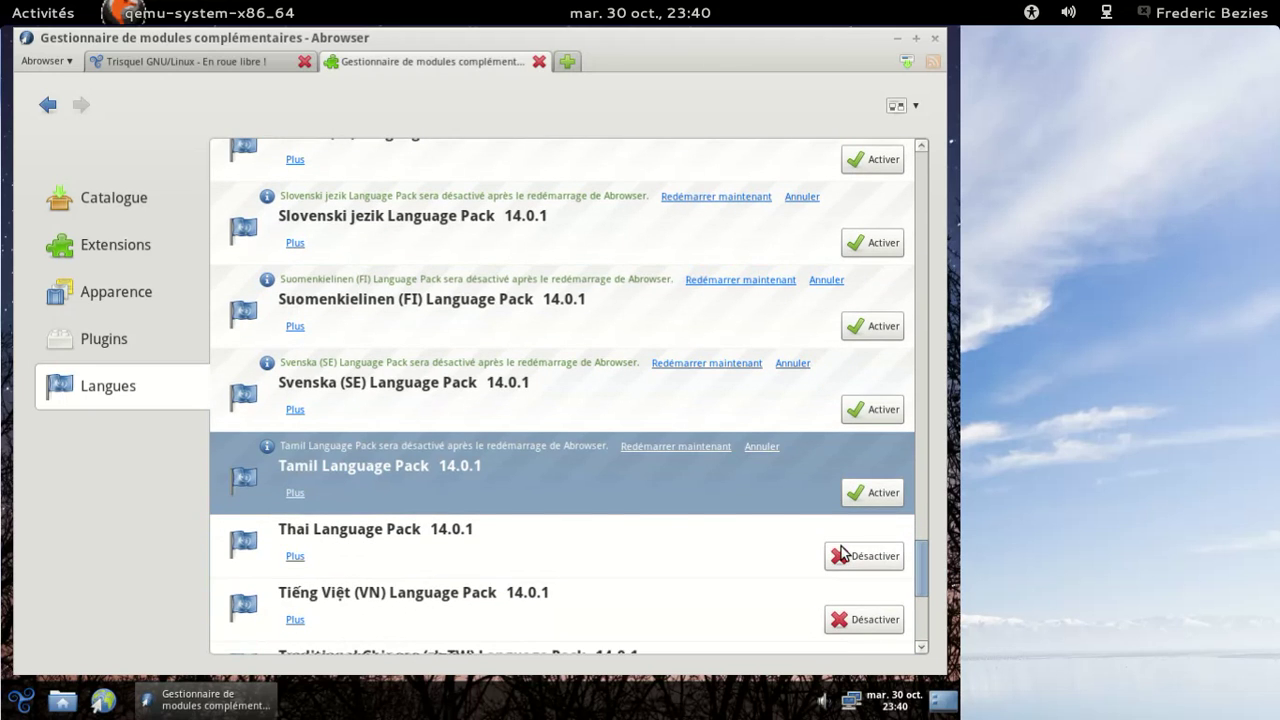
left_click(845, 556)
left_click(847, 640)
Disable the Traditional Chinese (zh-TW), Türkçe (TR) and Ukrainian (UA) language packs.
scroll(790, 592, "down", 2)
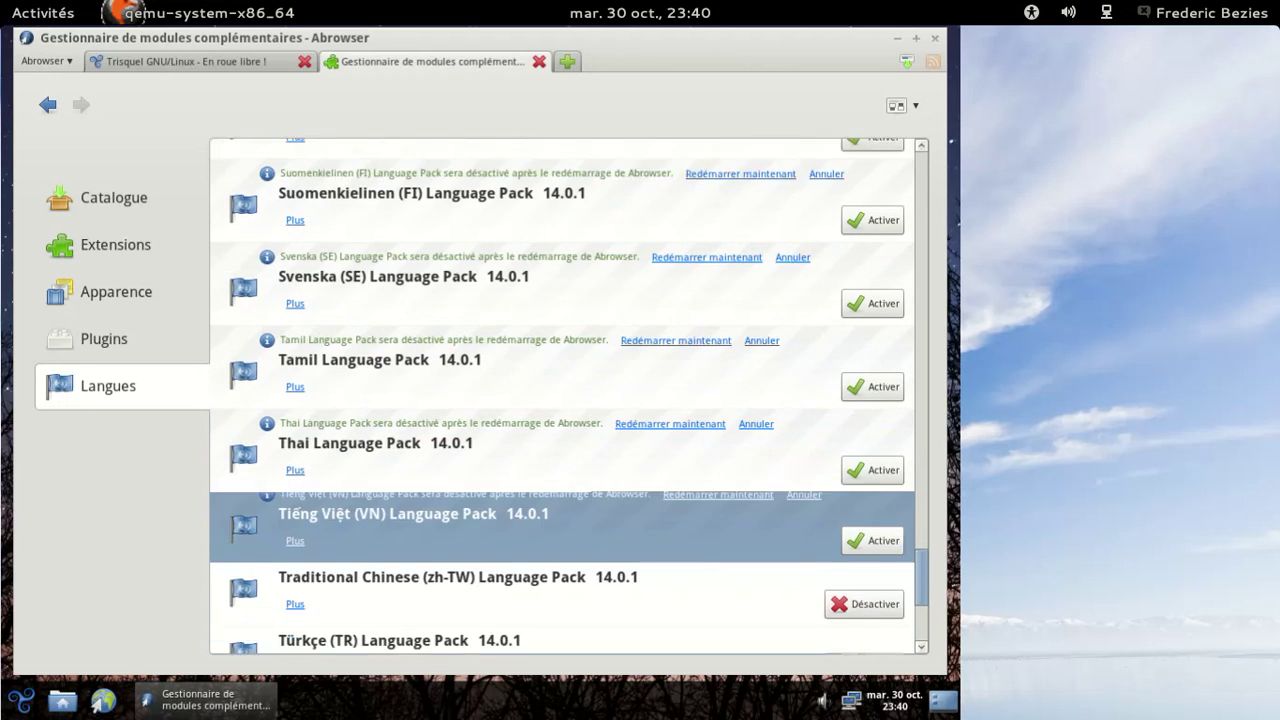
left_click(850, 578)
scroll(852, 650, "down", 3)
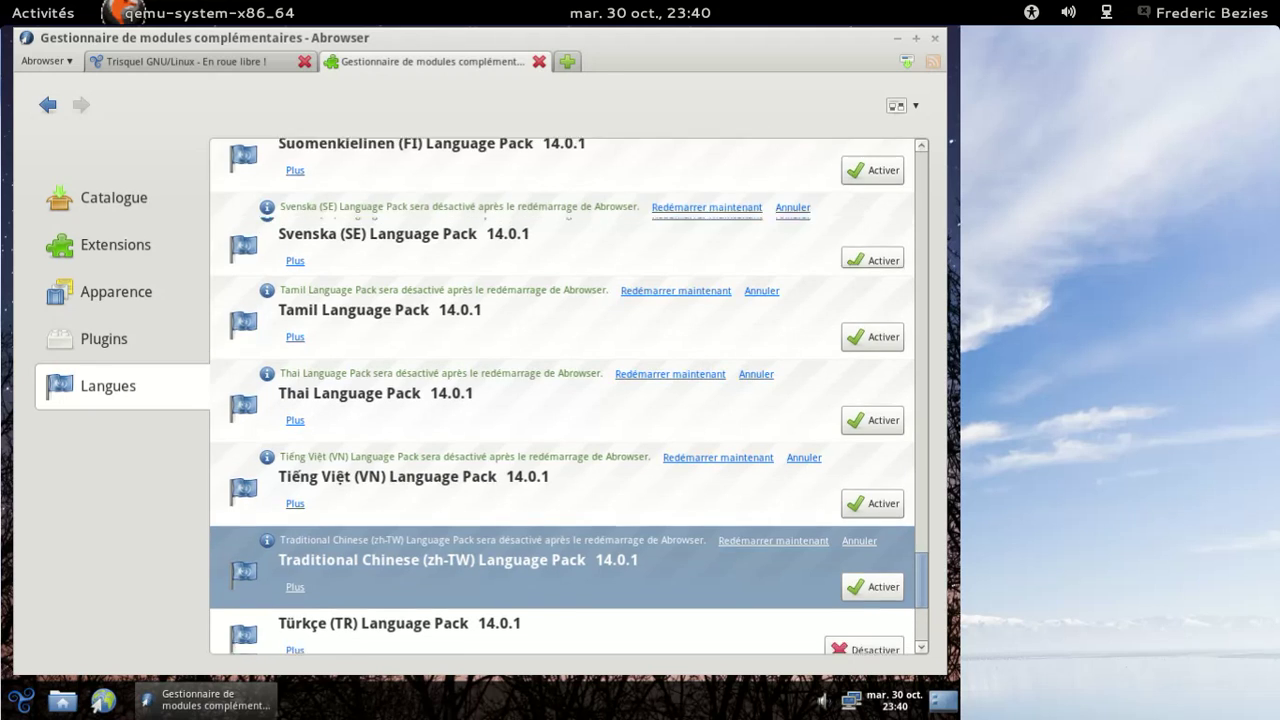
left_click(838, 525)
left_click(850, 606)
Disable the last three language packs: العربية, български and српски (sr).
scroll(822, 563, "down", 3)
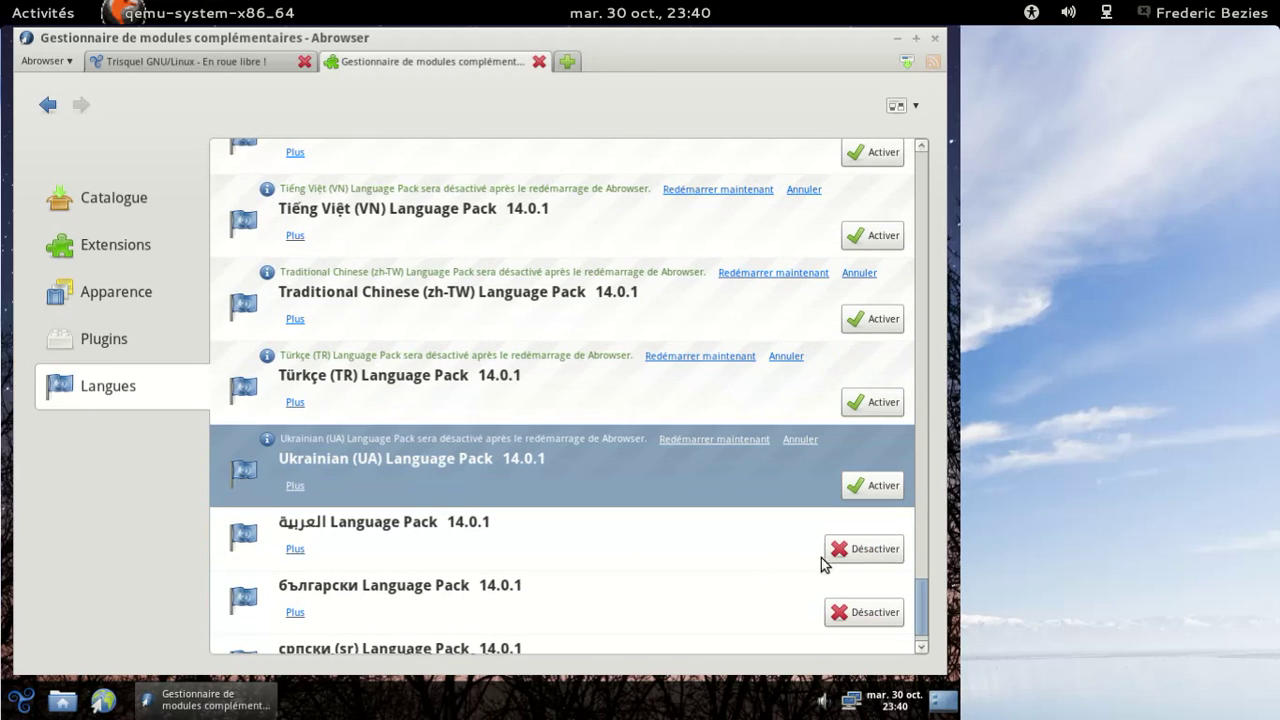
left_click(876, 548)
scroll(789, 557, "down", 1)
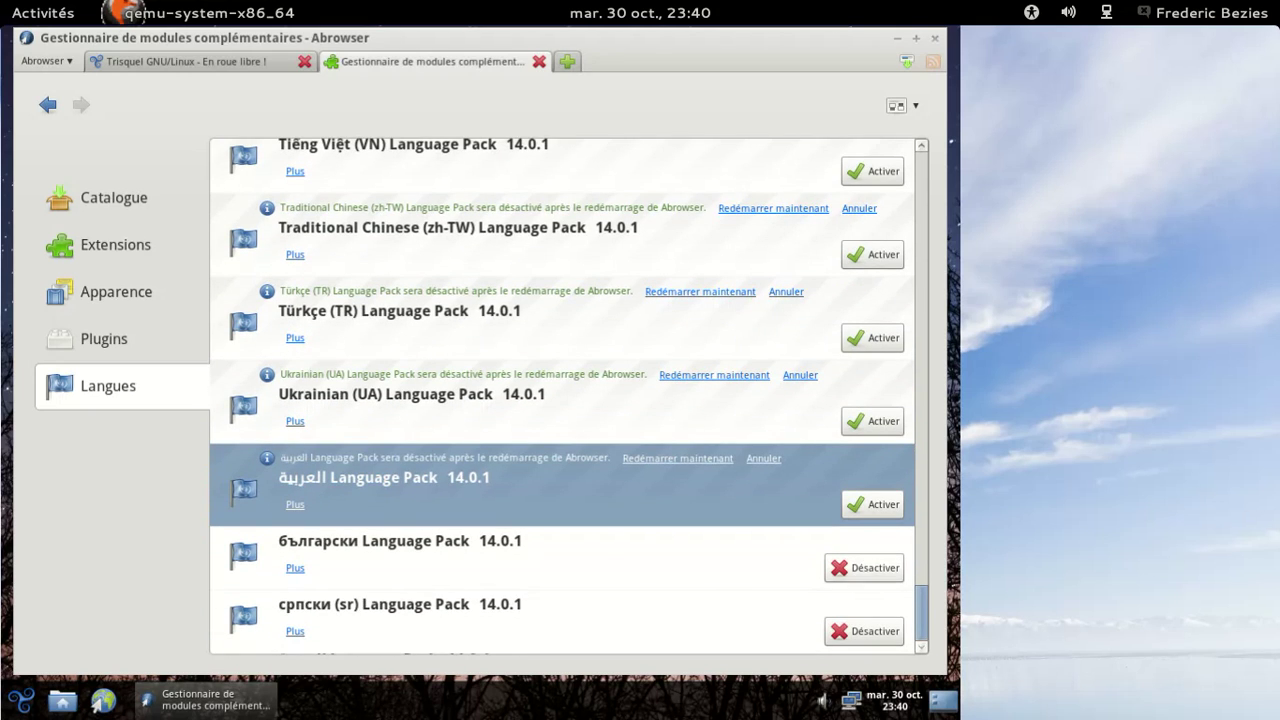
left_click(864, 568)
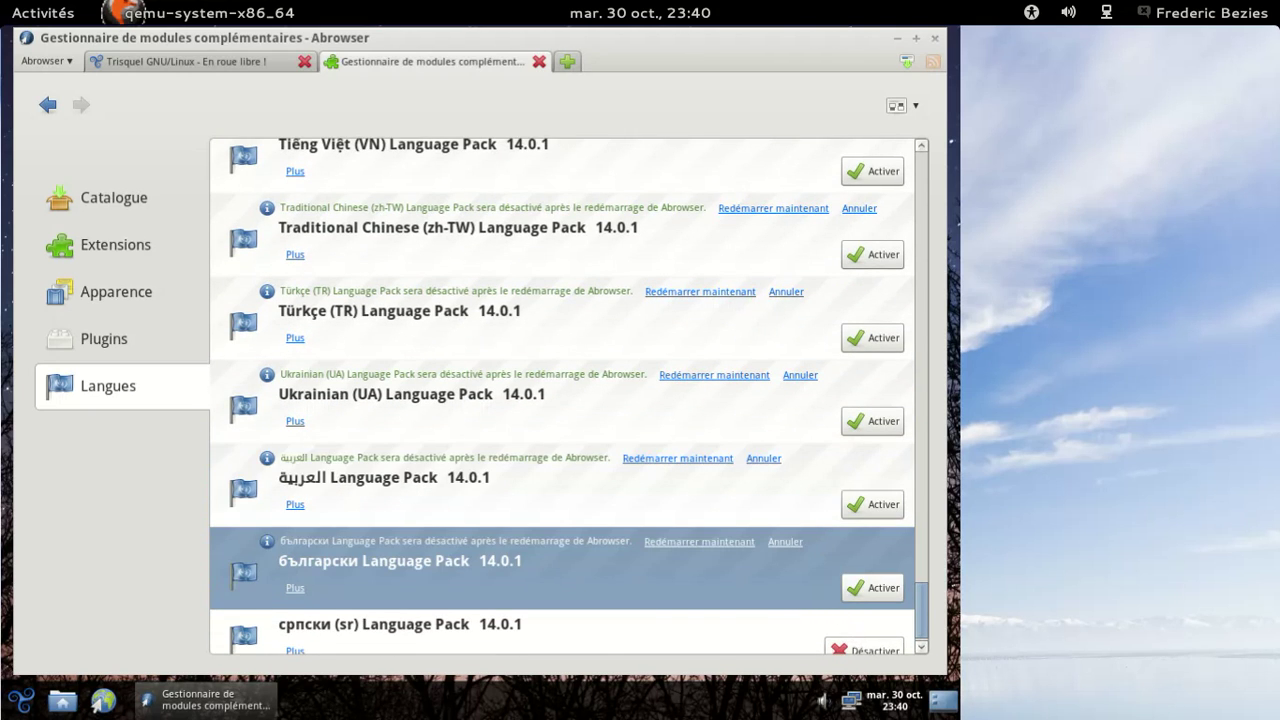
left_click(857, 650)
Restart the browser to apply the changes, disable the leftover Esperanto language pack and restart again.
scroll(790, 550, "down", 1)
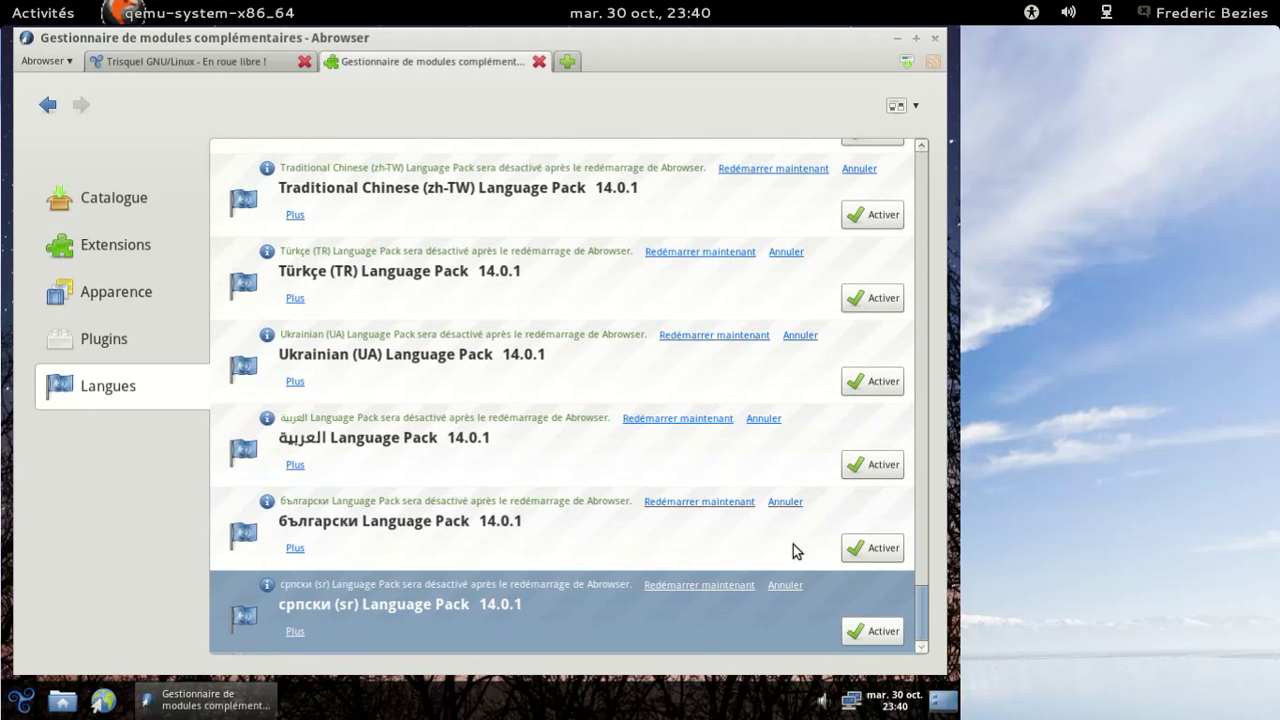
left_click(772, 167)
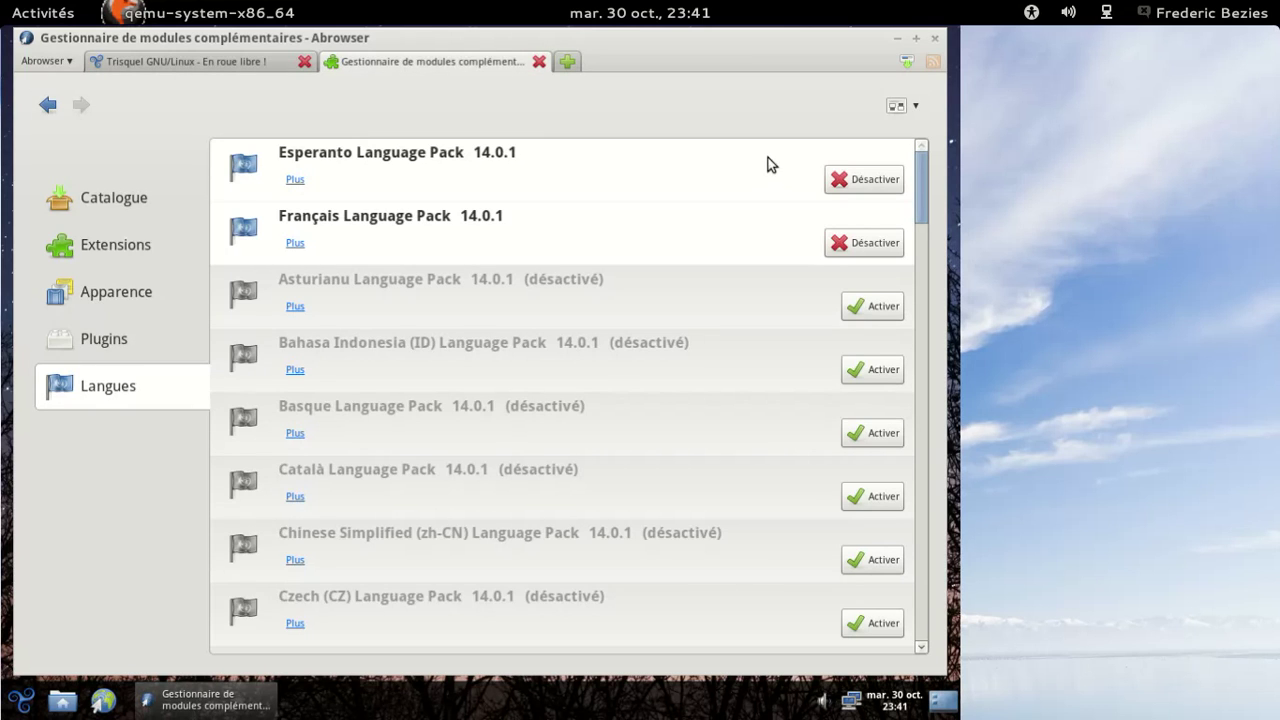
left_click(849, 182)
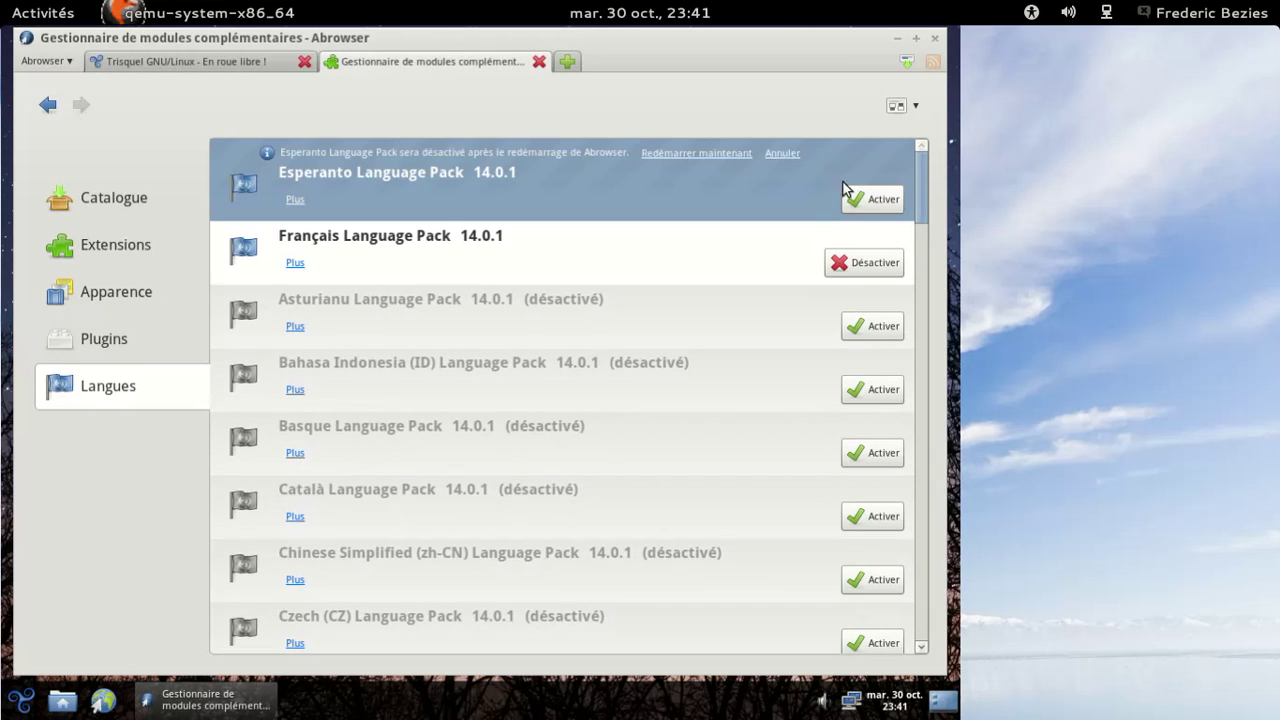
left_click(718, 153)
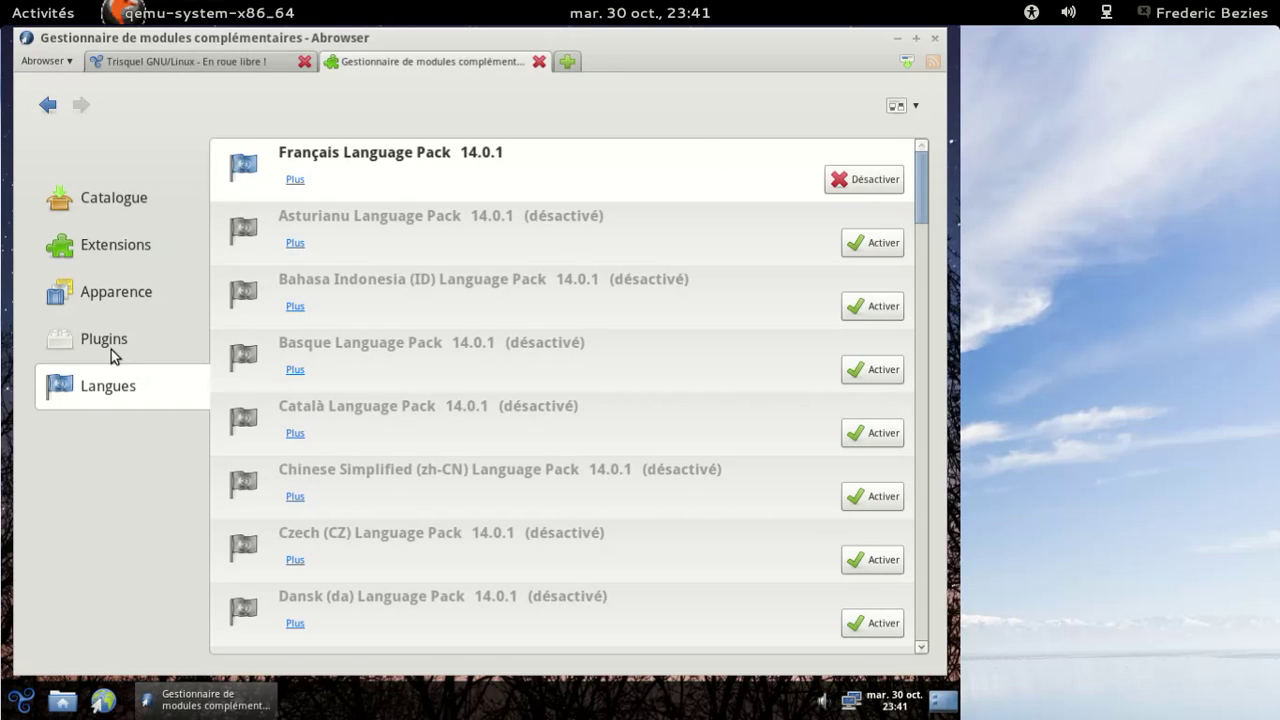
Review the browser's installed plugins and close the add-ons manager.
left_click(108, 342)
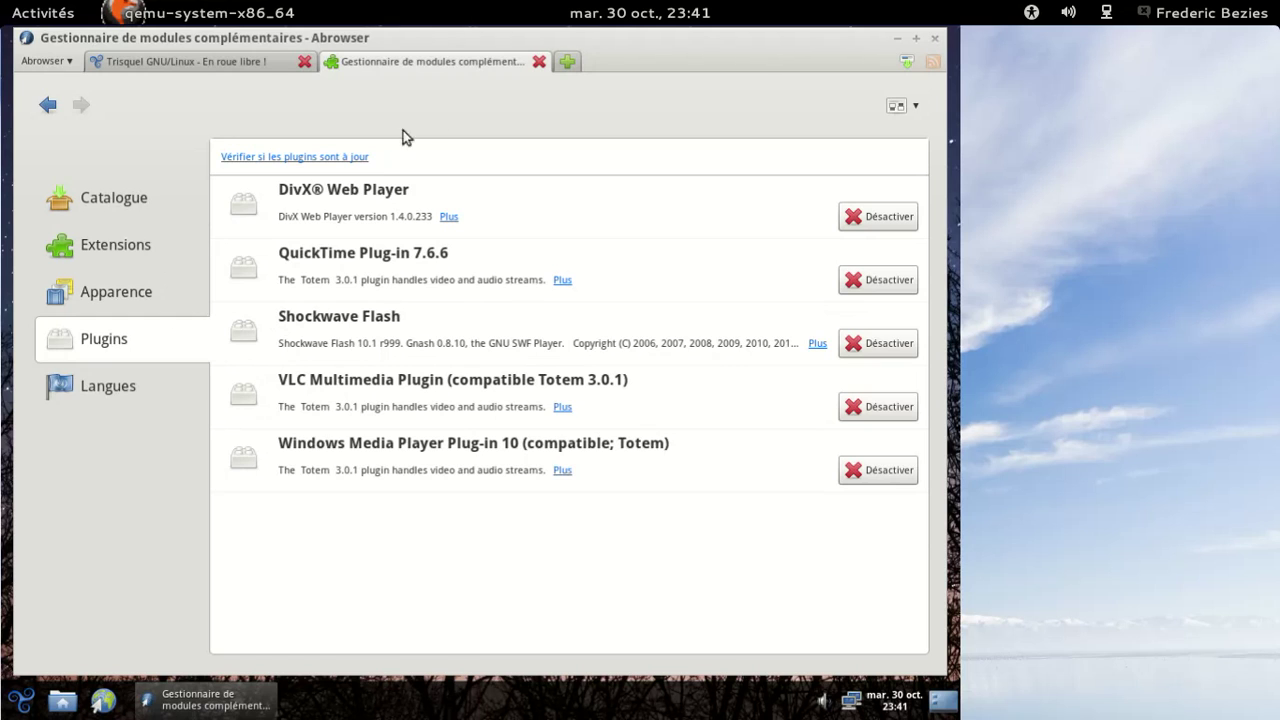
left_click(539, 61)
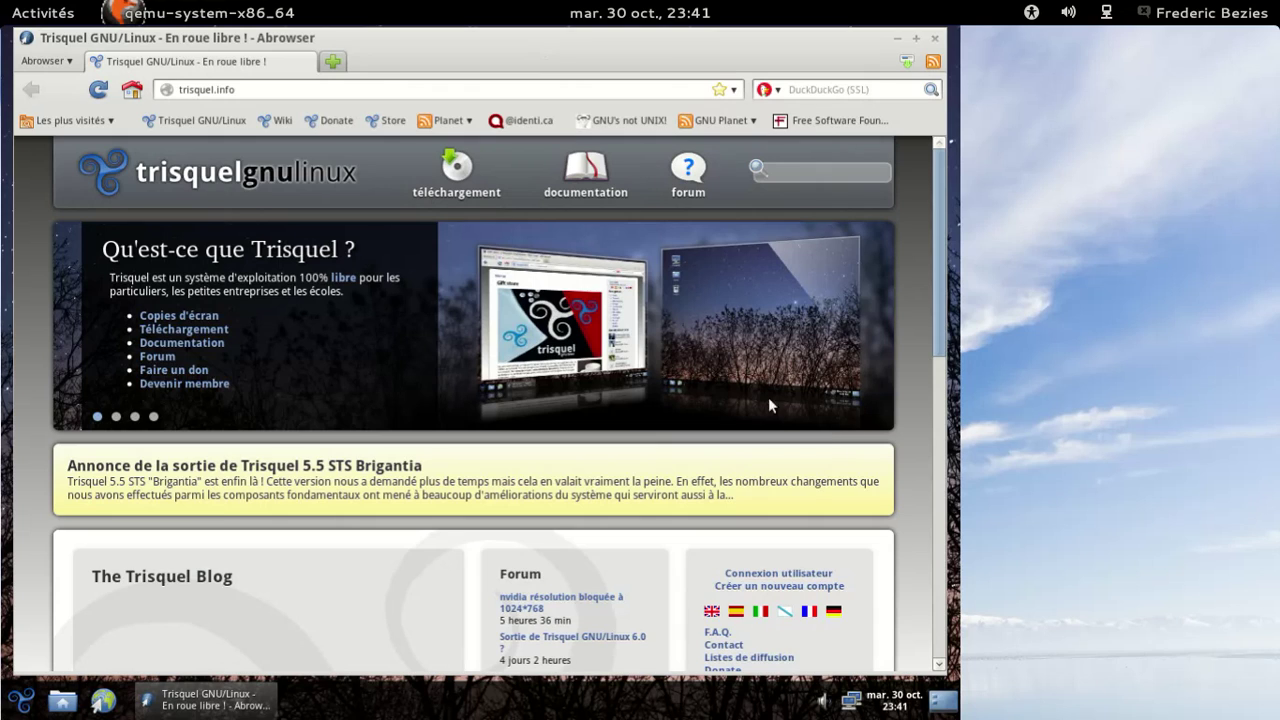
Look at the entries of the Planet feed bookmark and close the browser.
left_click(478, 120)
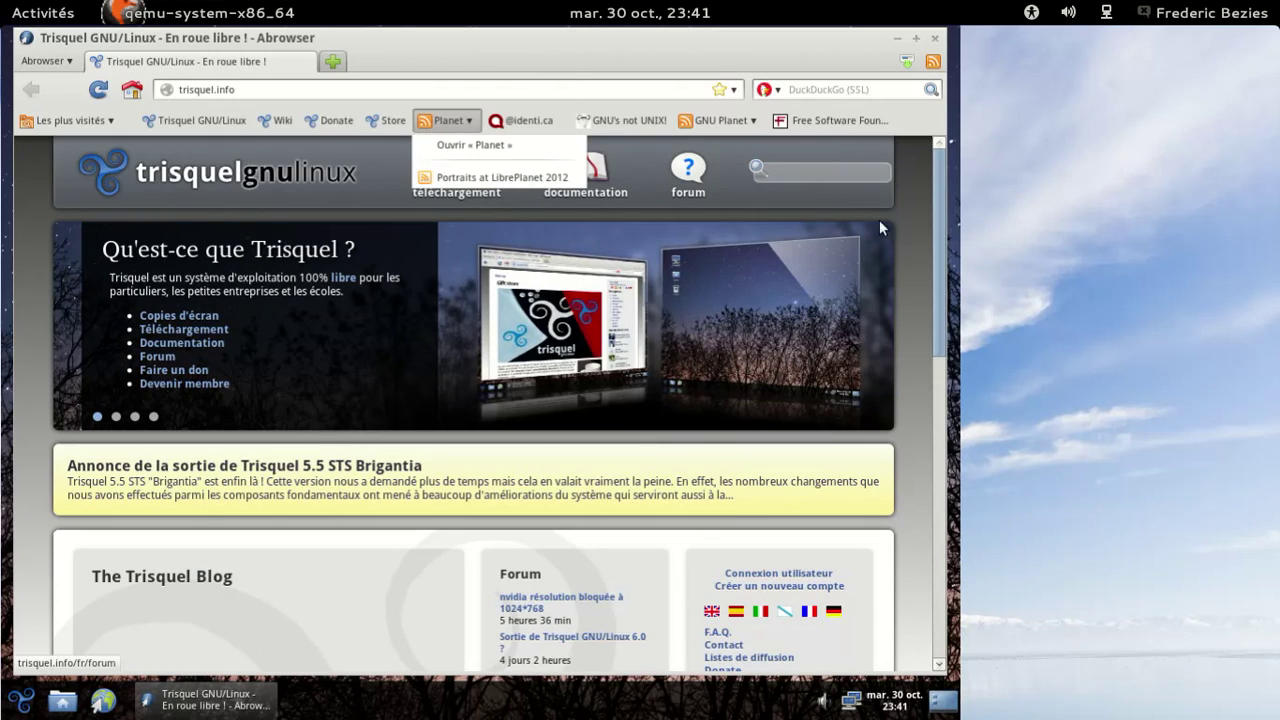
left_click(906, 178)
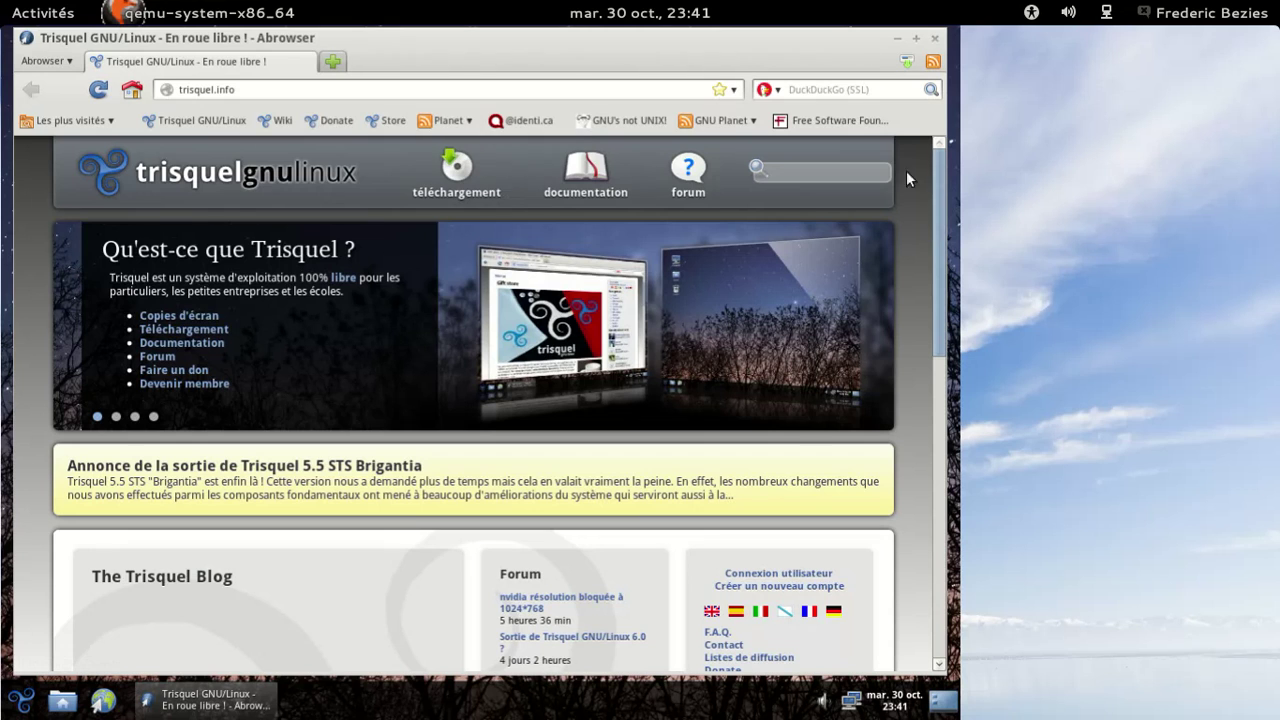
left_click(936, 39)
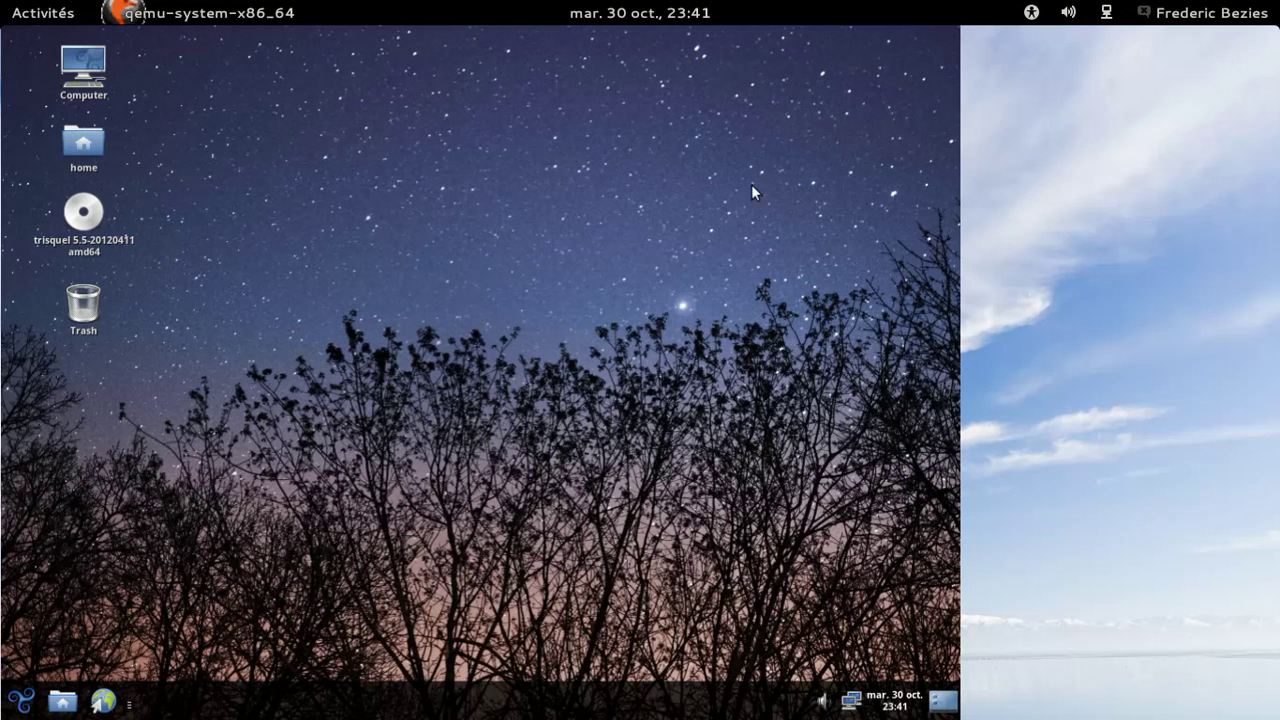
Launch LibreOffice Writer from the office applications.
left_click(12, 700)
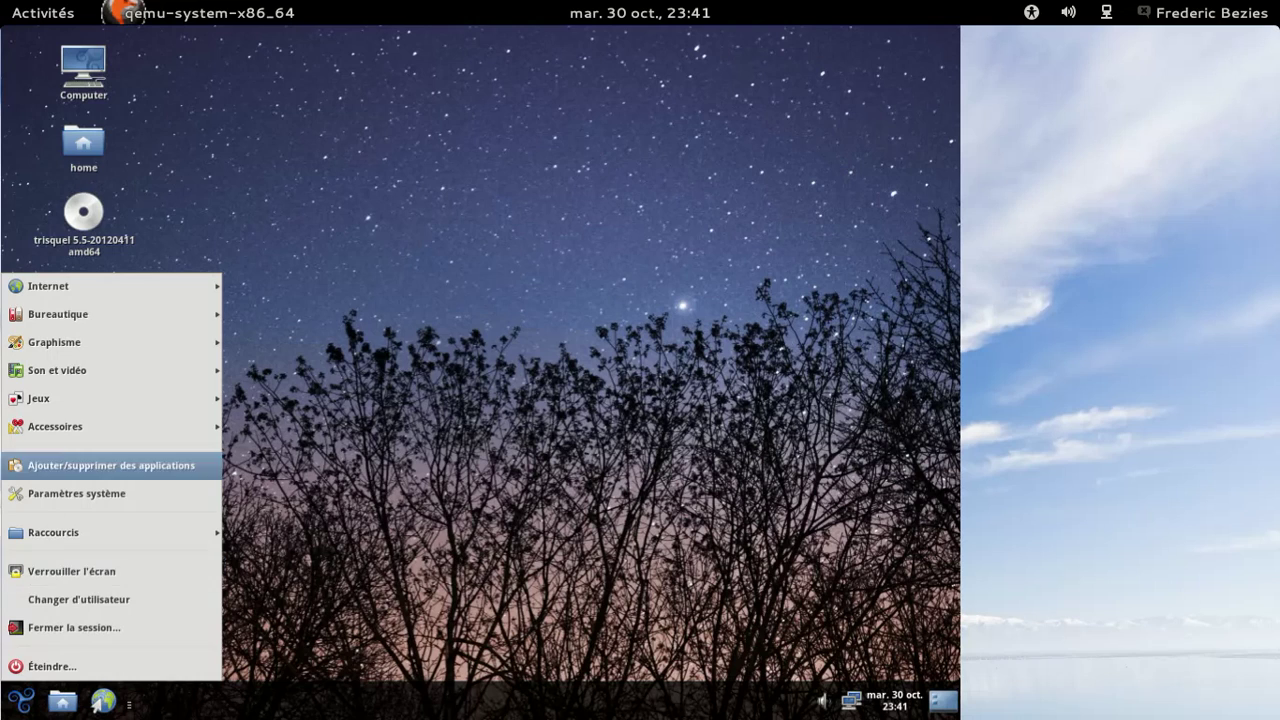
mouse_move(68, 430)
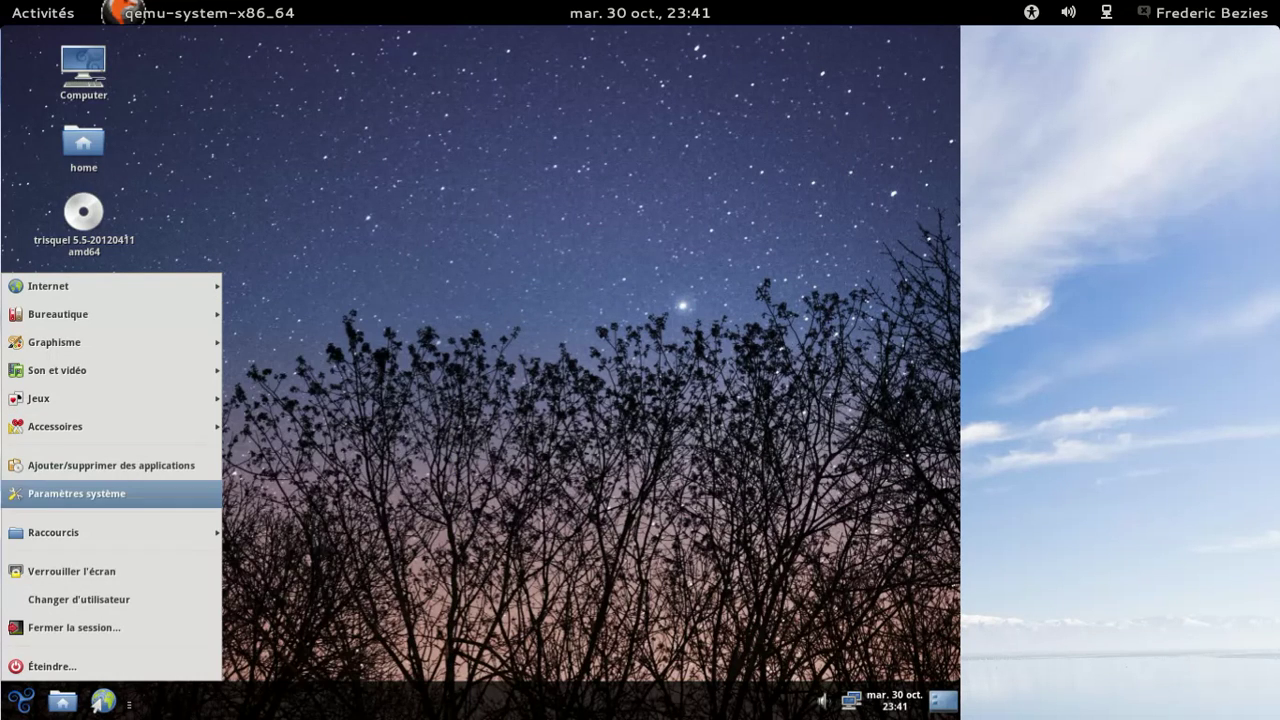
mouse_move(97, 308)
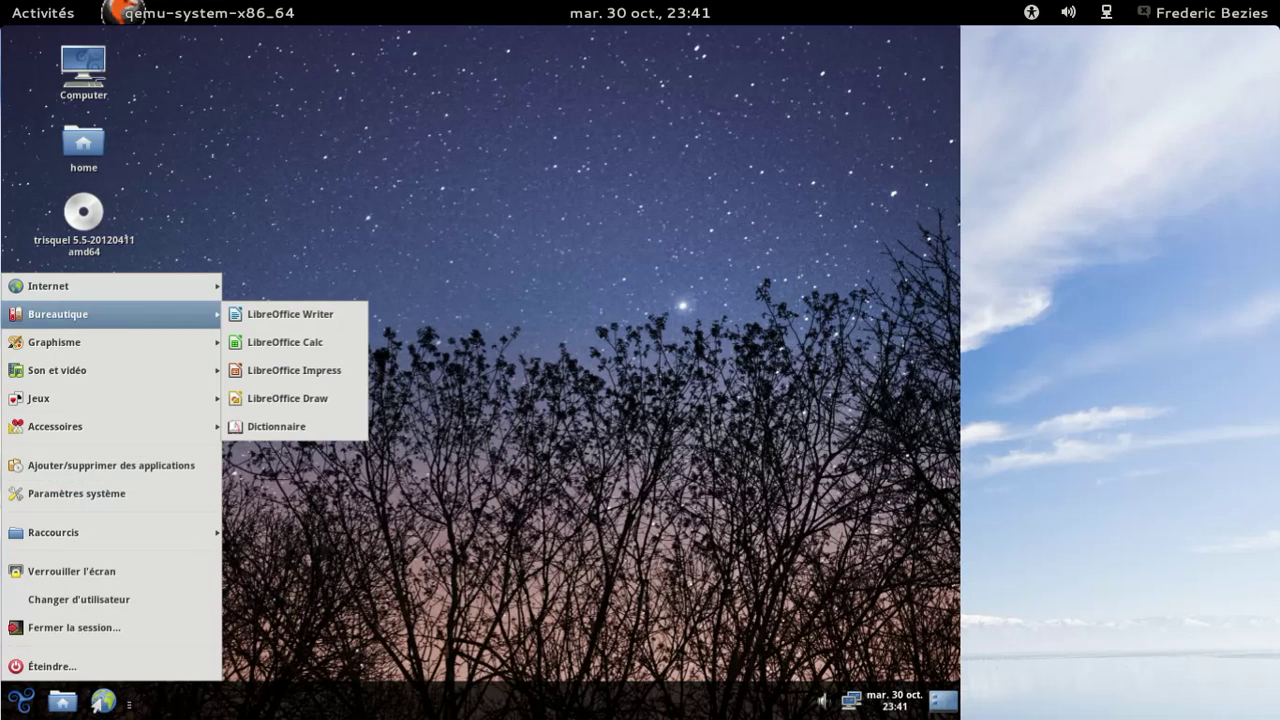
left_click(290, 314)
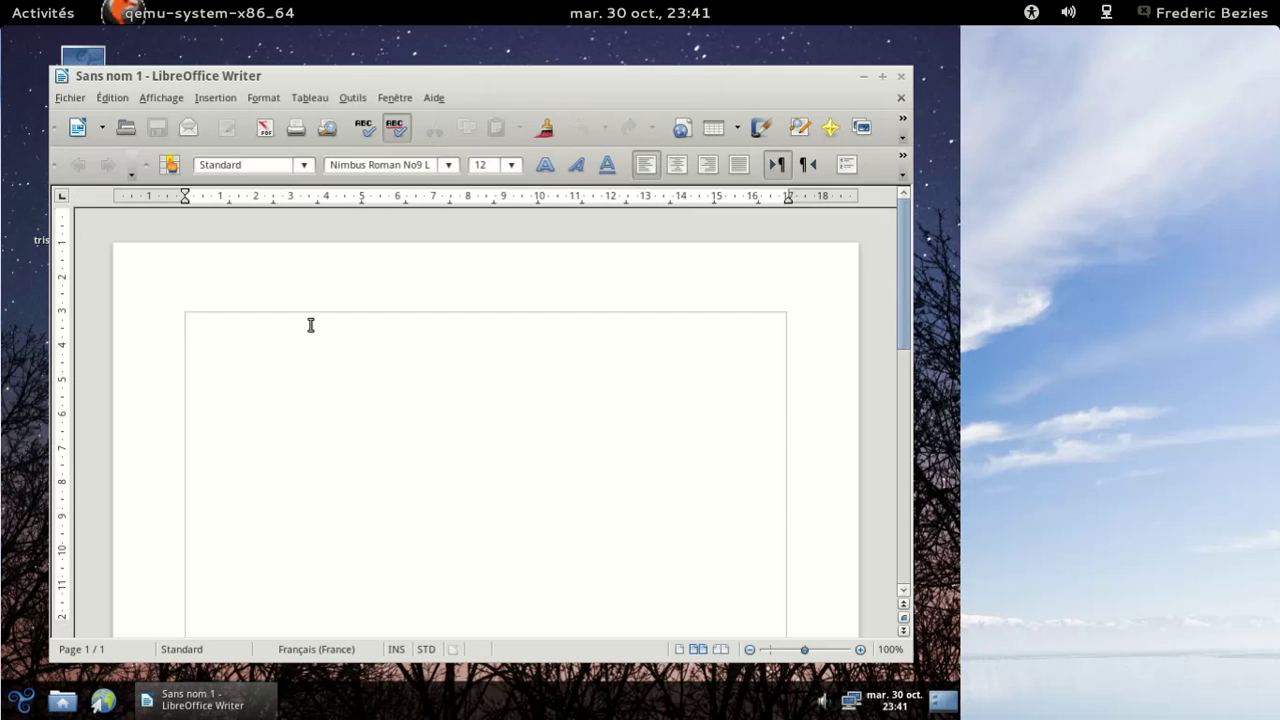
Check the LibreOffice version in its About information and close Writer.
left_click(436, 98)
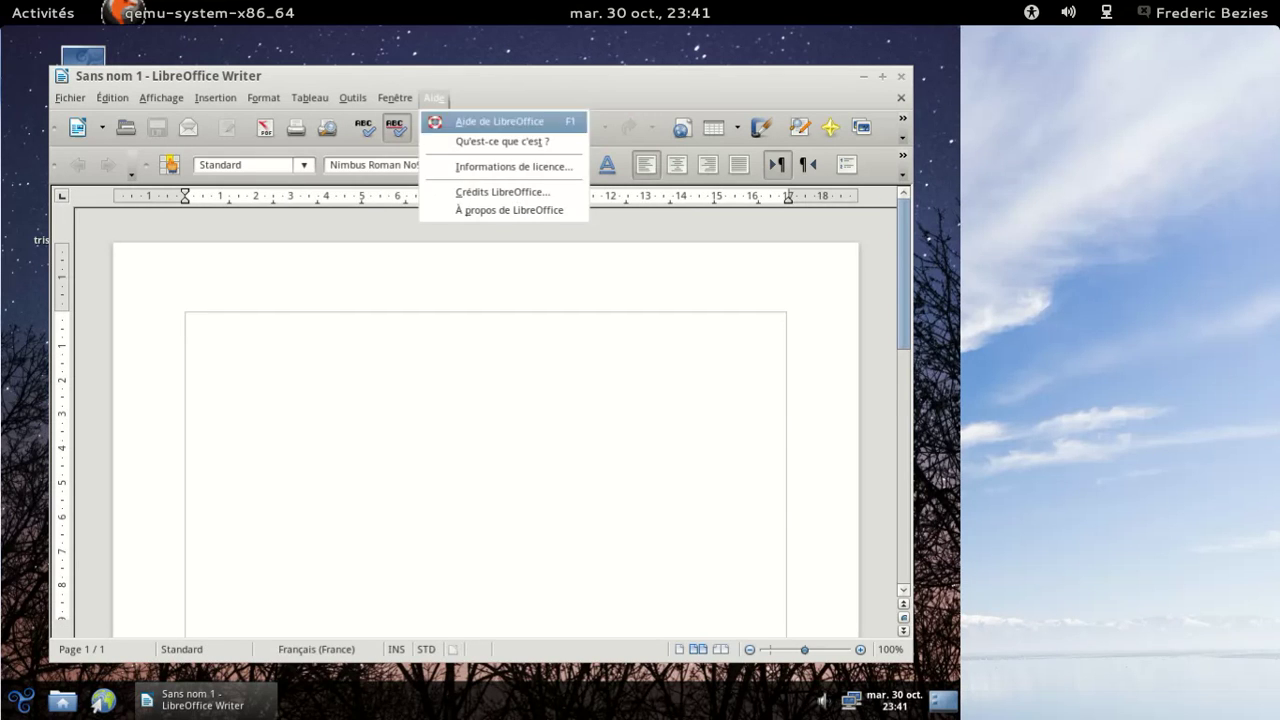
left_click(483, 210)
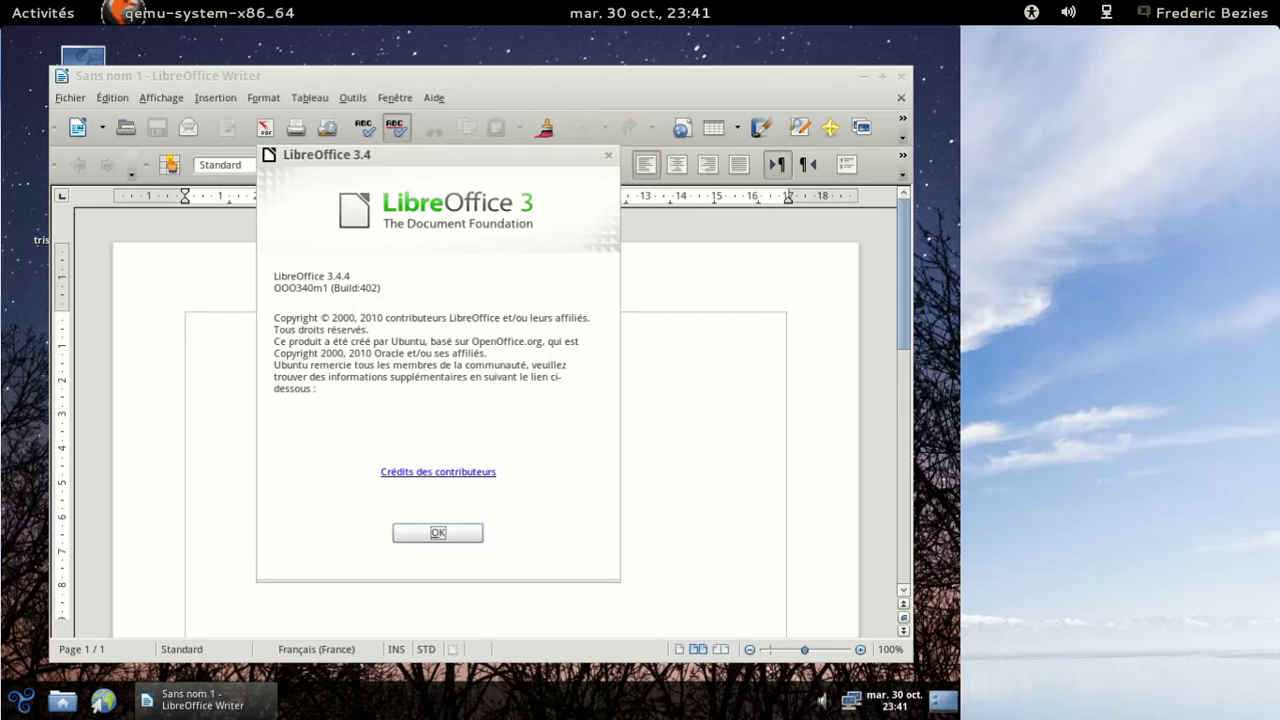
left_click(438, 533)
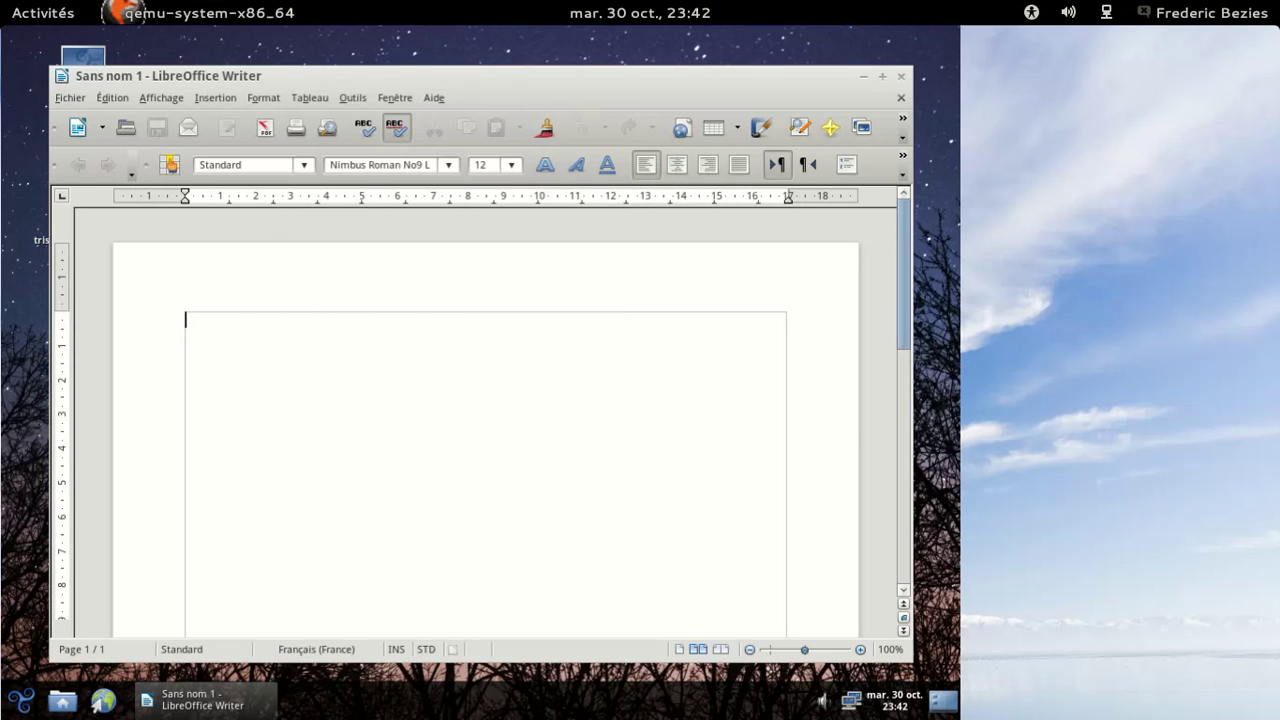
left_click(902, 78)
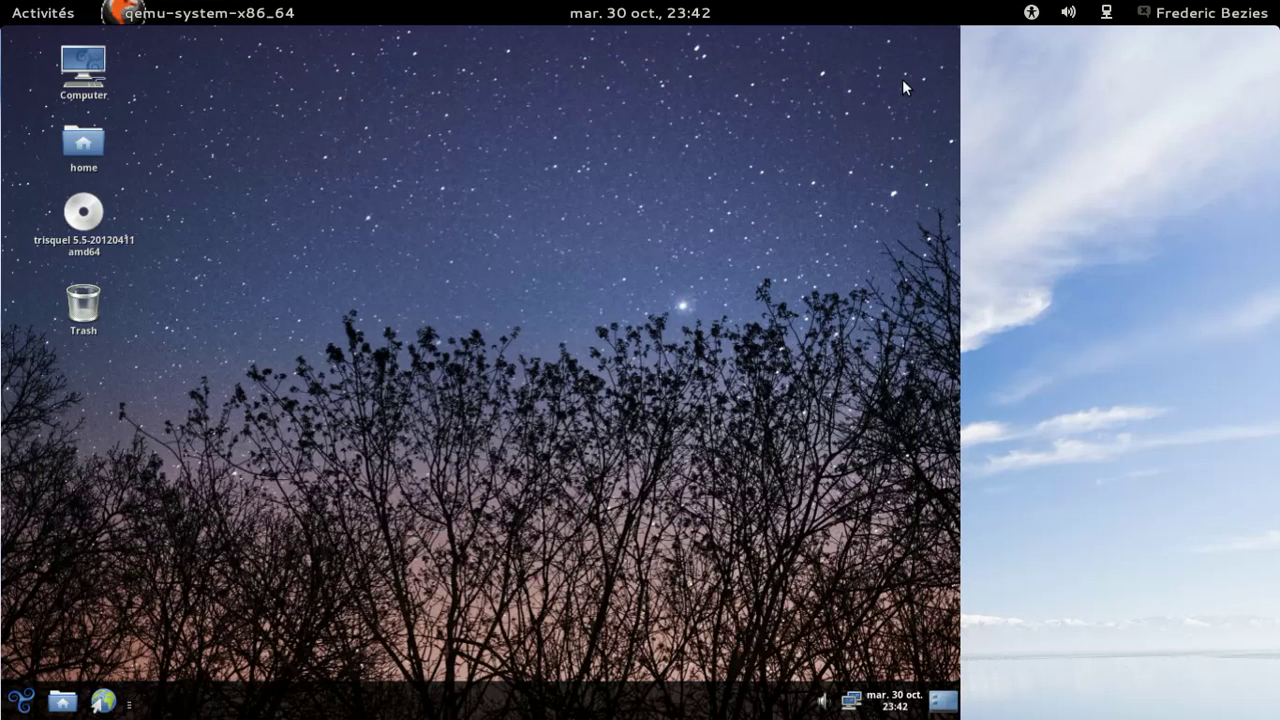
Launch the application installer (Ajouter/supprimer des applications) and have it show all available applications.
left_click(21, 700)
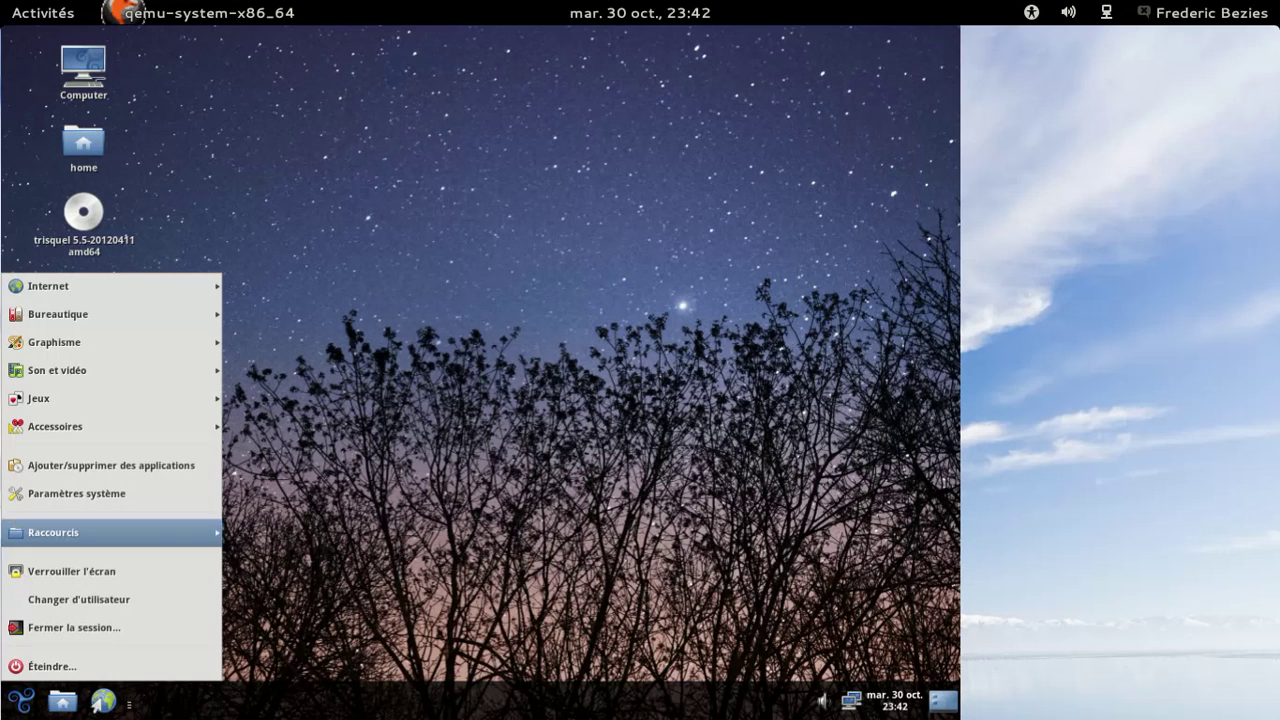
mouse_move(60, 426)
left_click(92, 464)
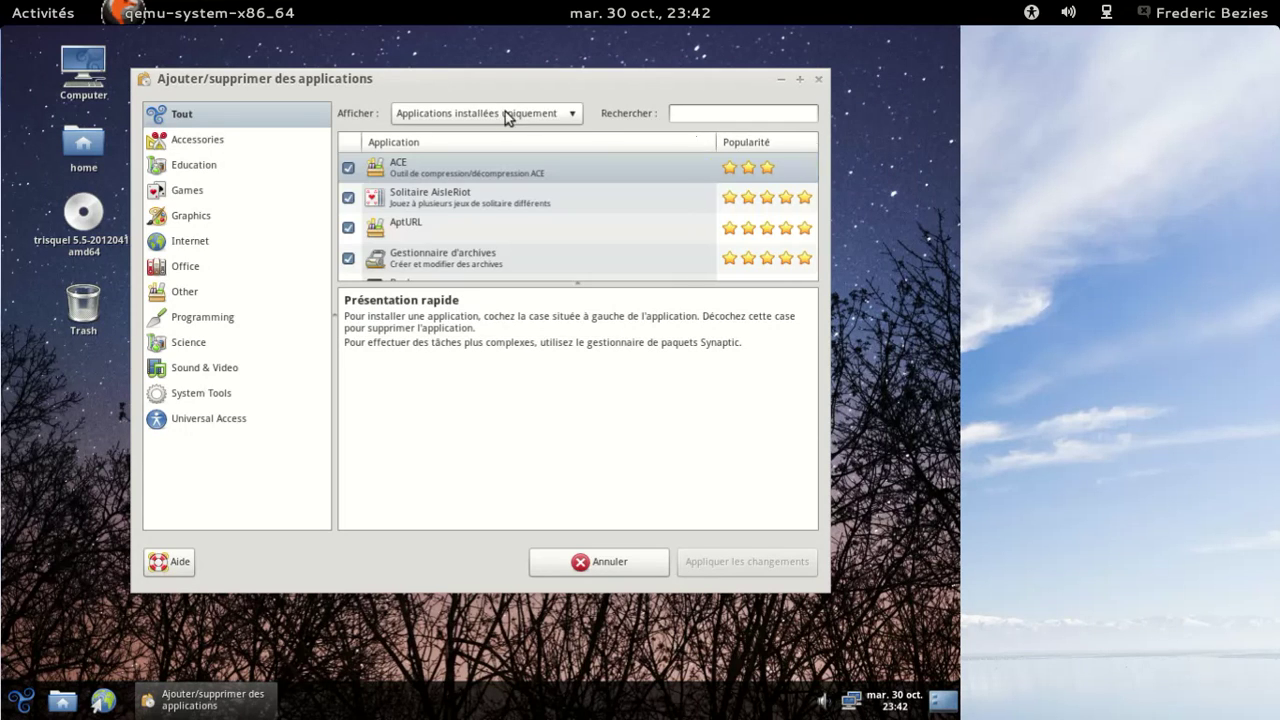
left_click(507, 118)
left_click(500, 75)
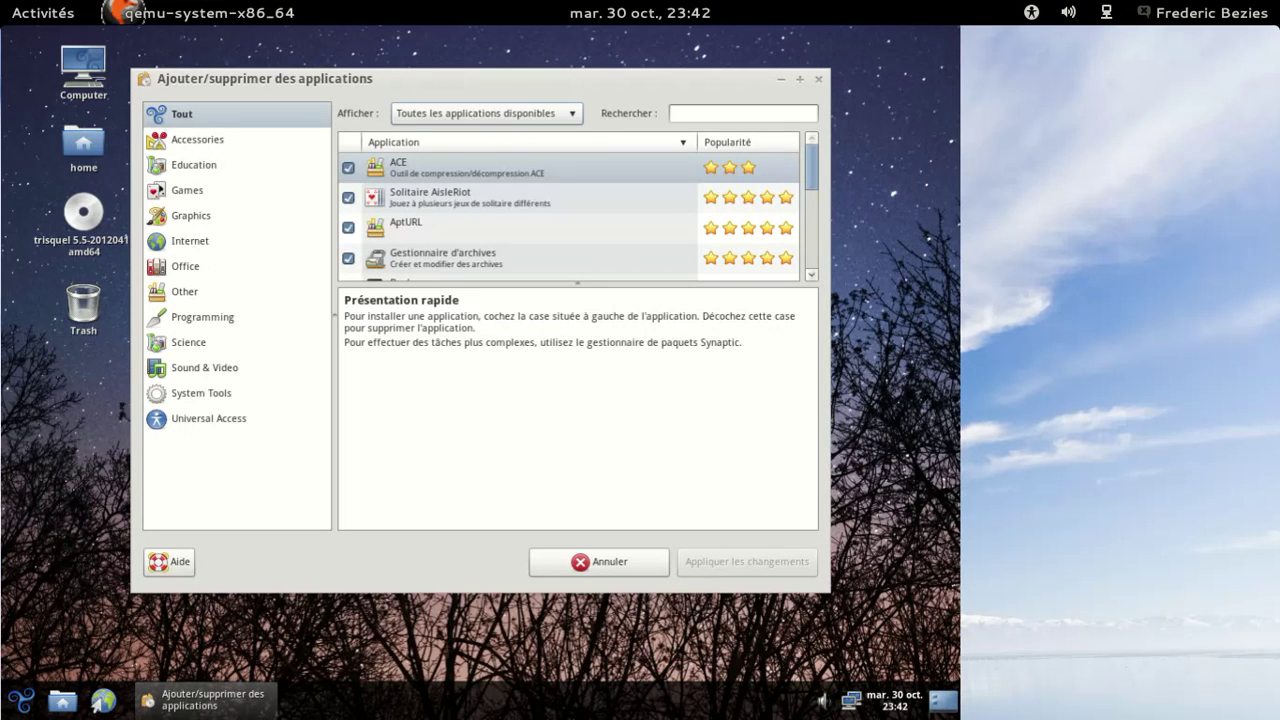
Look through the available applications in the Graphics, Office, Other, Programming and Science categories.
left_click(190, 215)
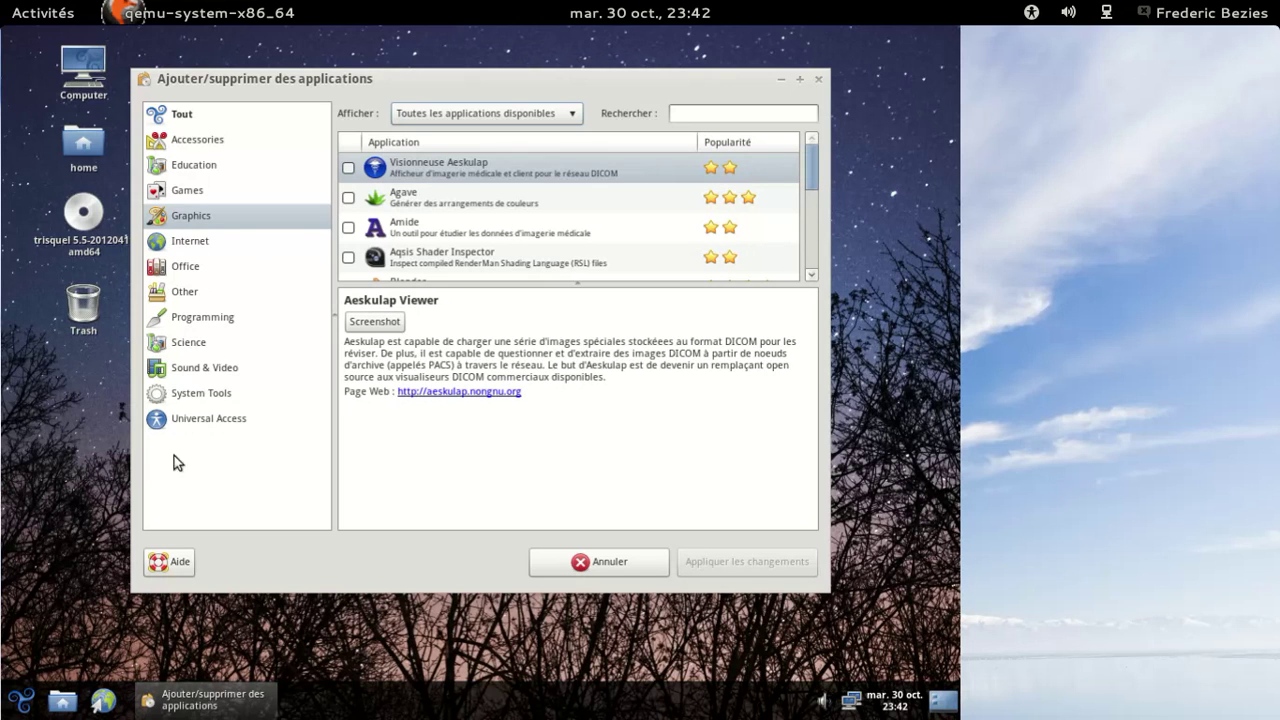
left_click(205, 699)
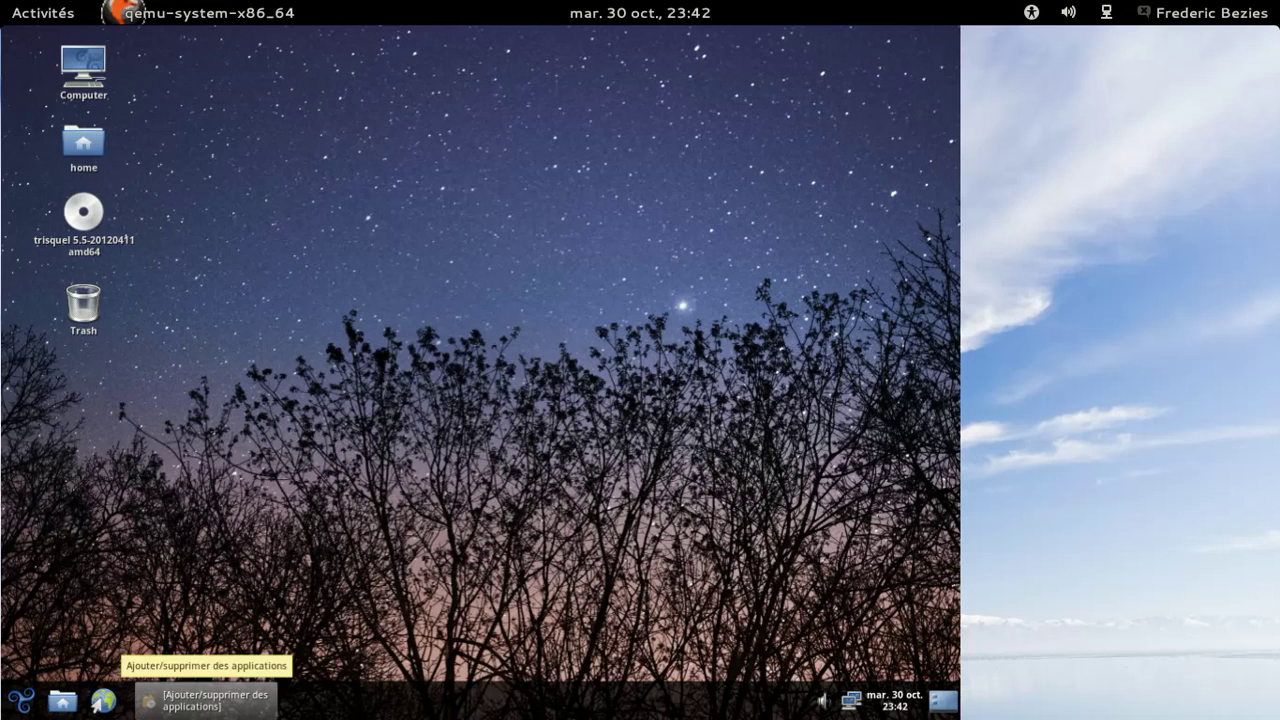
left_click(205, 699)
scroll(621, 193, "down", 2)
scroll(621, 193, "up", 2)
scroll(569, 217, "down", 5)
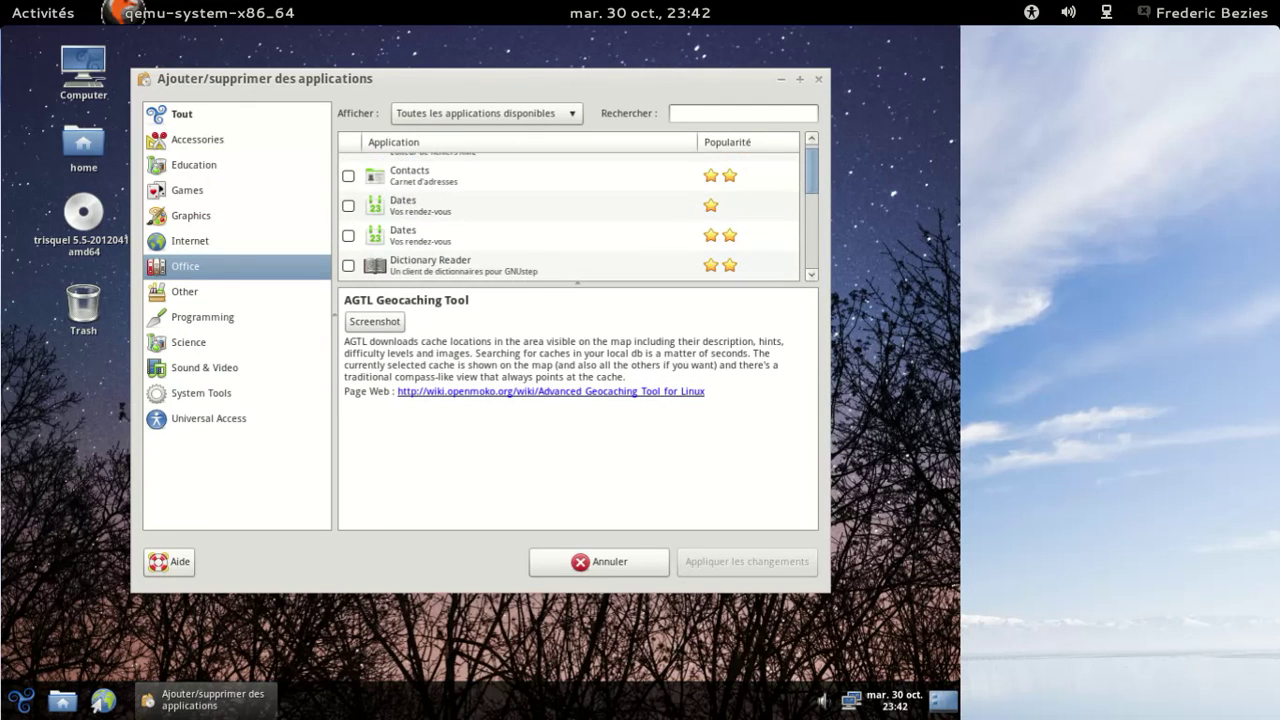
scroll(569, 217, "down", 1)
left_click(183, 292)
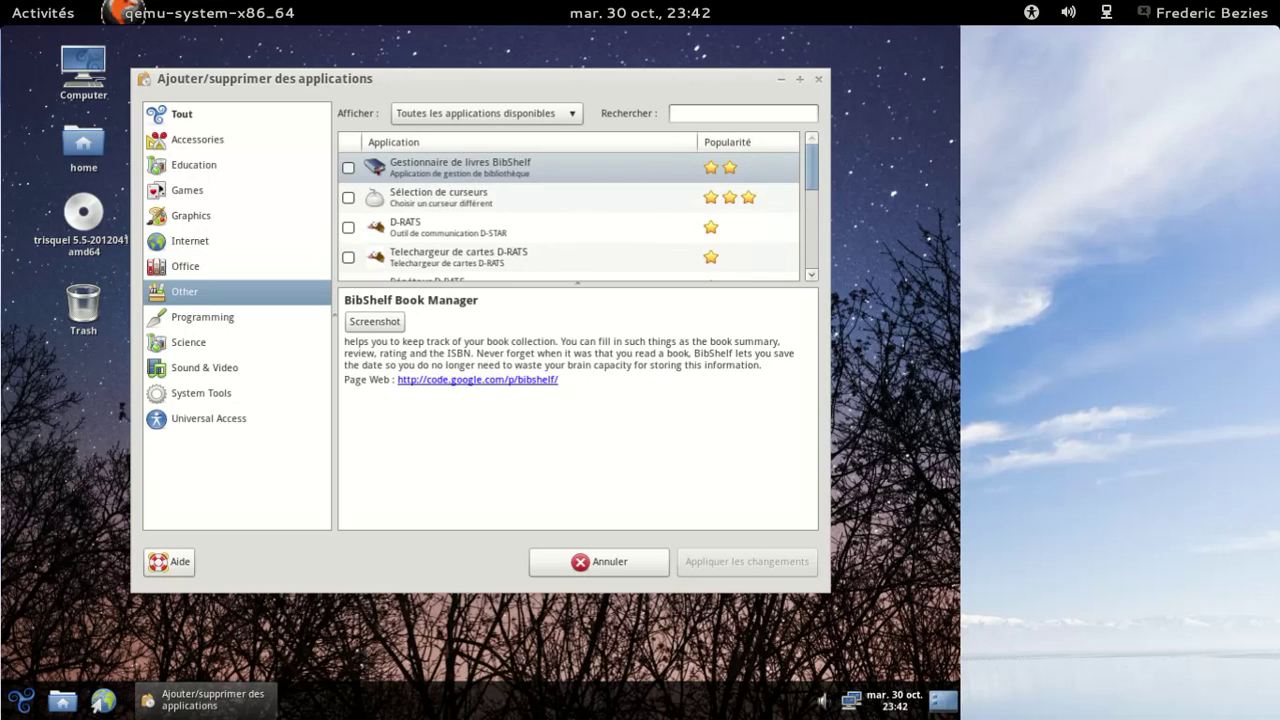
left_click(200, 318)
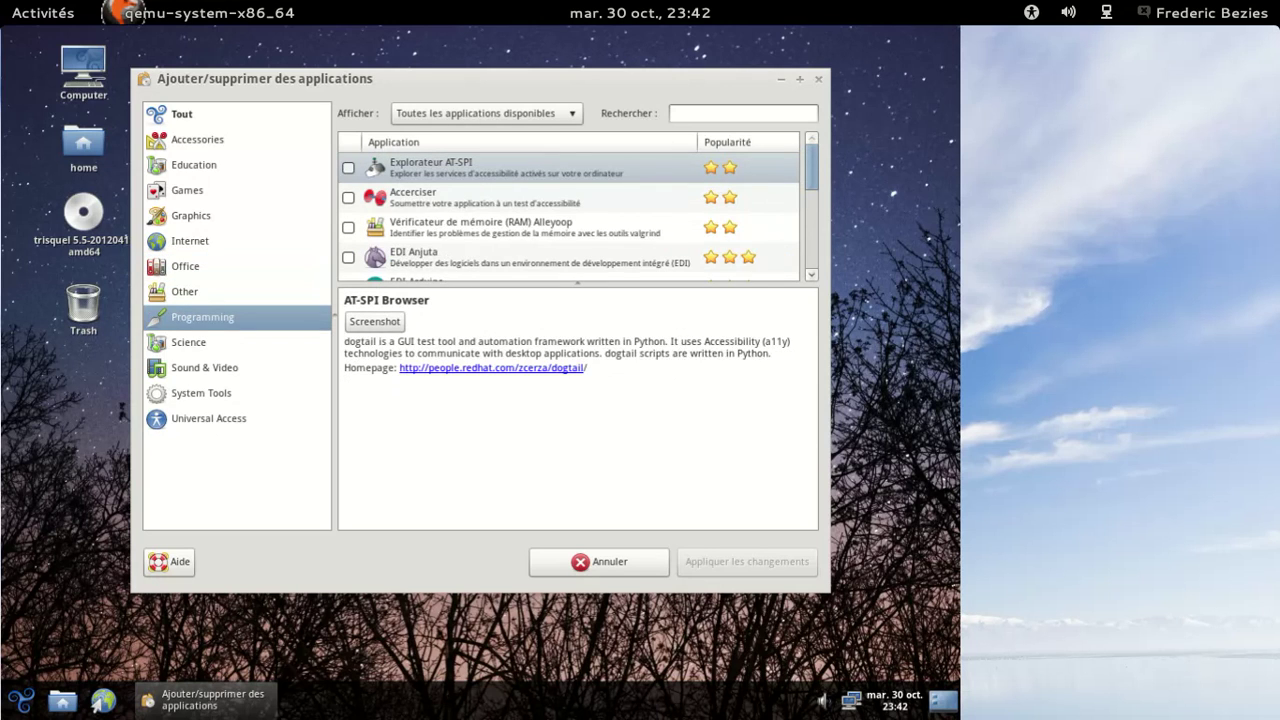
left_click(206, 345)
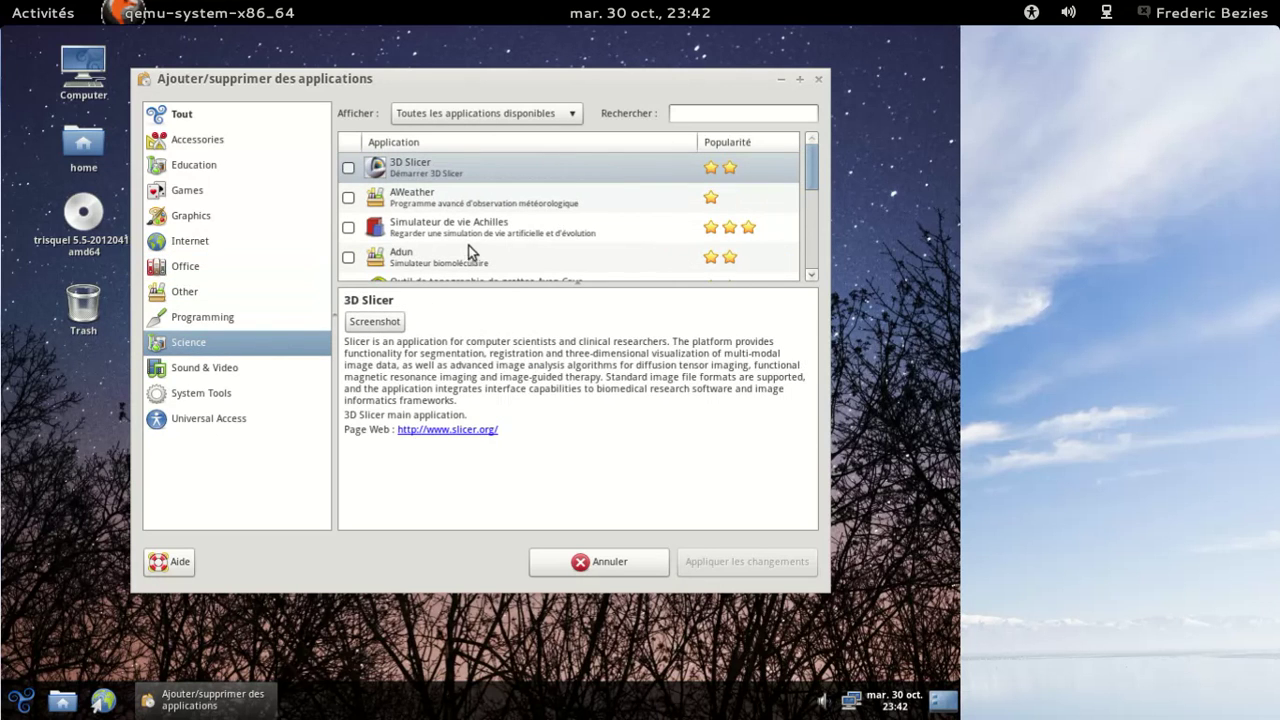
Examine the applications available in the Sound & Video category, down to the Cowbell music manager.
left_click(258, 372)
scroll(568, 180, "down", 2)
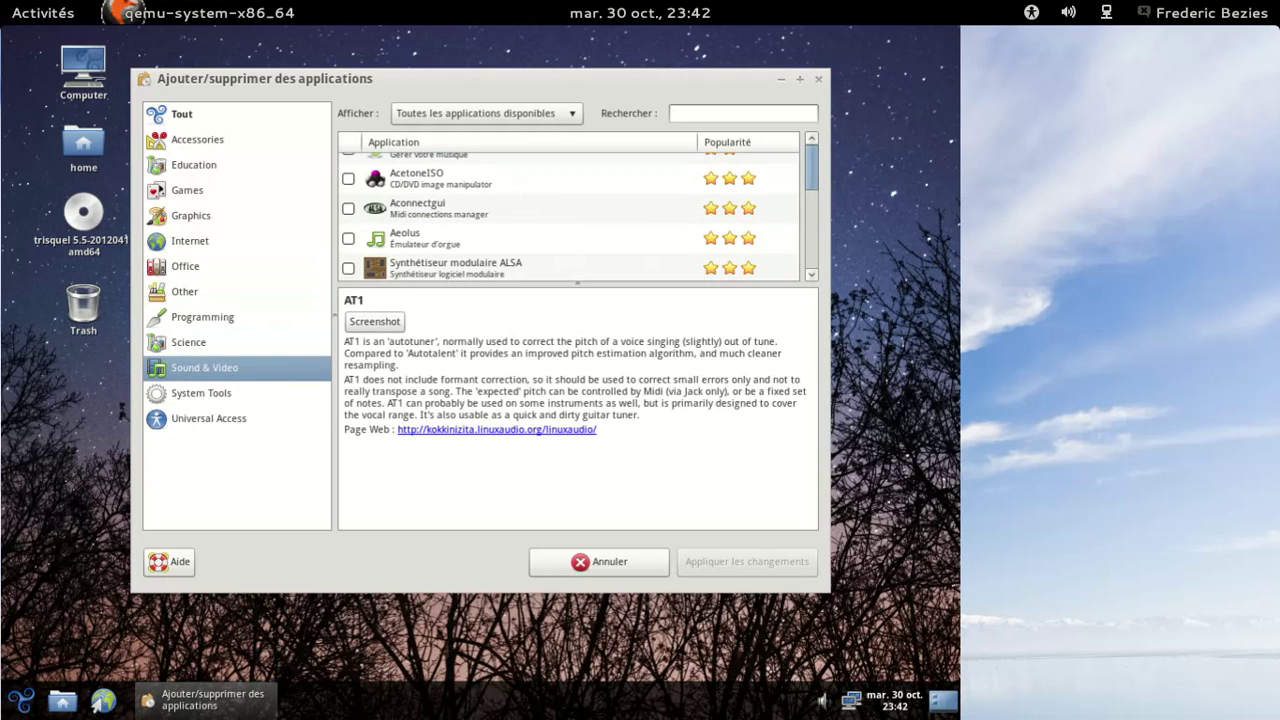
scroll(566, 183, "down", 8)
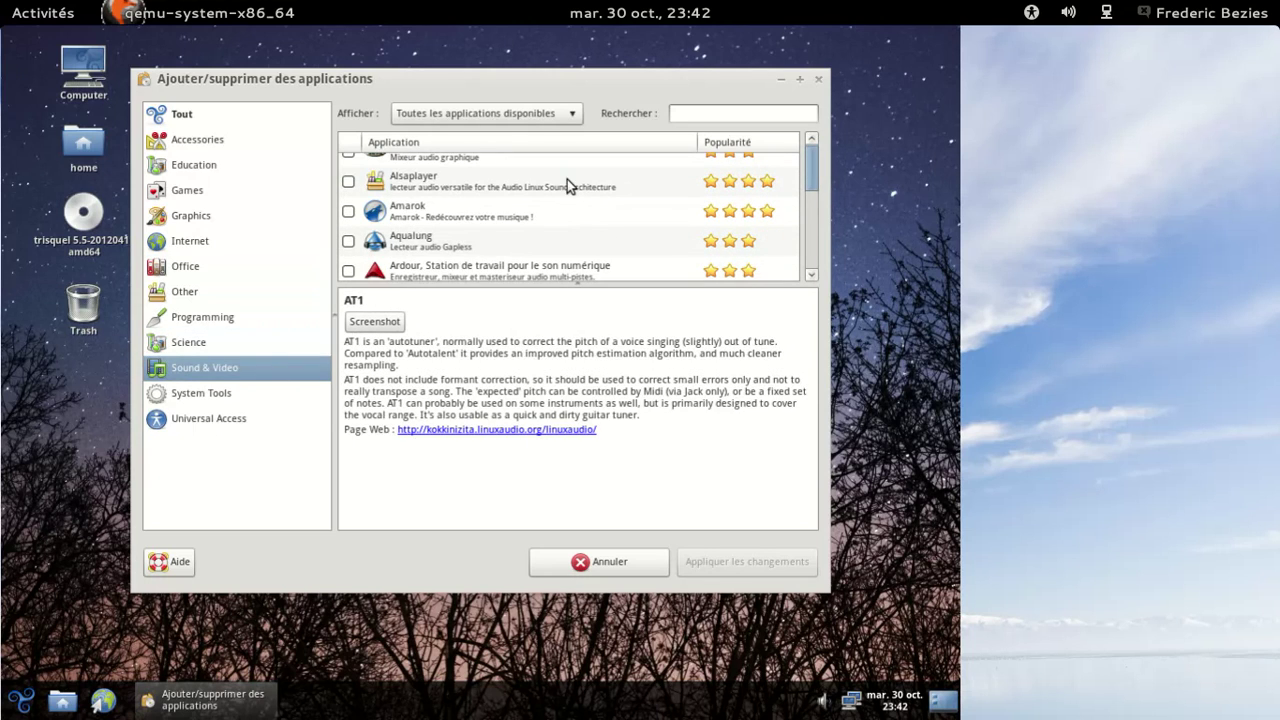
scroll(568, 210, "down", 2)
scroll(568, 210, "down", 5)
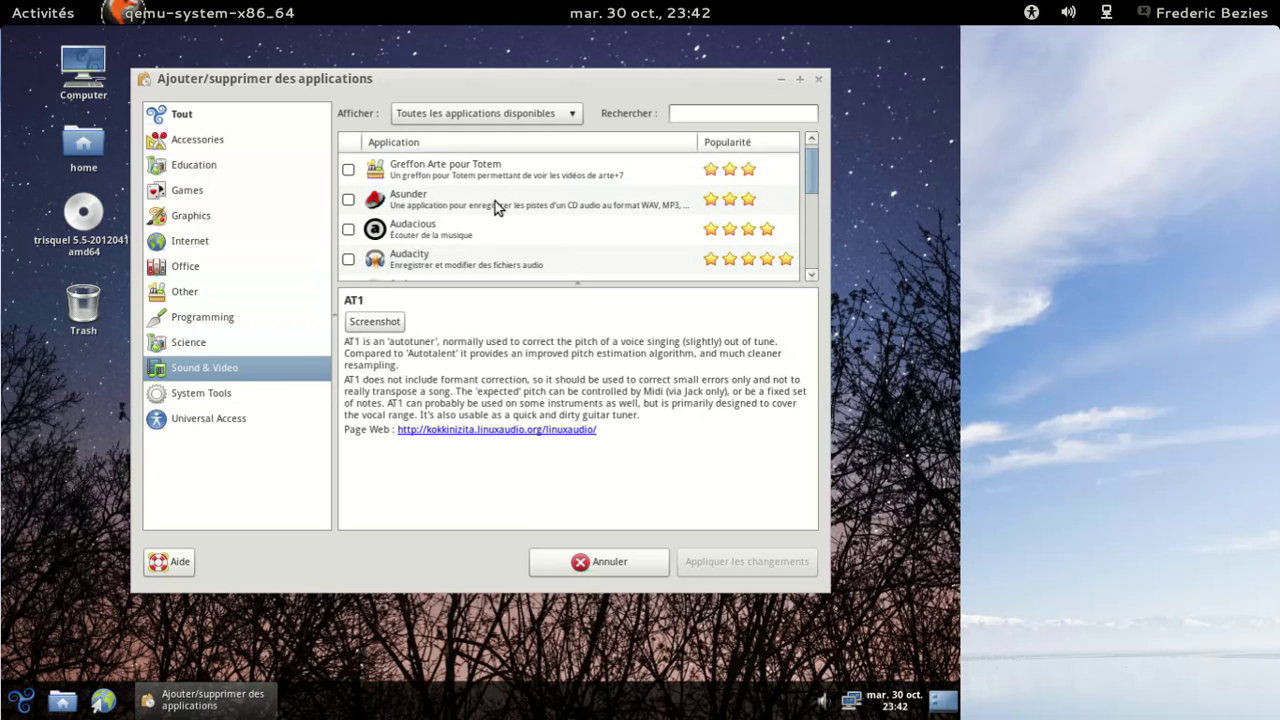
scroll(526, 180, "down", 5)
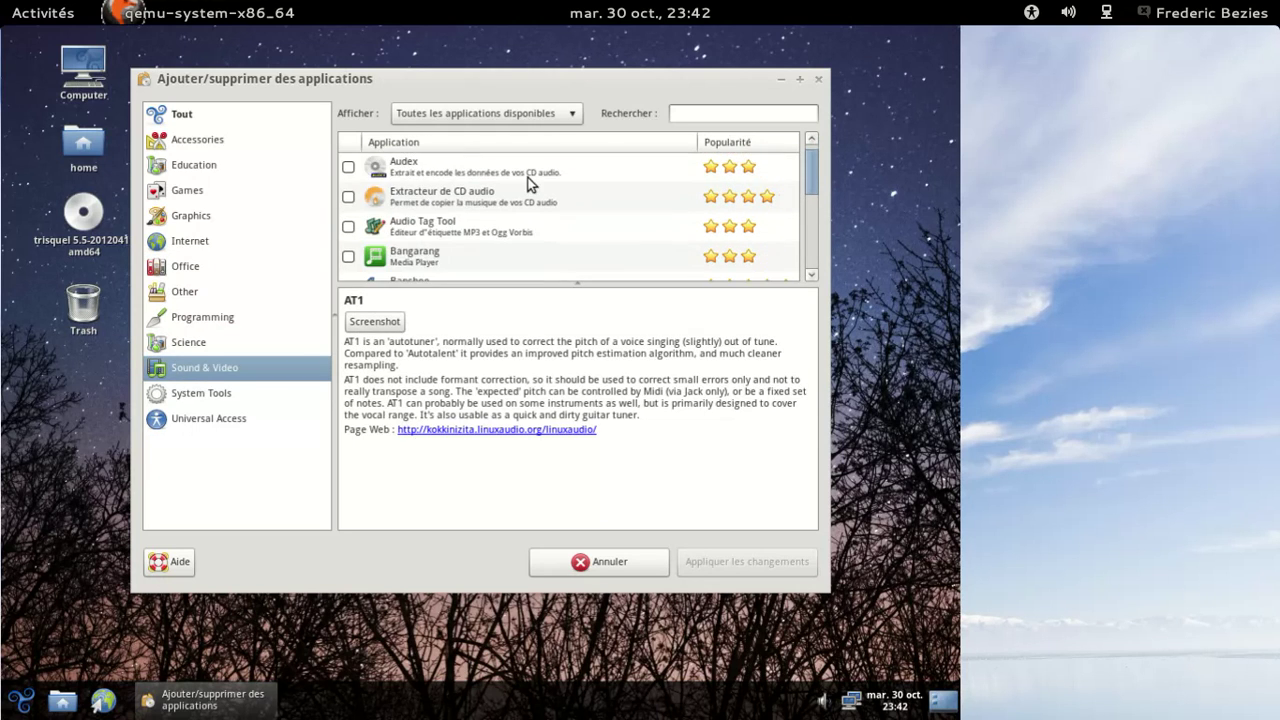
scroll(528, 180, "down", 3)
scroll(568, 215, "down", 4)
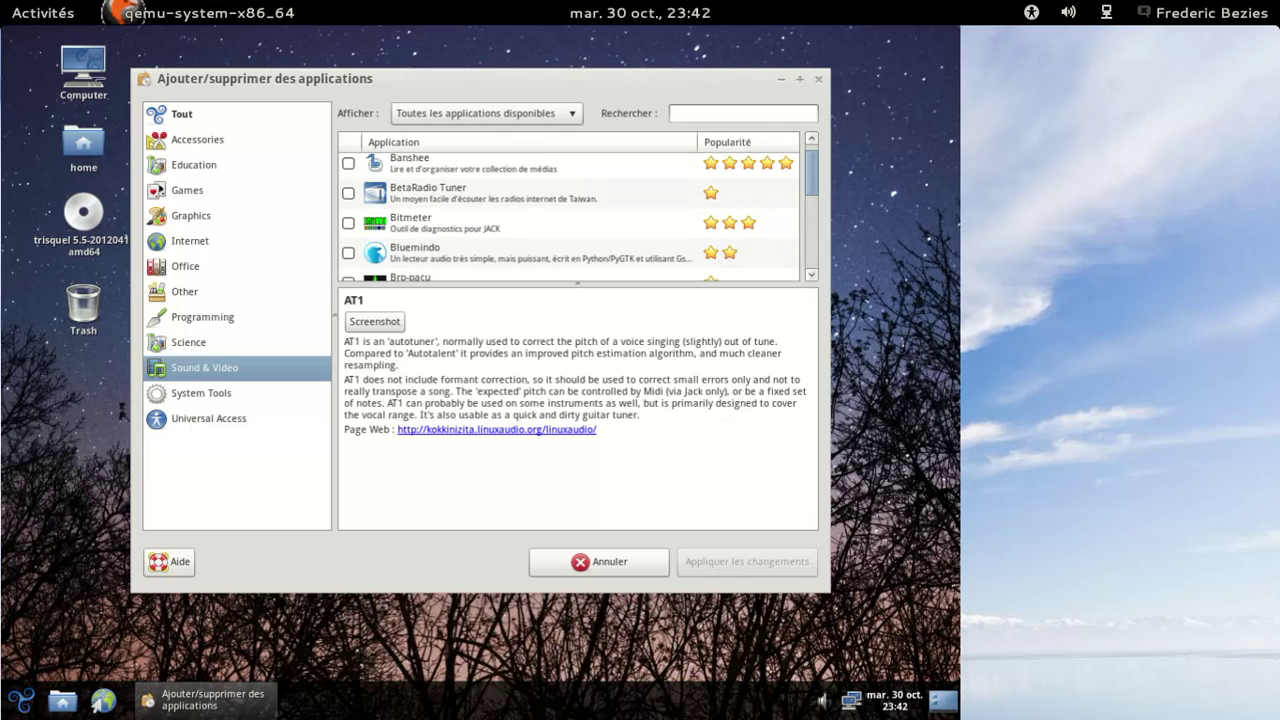
scroll(568, 215, "down", 8)
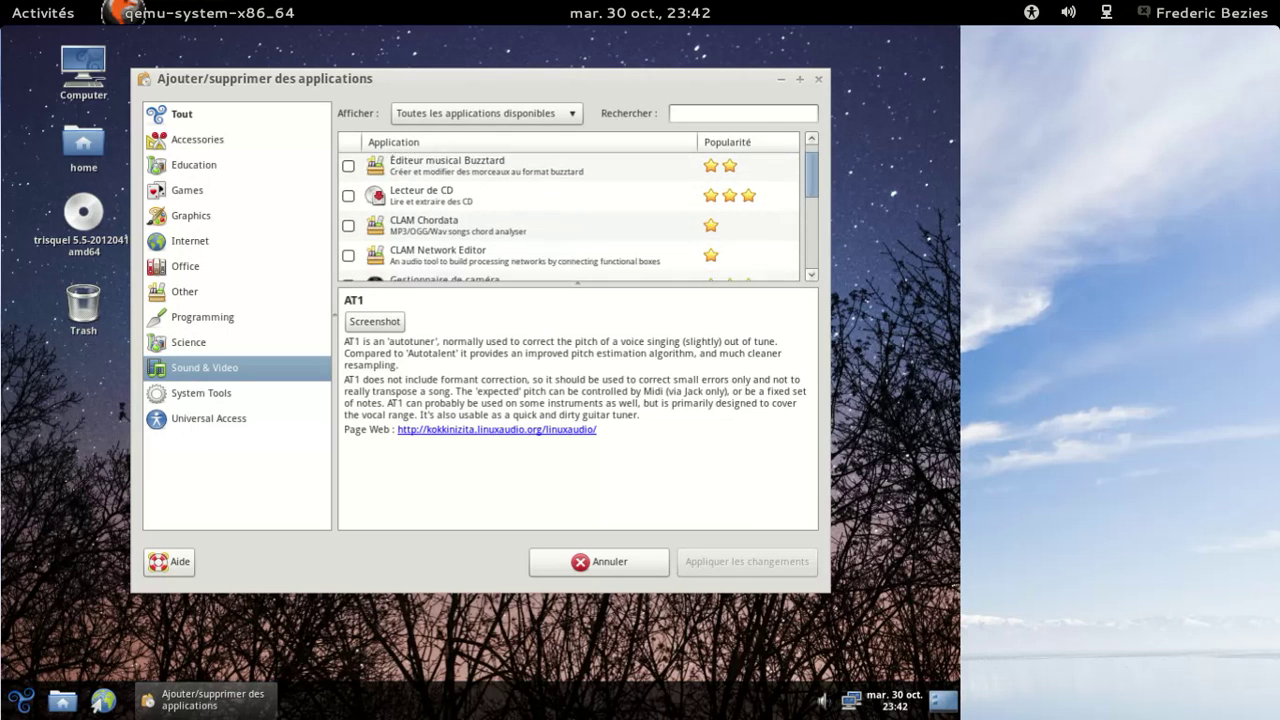
scroll(568, 215, "down", 3)
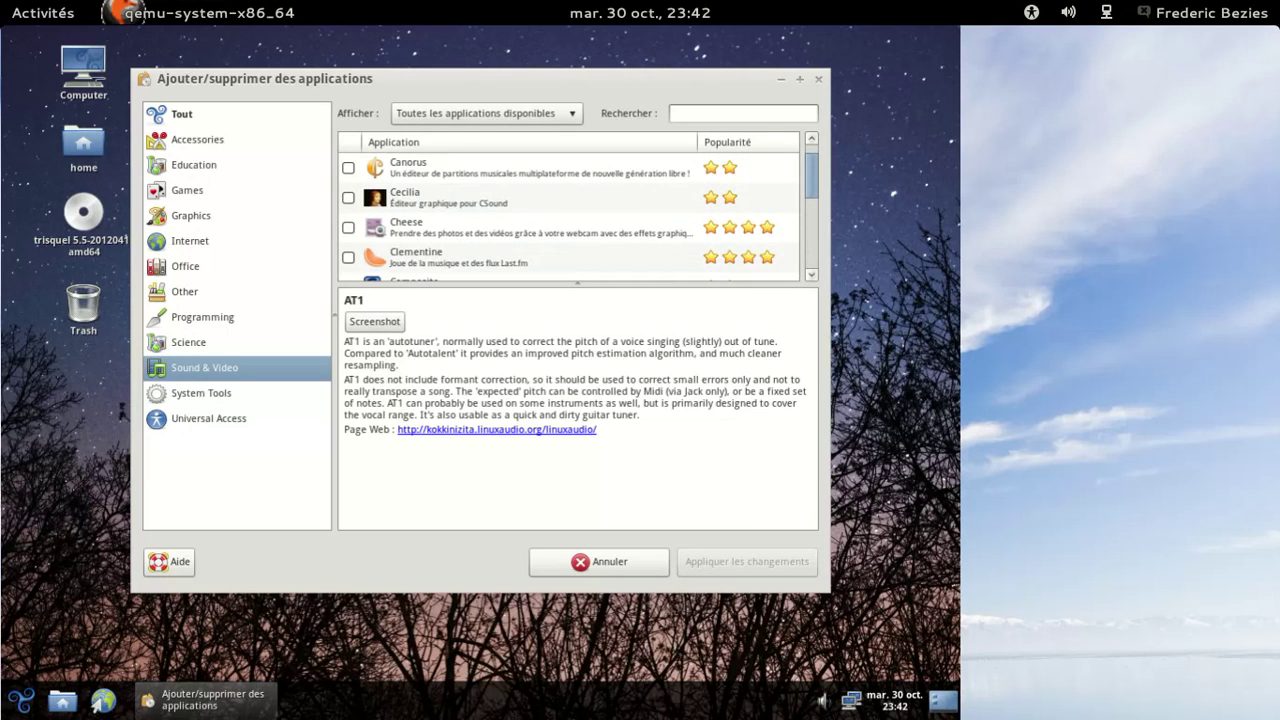
scroll(568, 215, "down", 3)
scroll(577, 281, "down", 2)
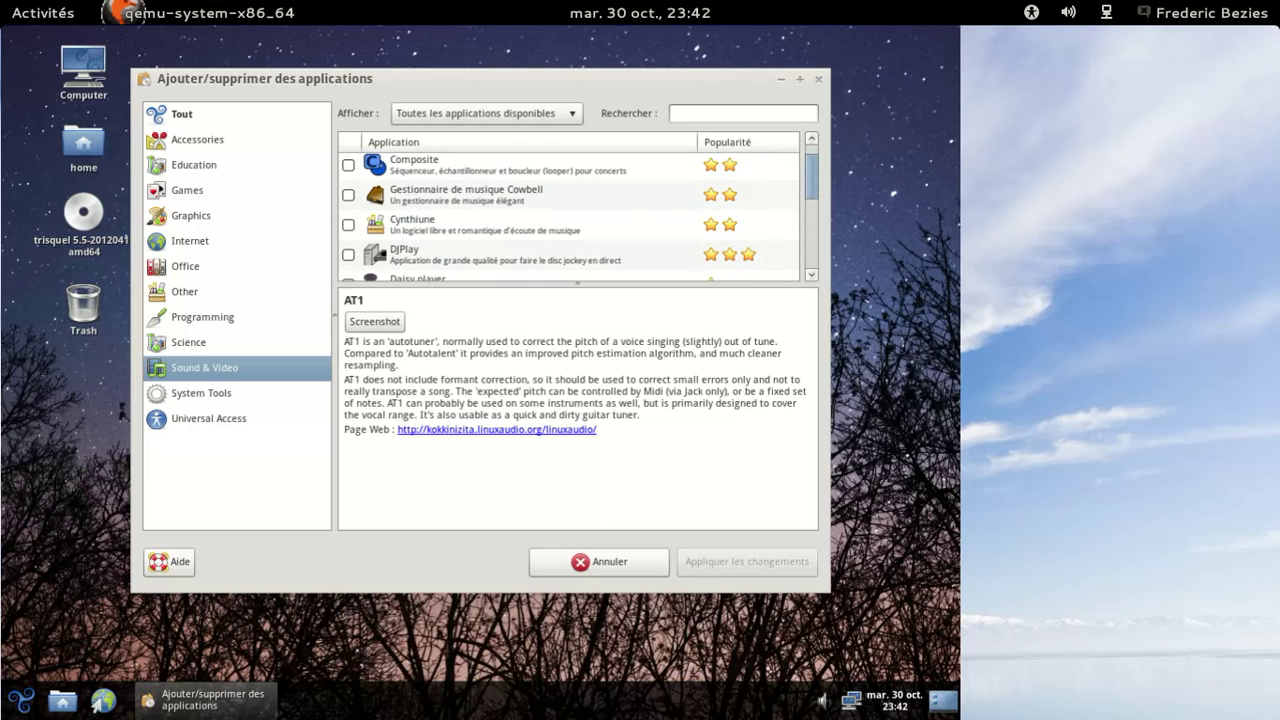
Show the description and screenshot of the Cowbell music manager and look through more of the Sound & Video applications.
left_click(505, 200)
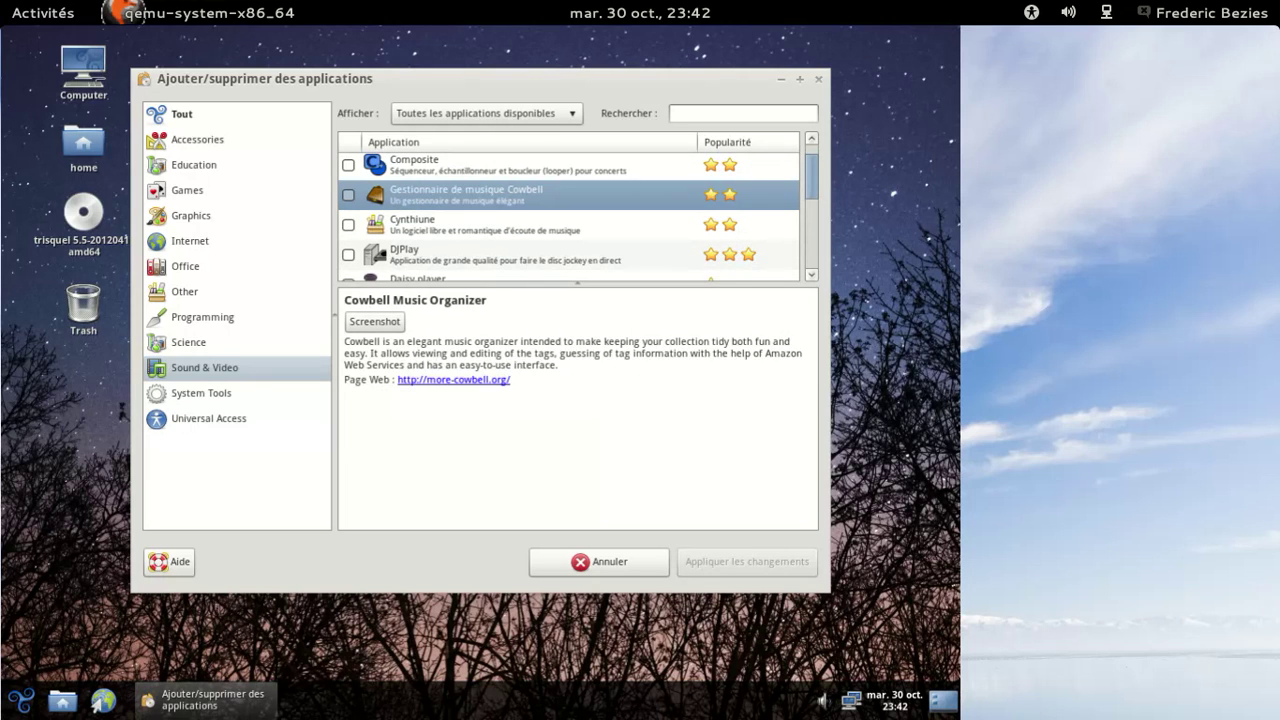
left_click(390, 322)
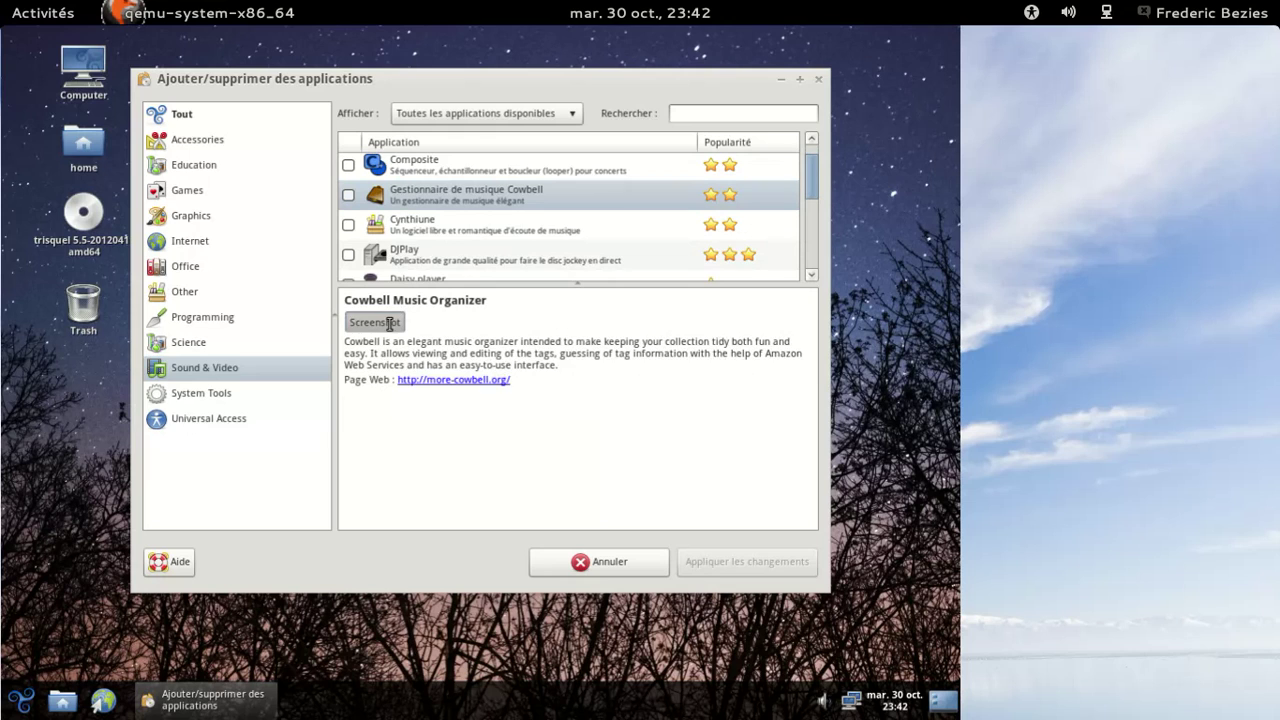
scroll(560, 215, "down", 4)
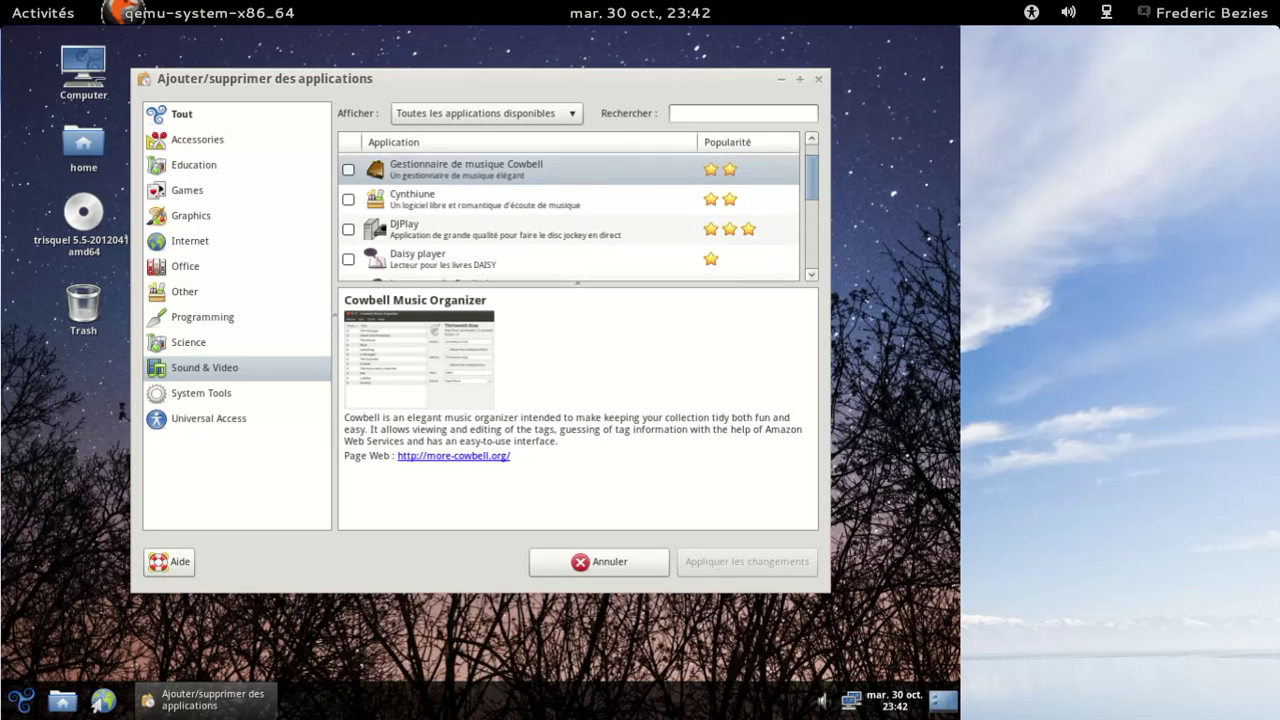
scroll(560, 215, "down", 5)
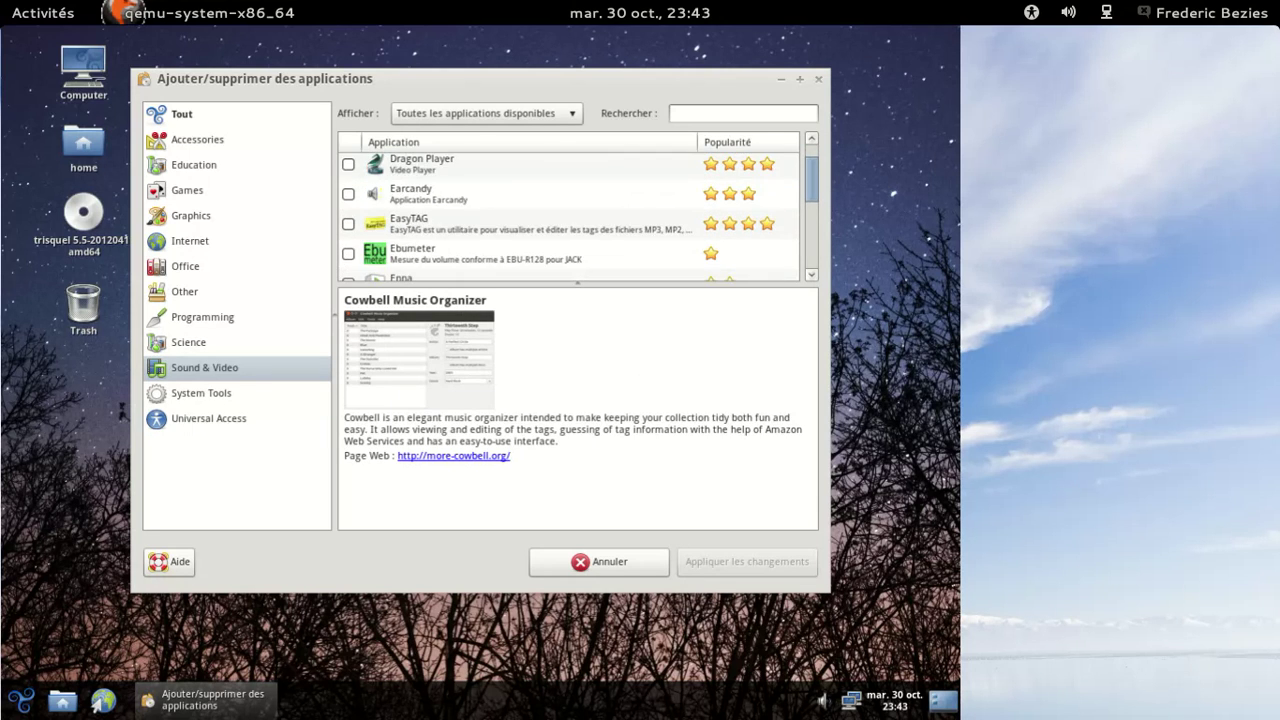
scroll(560, 215, "down", 5)
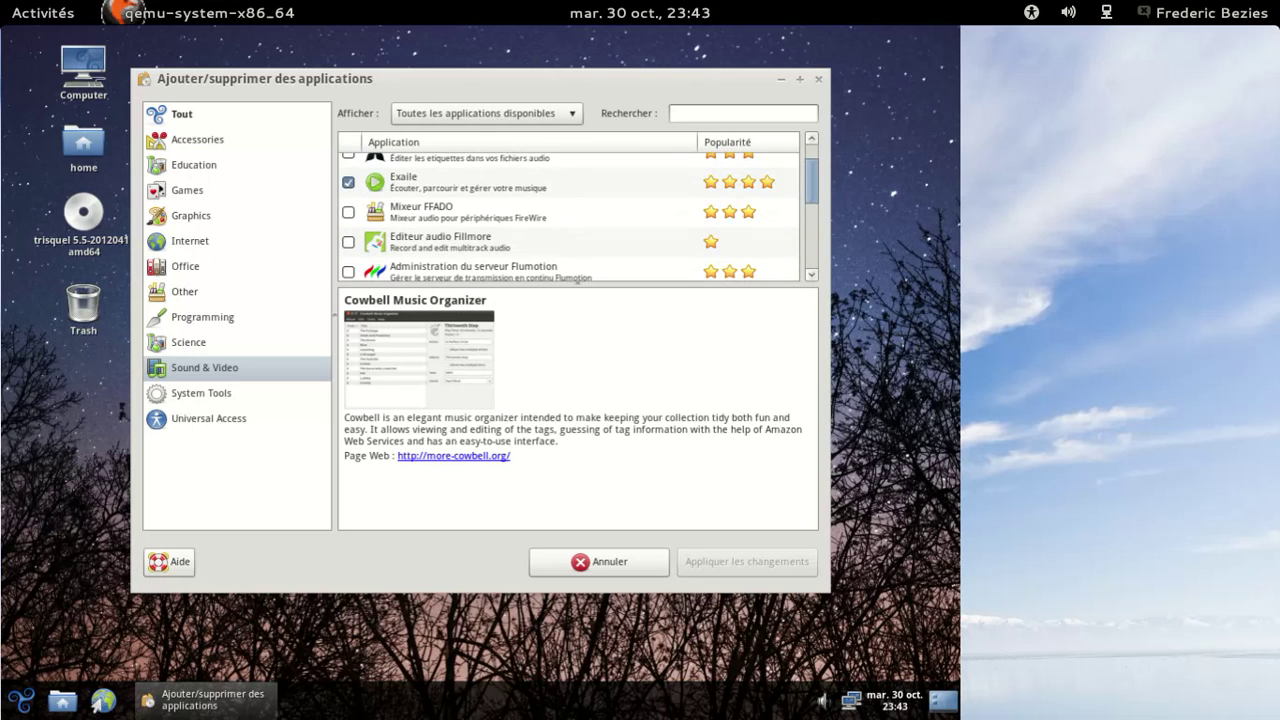
scroll(578, 282, "down", 5)
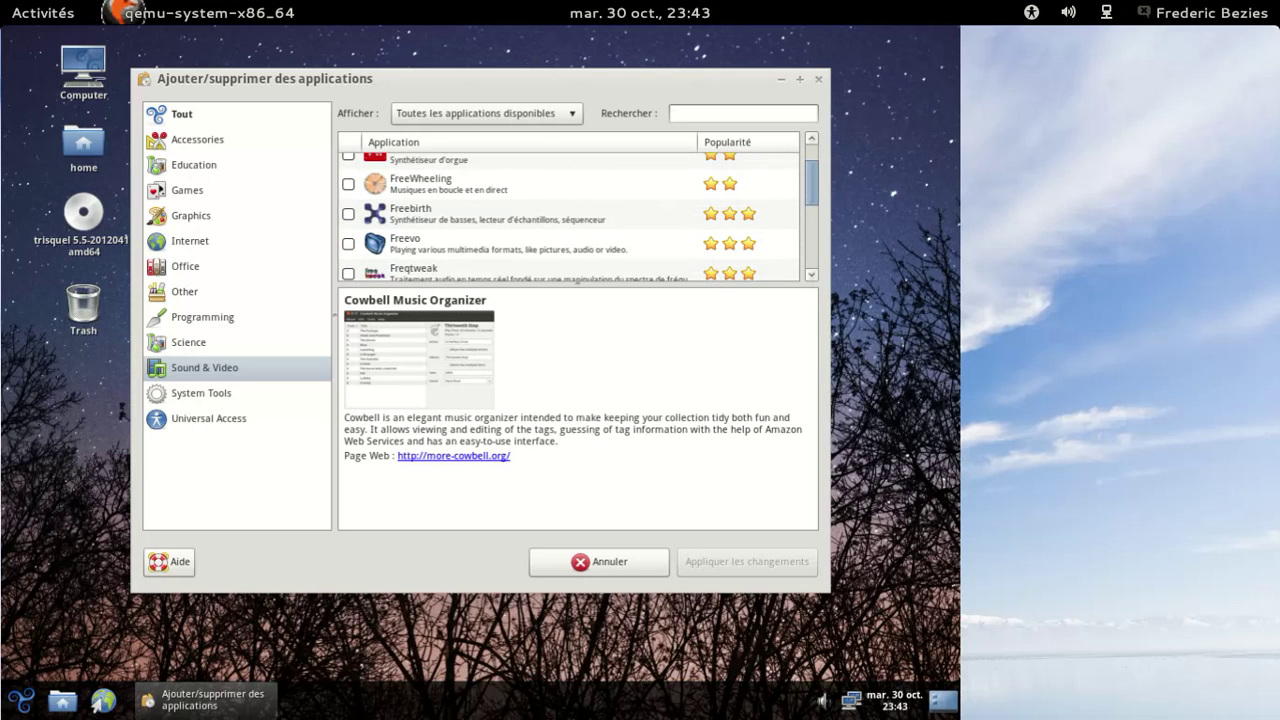
scroll(568, 215, "down", 5)
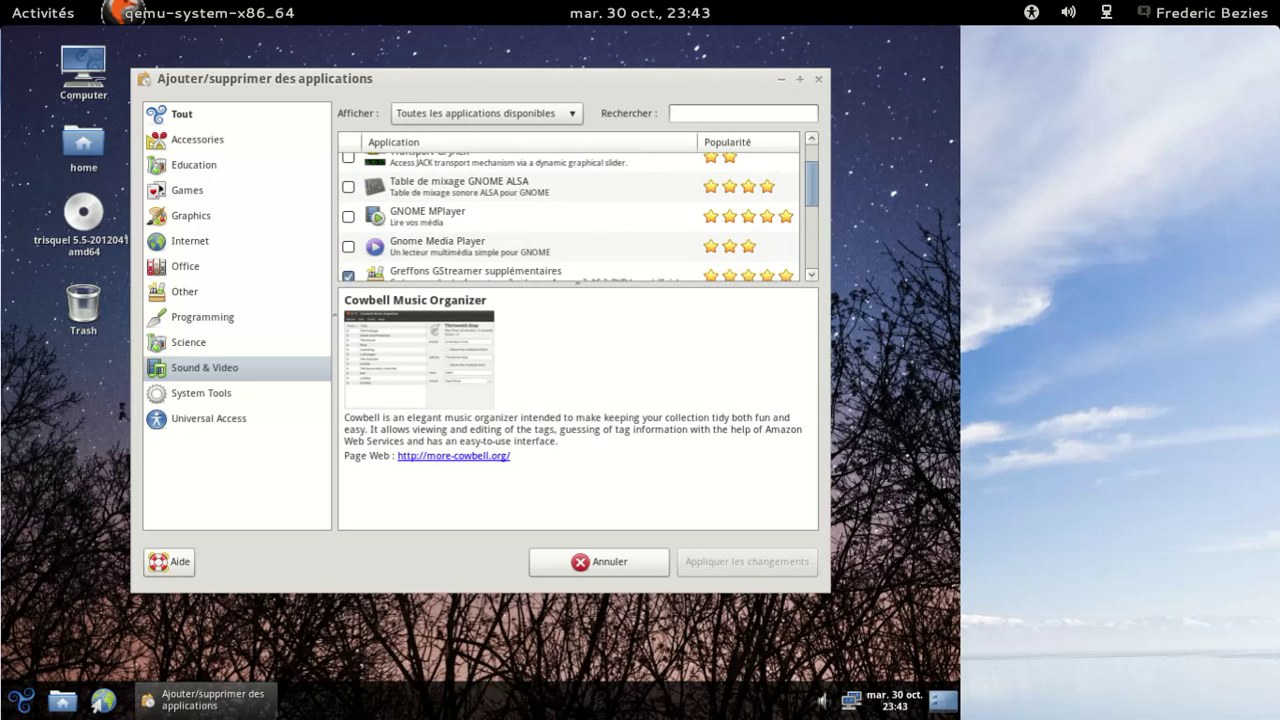
Examine the applications available in the System Tools category, from the APT key manager down to Kickstart.
left_click(198, 395)
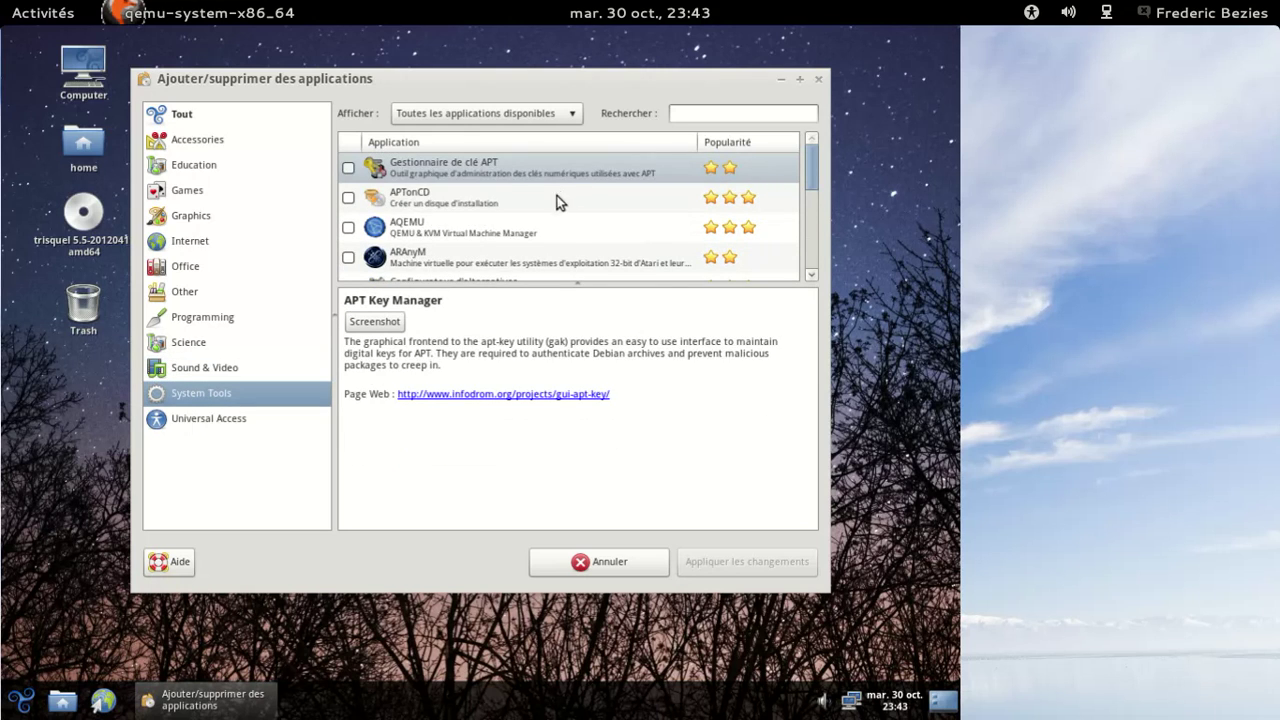
scroll(573, 179, "down", 1)
scroll(573, 184, "down", 3)
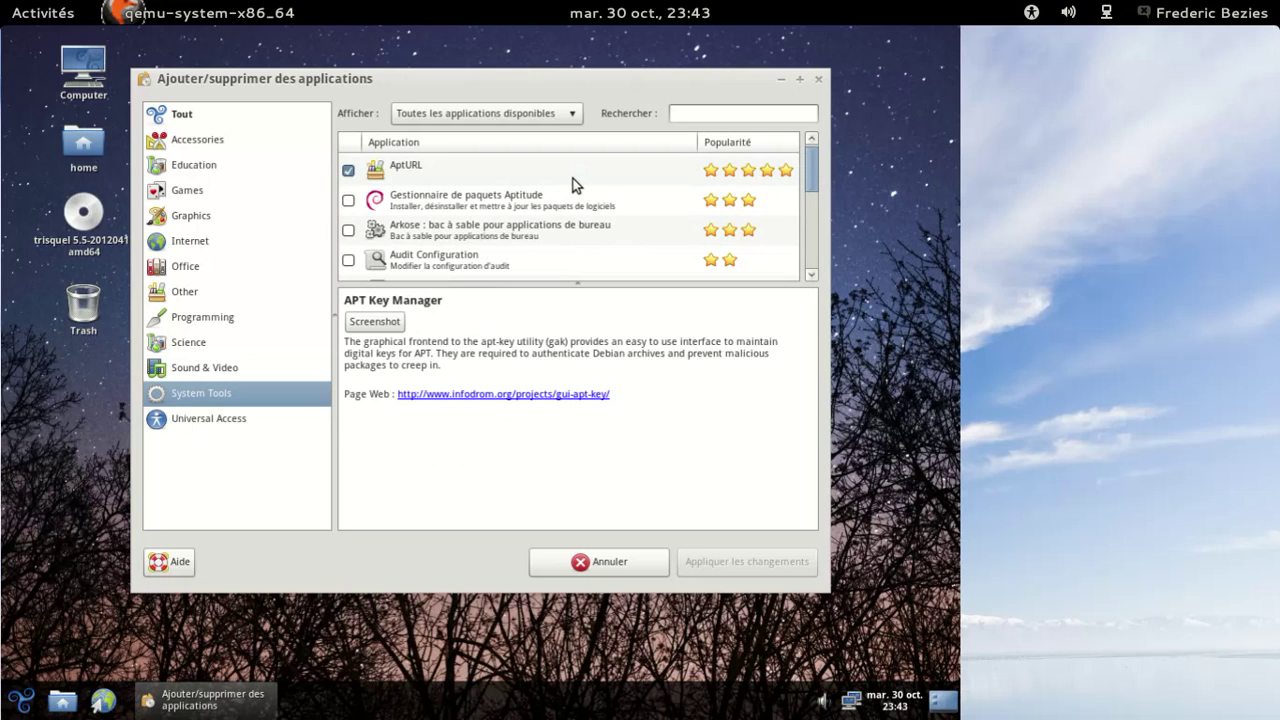
scroll(575, 184, "down", 5)
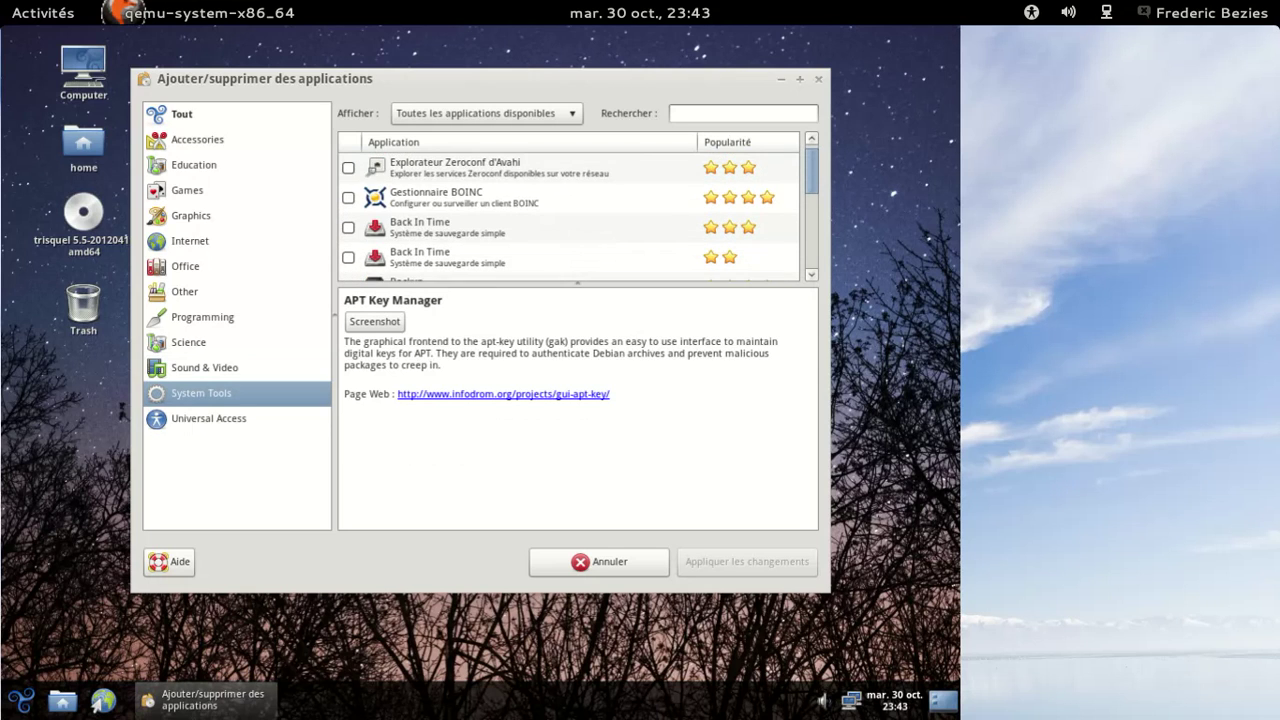
scroll(575, 200, "down", 3)
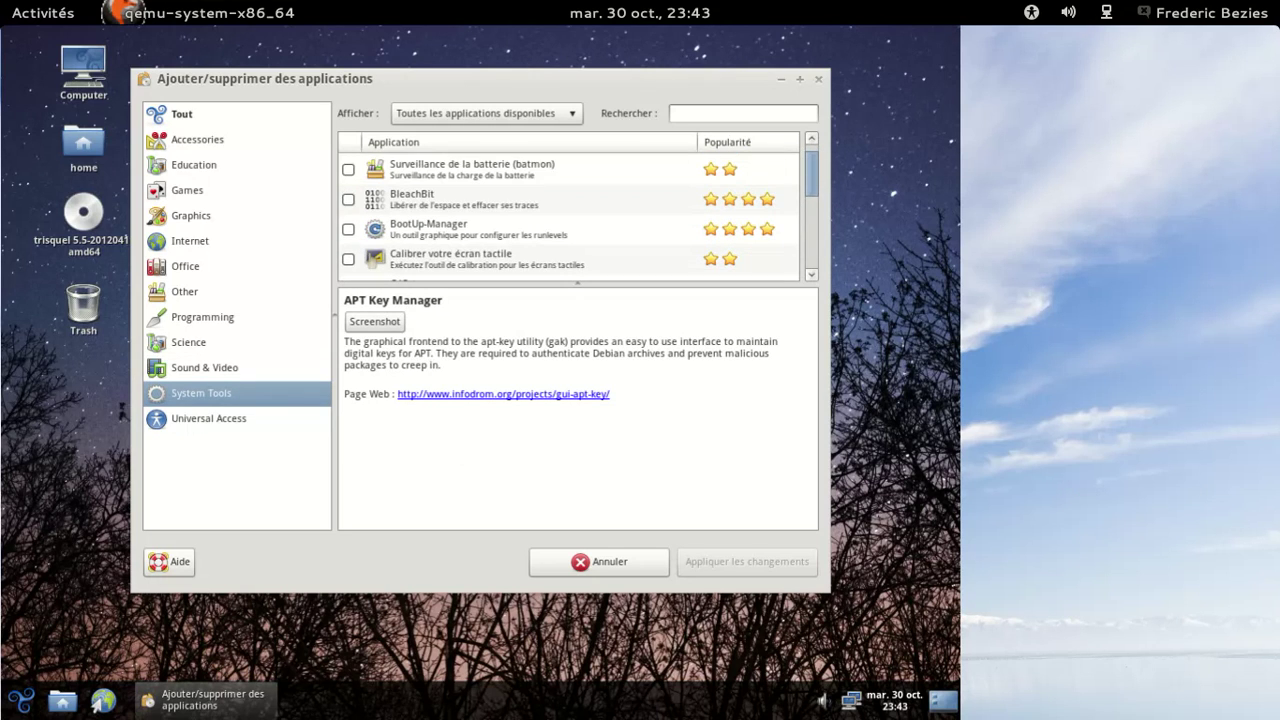
scroll(575, 210, "down", 2)
scroll(575, 210, "down", 5)
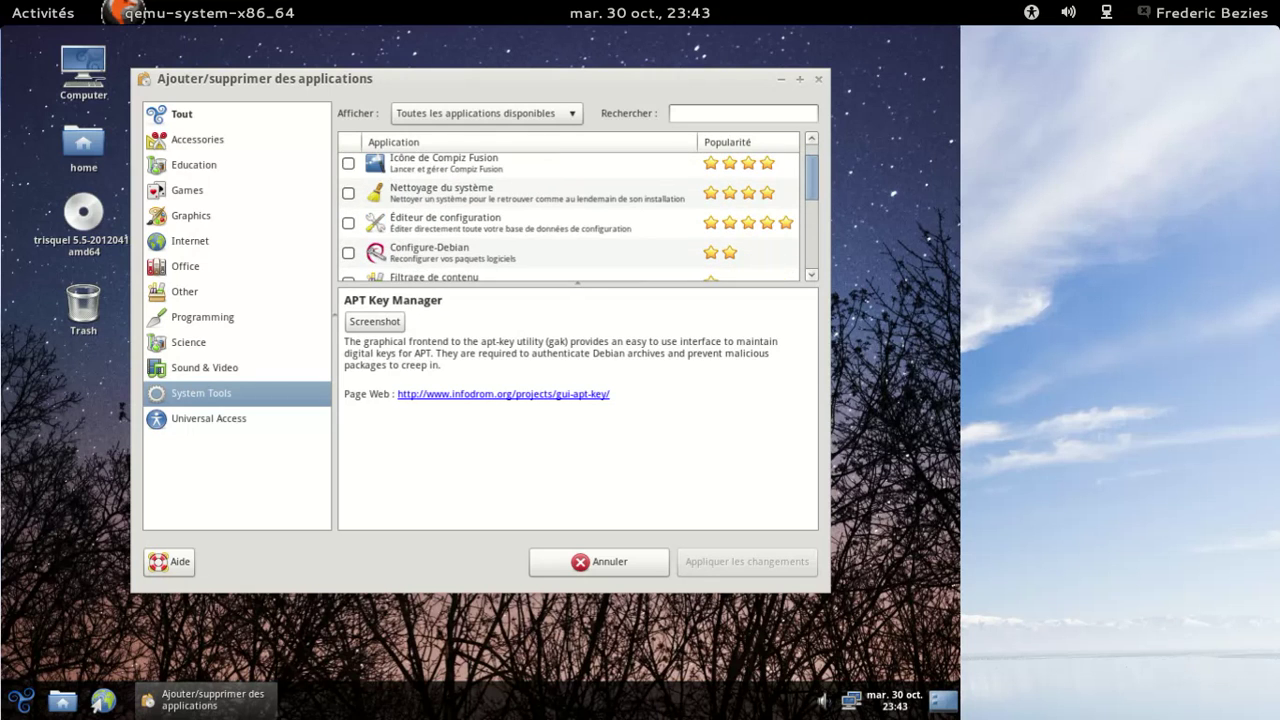
scroll(575, 210, "down", 7)
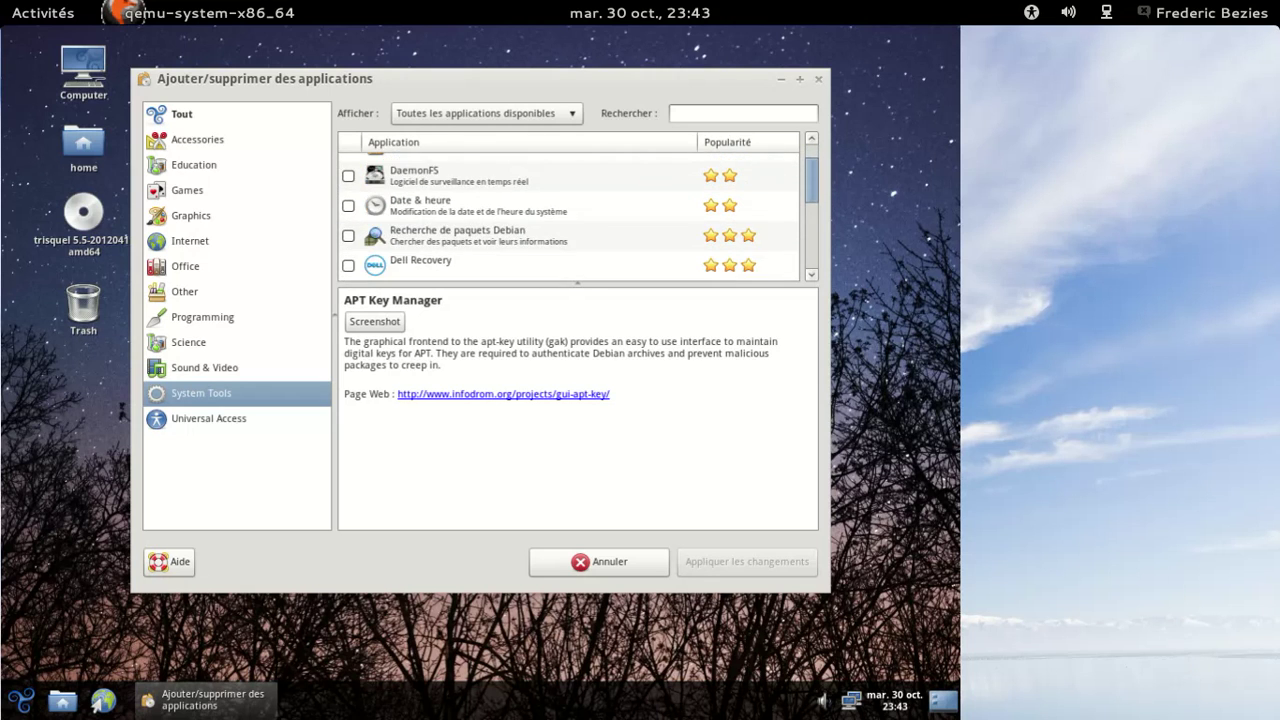
scroll(575, 210, "down", 8)
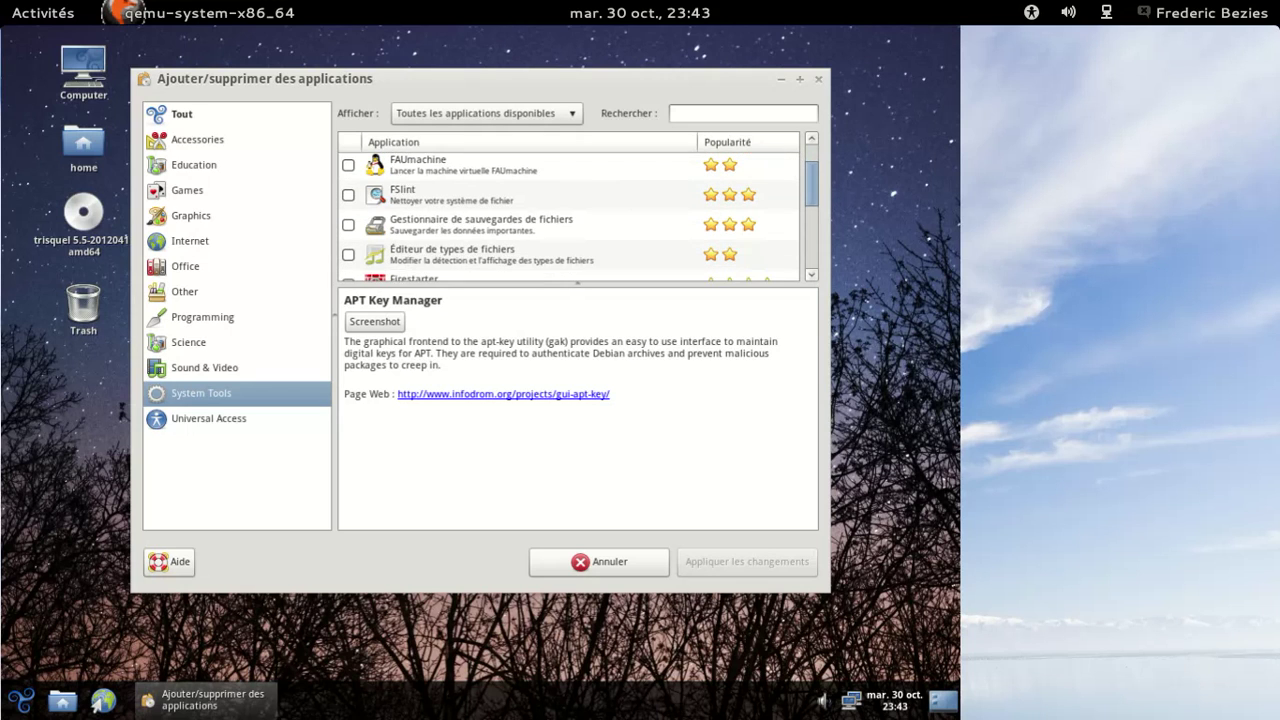
scroll(575, 210, "down", 6)
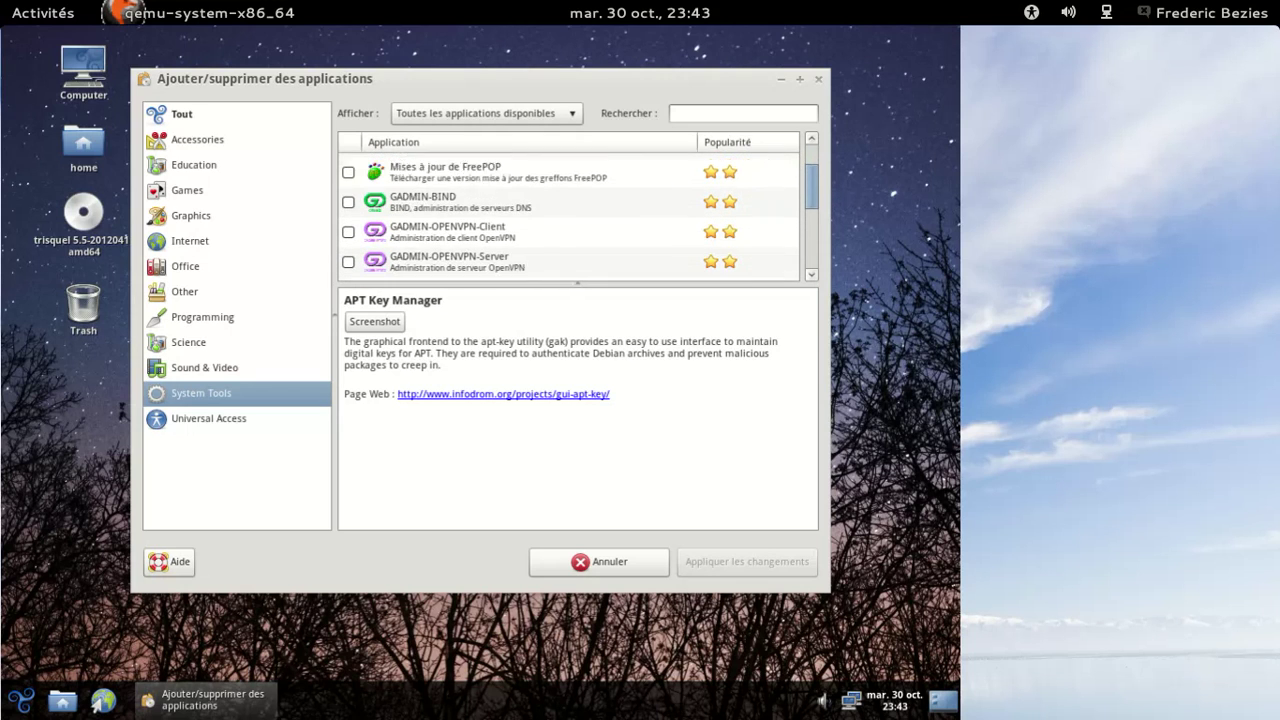
scroll(575, 210, "down", 6)
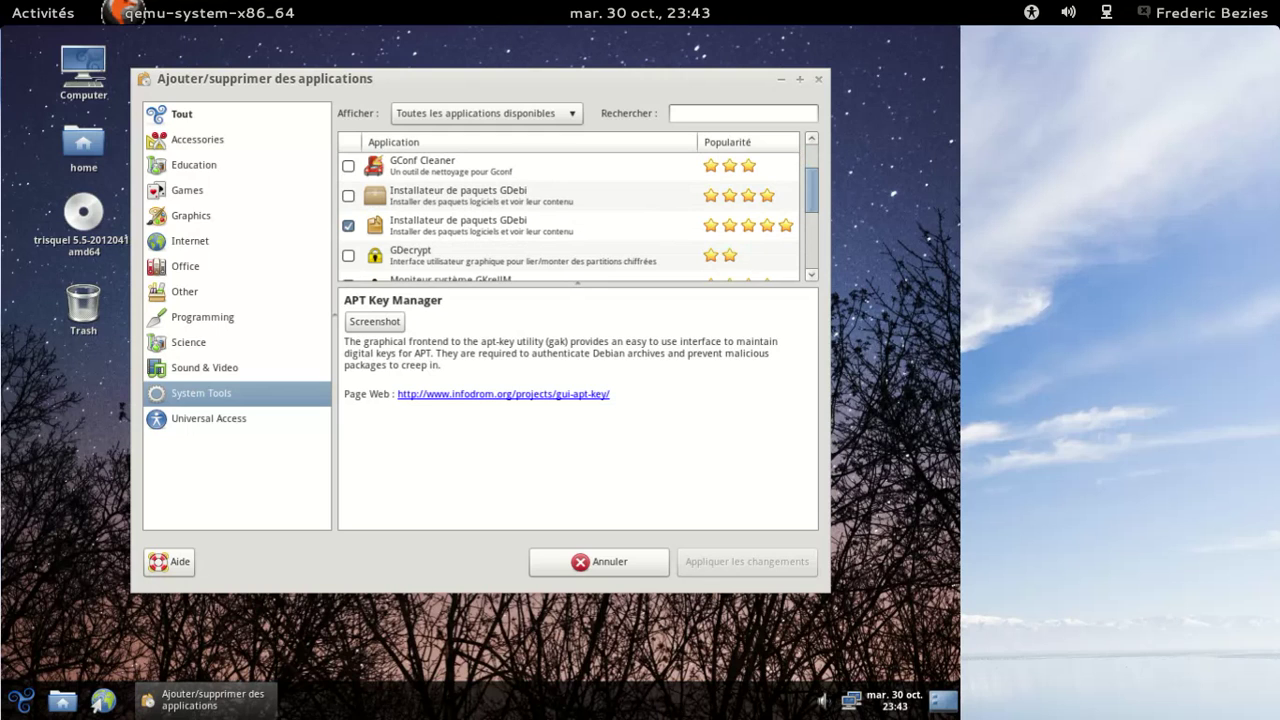
scroll(575, 210, "down", 5)
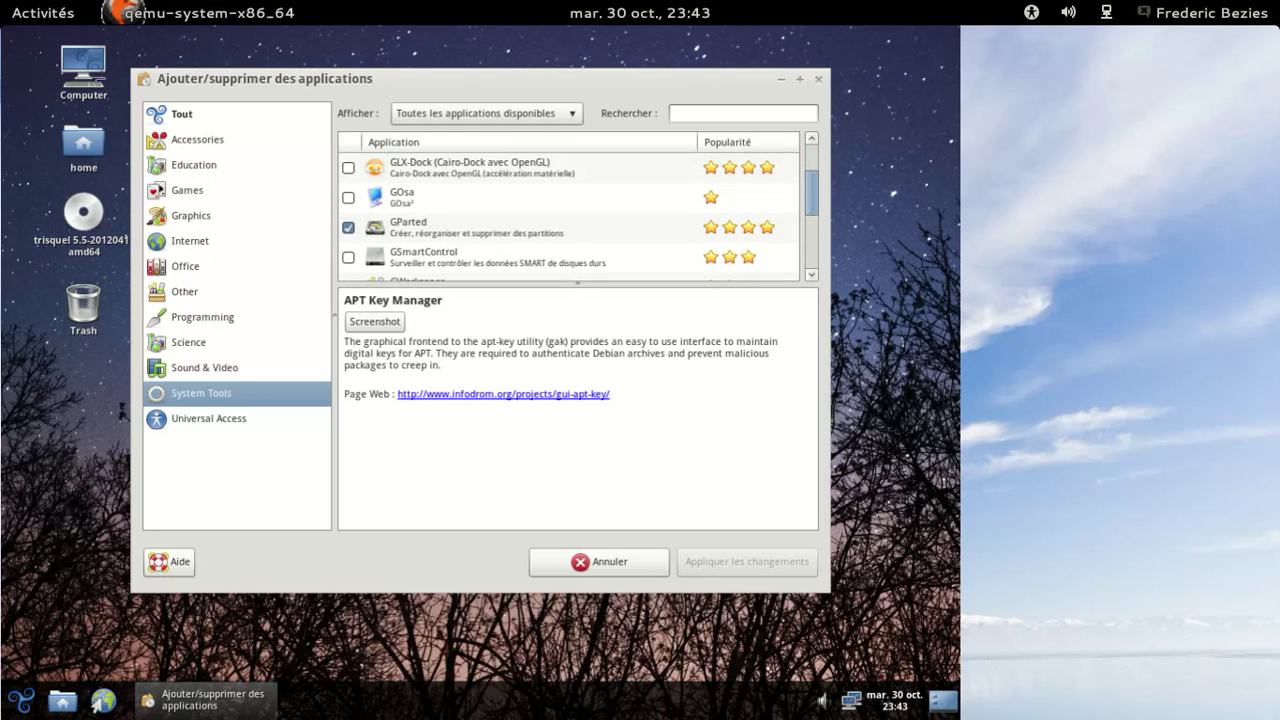
scroll(578, 283, "down", 2)
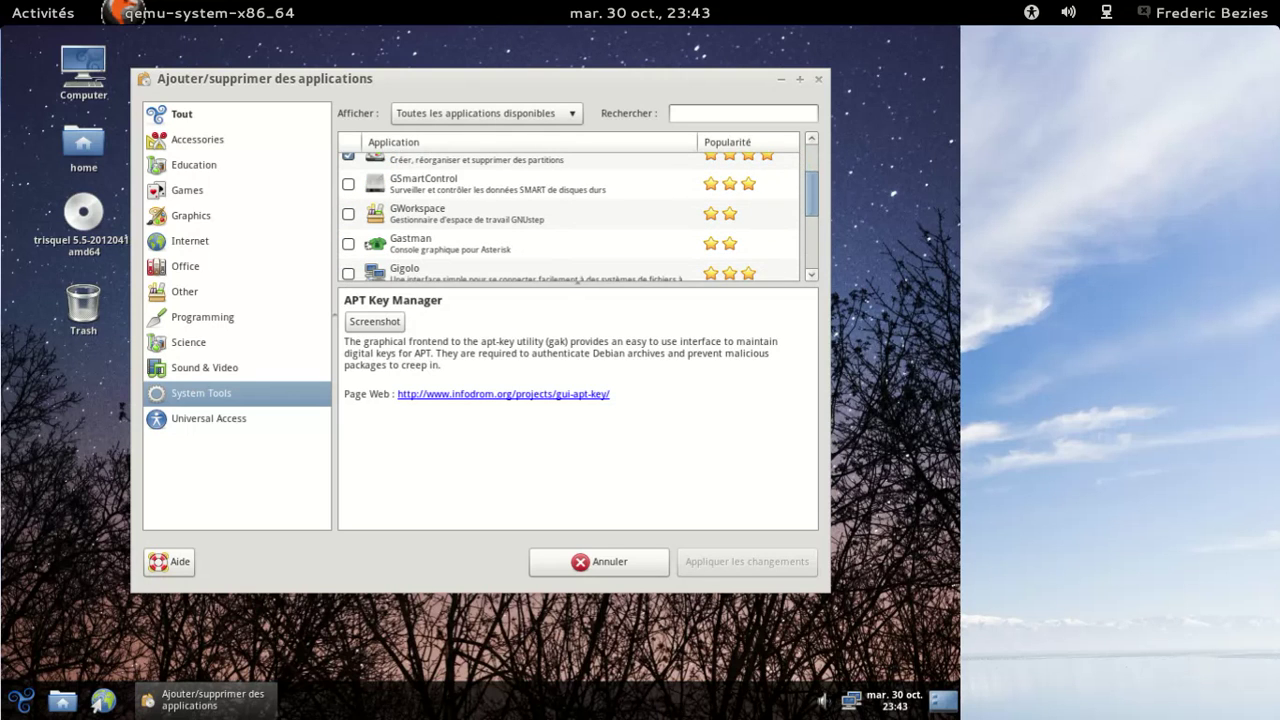
scroll(578, 281, "down", 5)
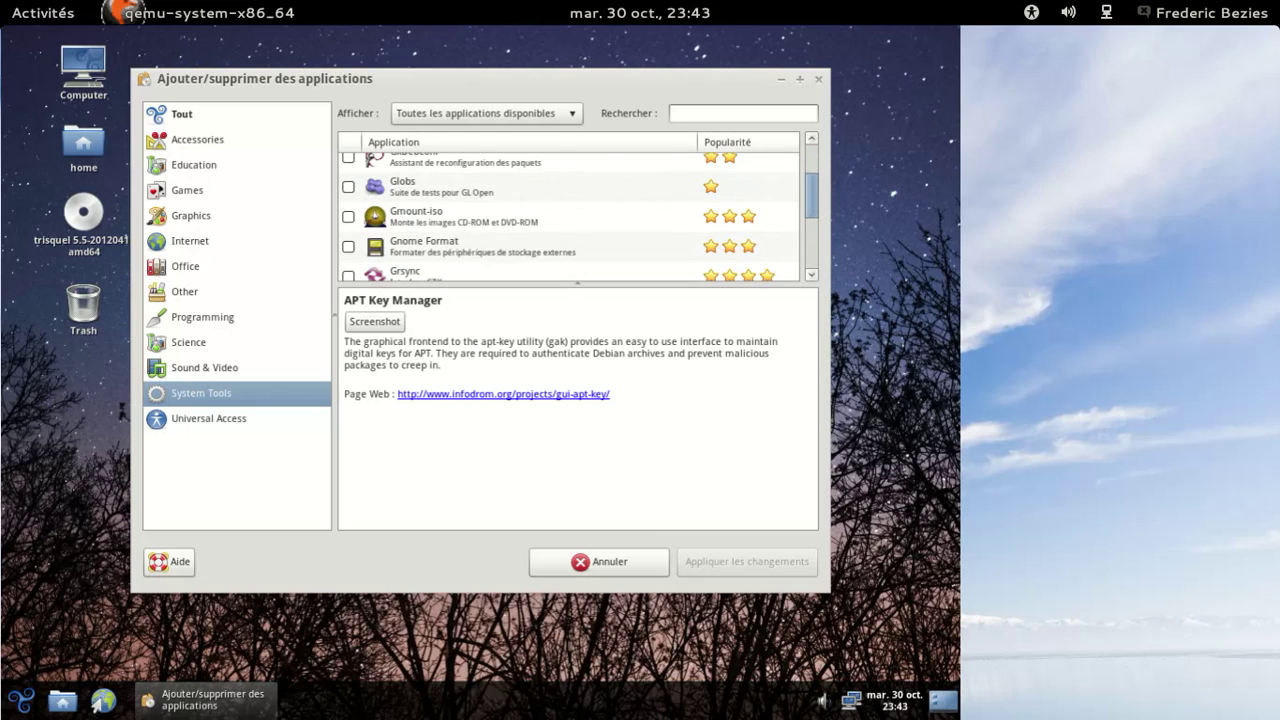
scroll(578, 281, "down", 12)
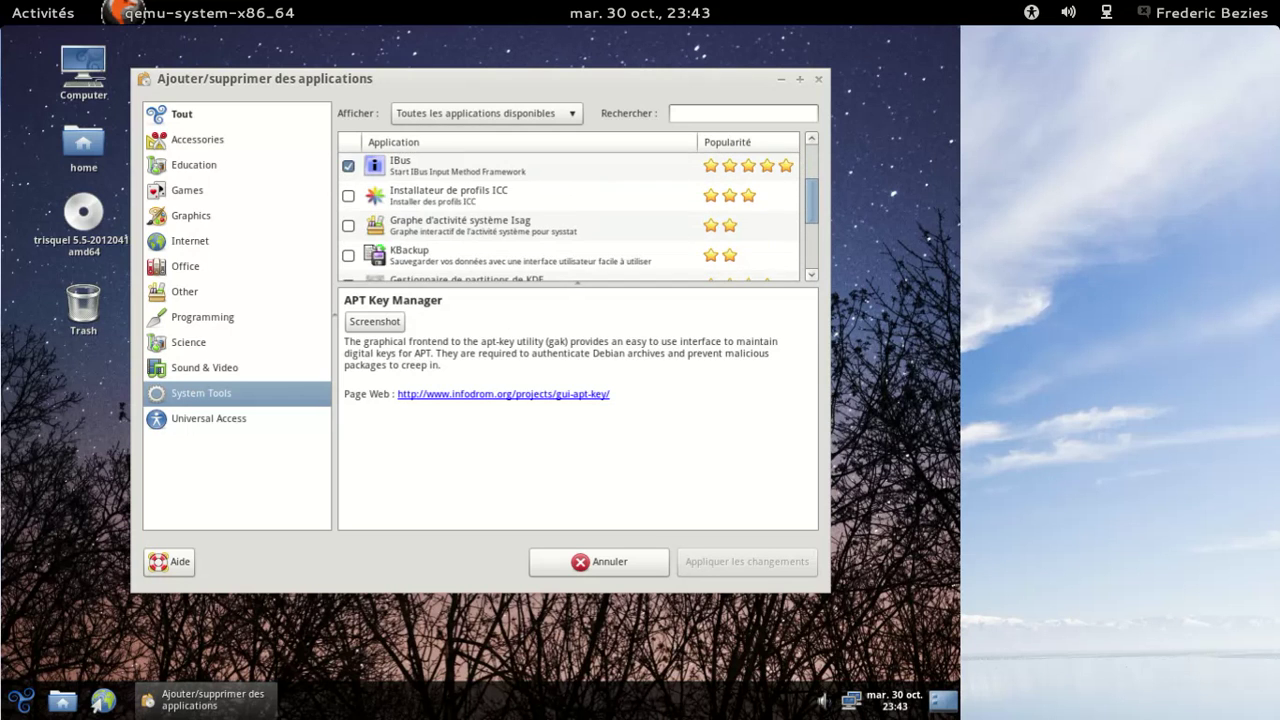
scroll(578, 281, "down", 6)
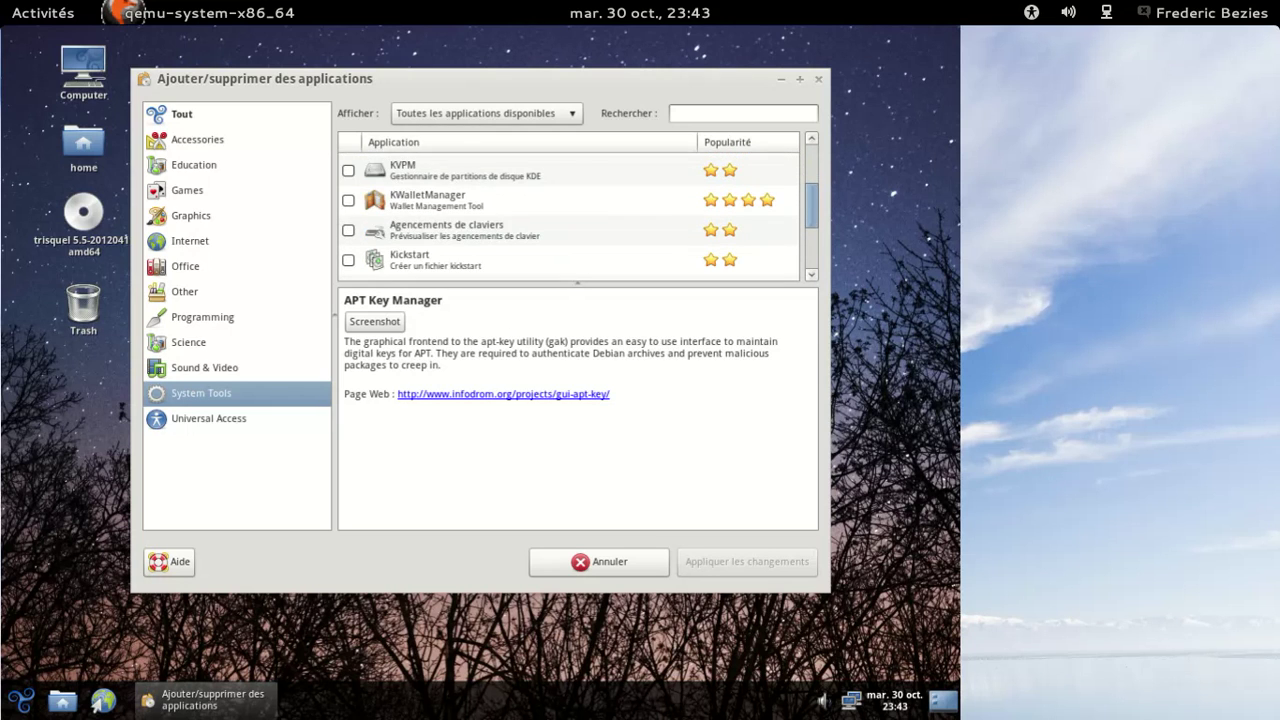
Mark the Nanny parental control application (Contrôle parental) for installation and apply the change, authorising it with the administrator password.
scroll(578, 215, "down", 12)
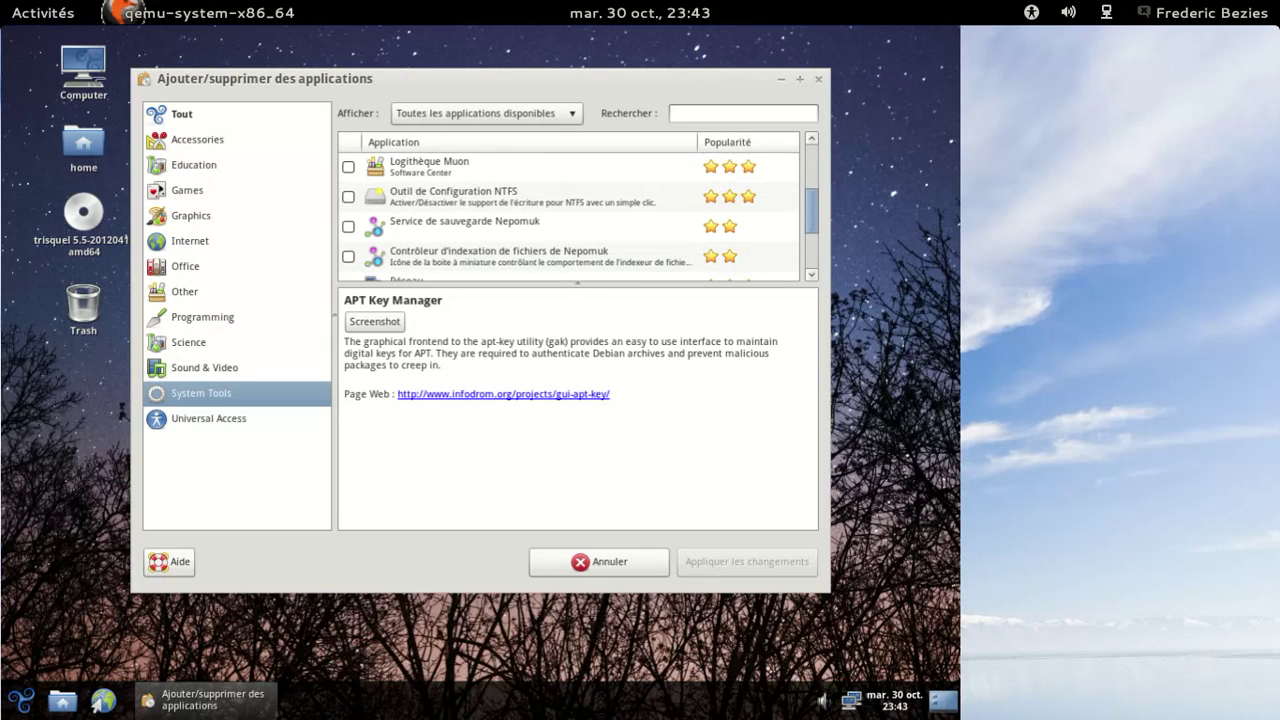
scroll(570, 215, "down", 12)
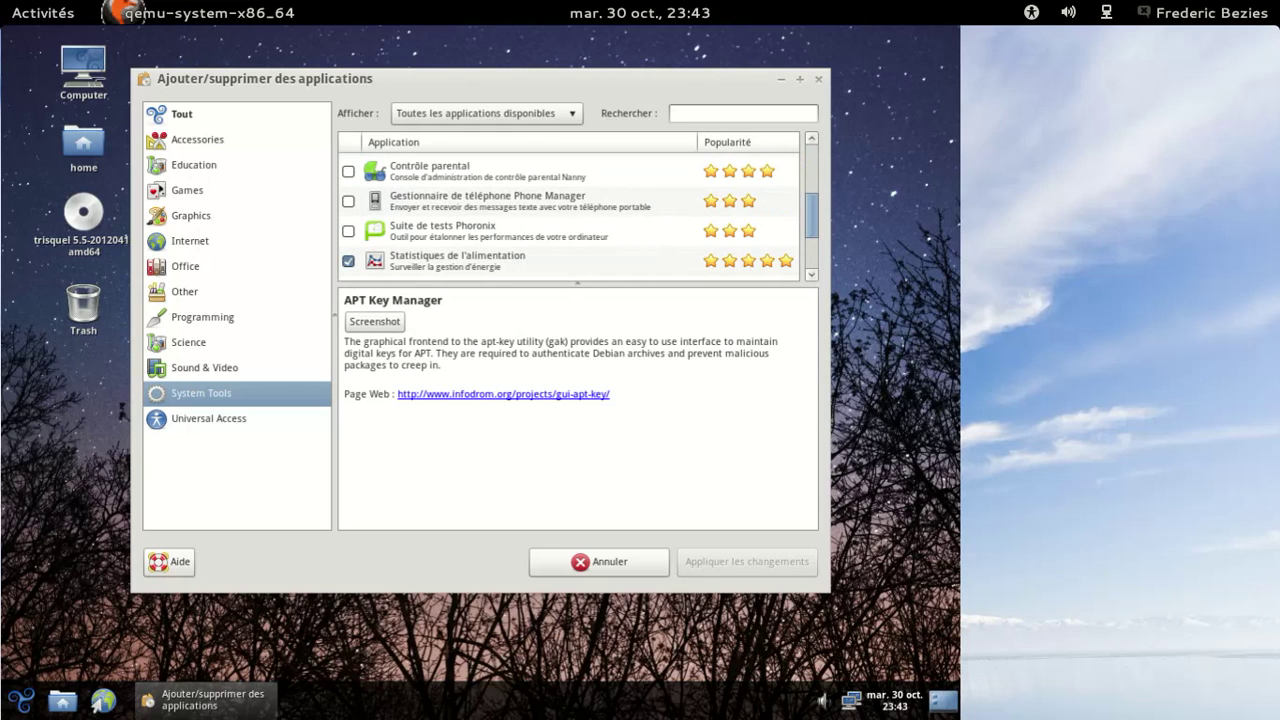
left_click(348, 171)
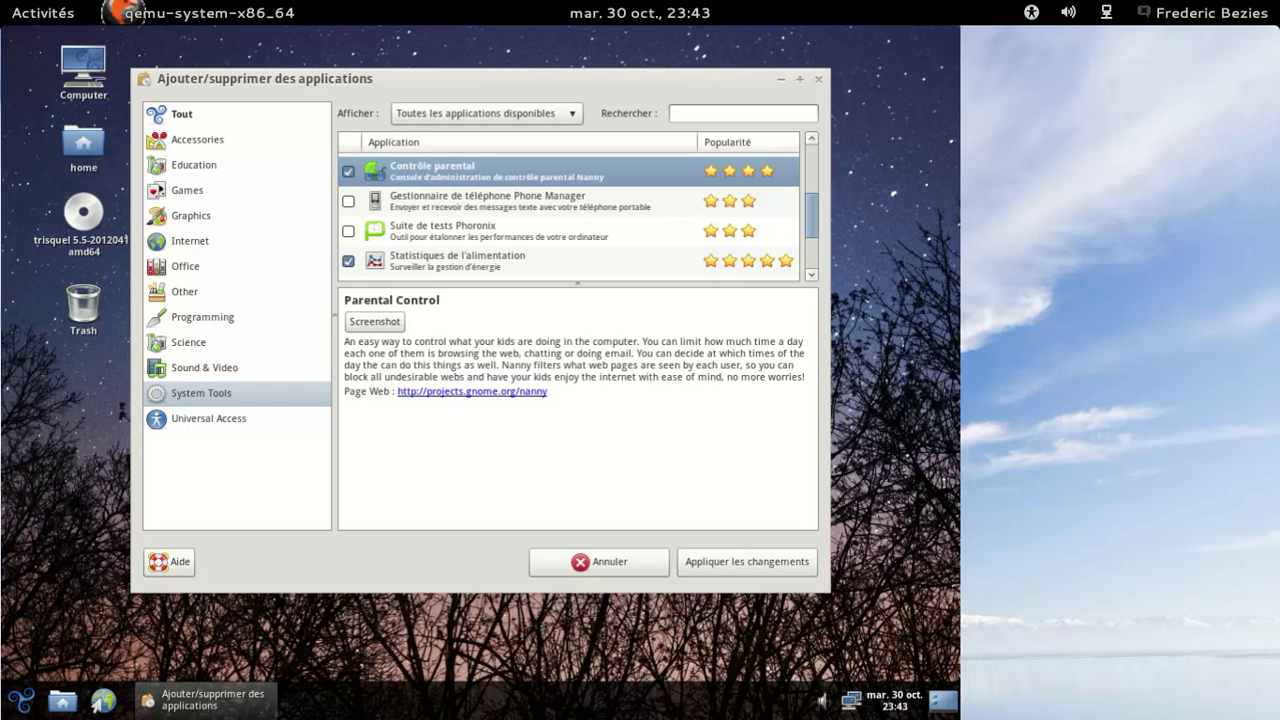
left_click(730, 565)
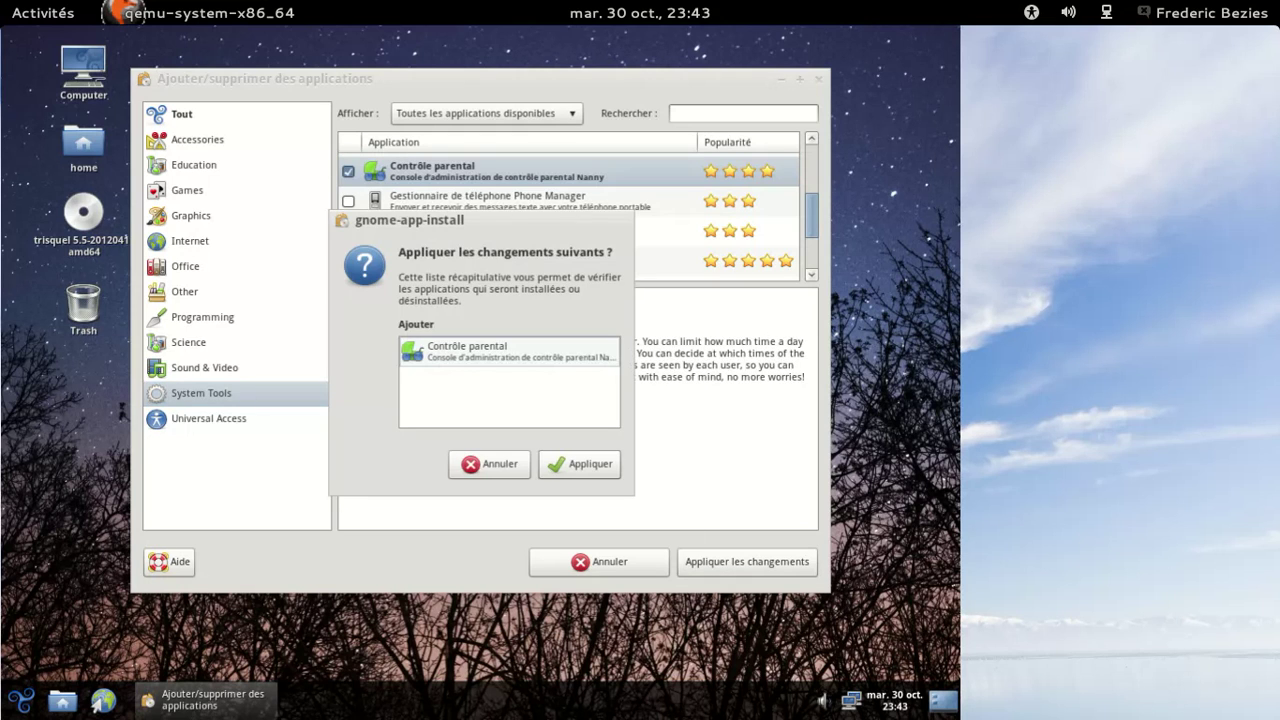
left_click(578, 466)
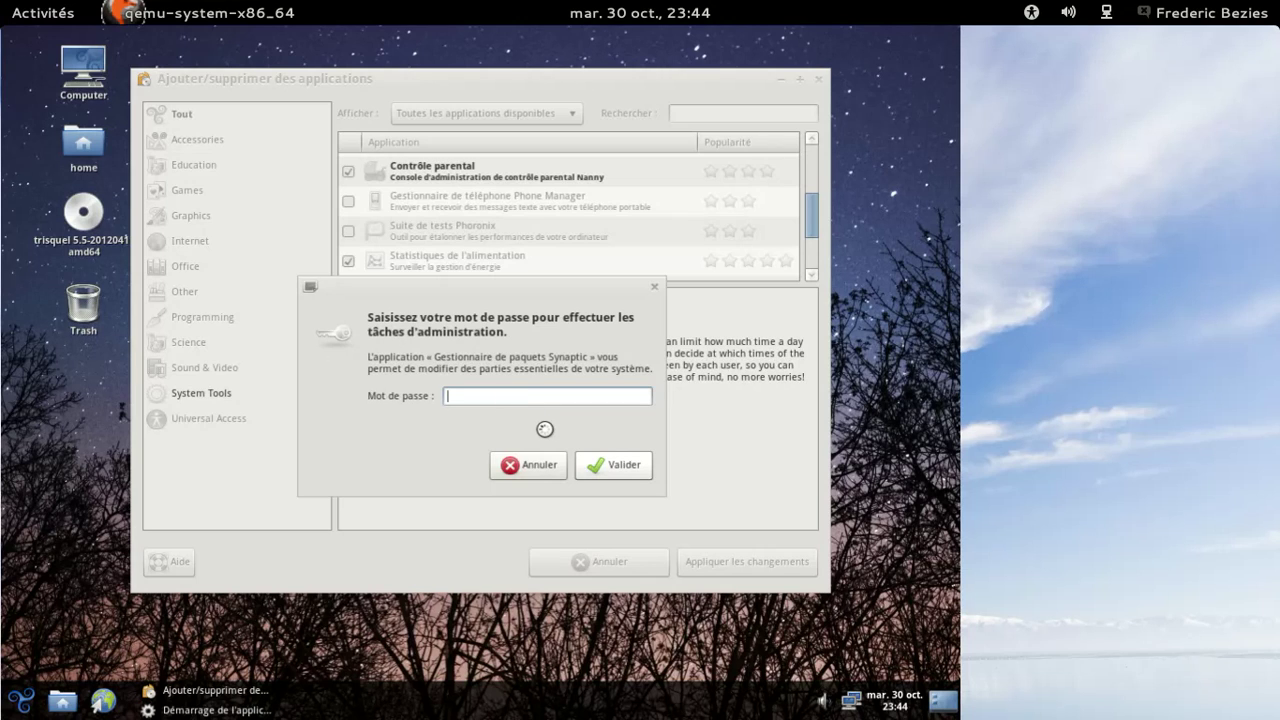
key("Escape")
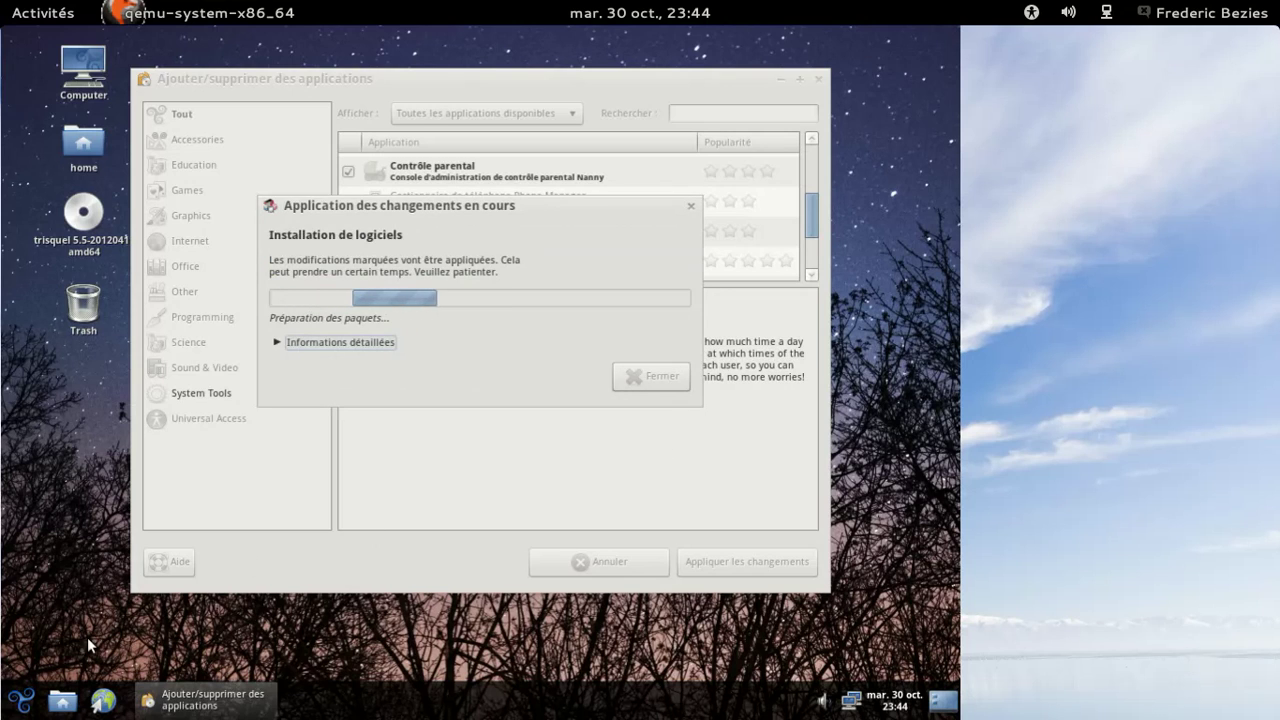
Open the system settings and look over the tools in the Personal and System sections during the installation.
left_click(24, 697)
mouse_move(60, 532)
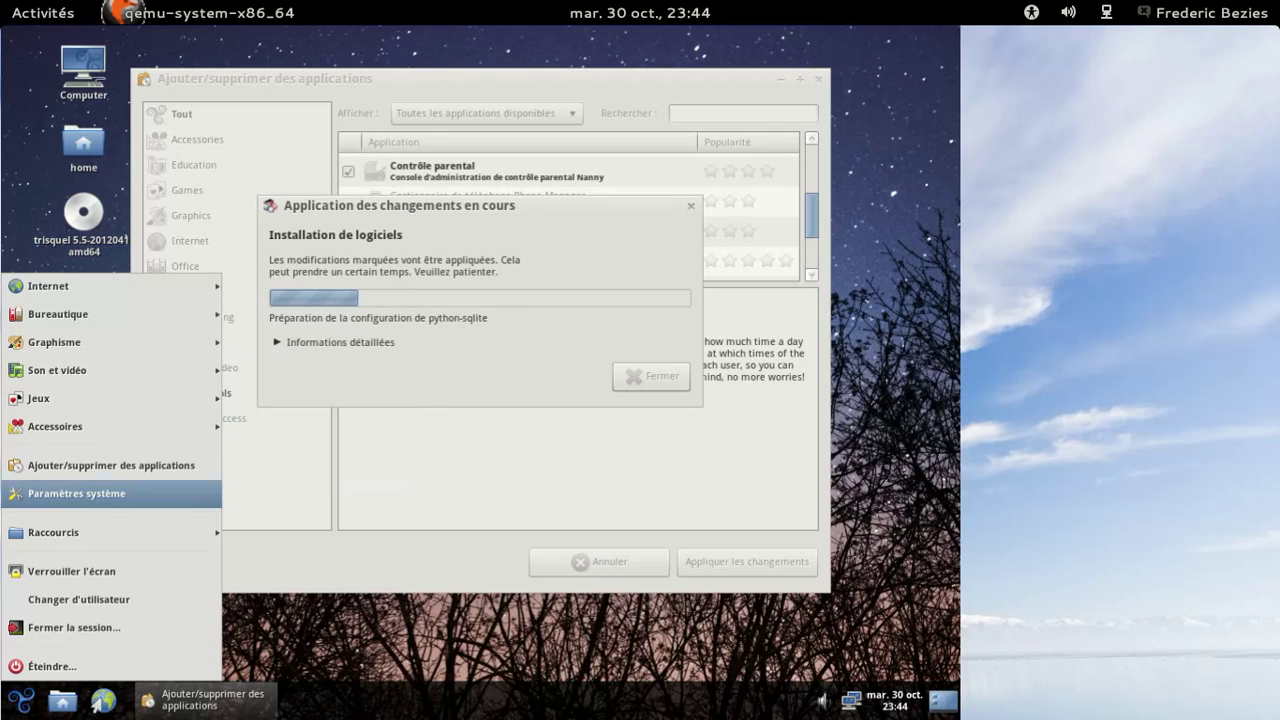
left_click(80, 491)
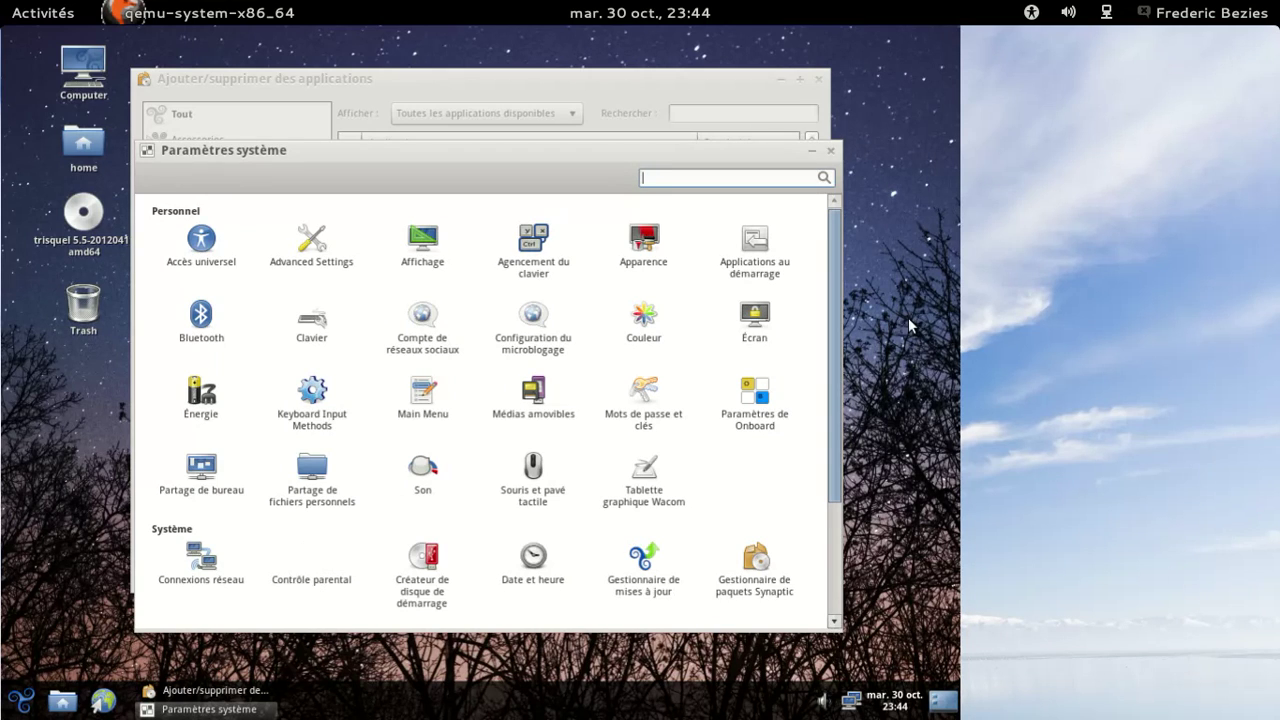
left_click_drag(836, 335, 873, 445)
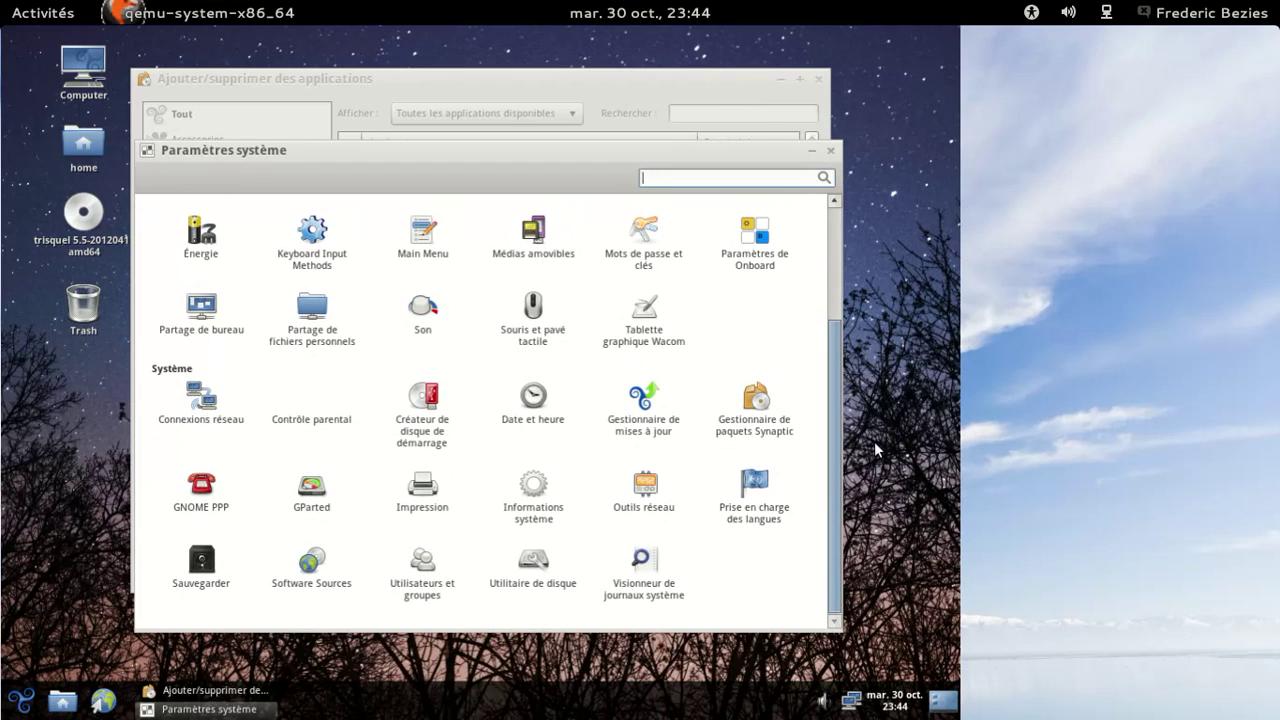
Show the detailed information of the package installation, then dismiss the progress report and leave the application installer.
left_click(268, 691)
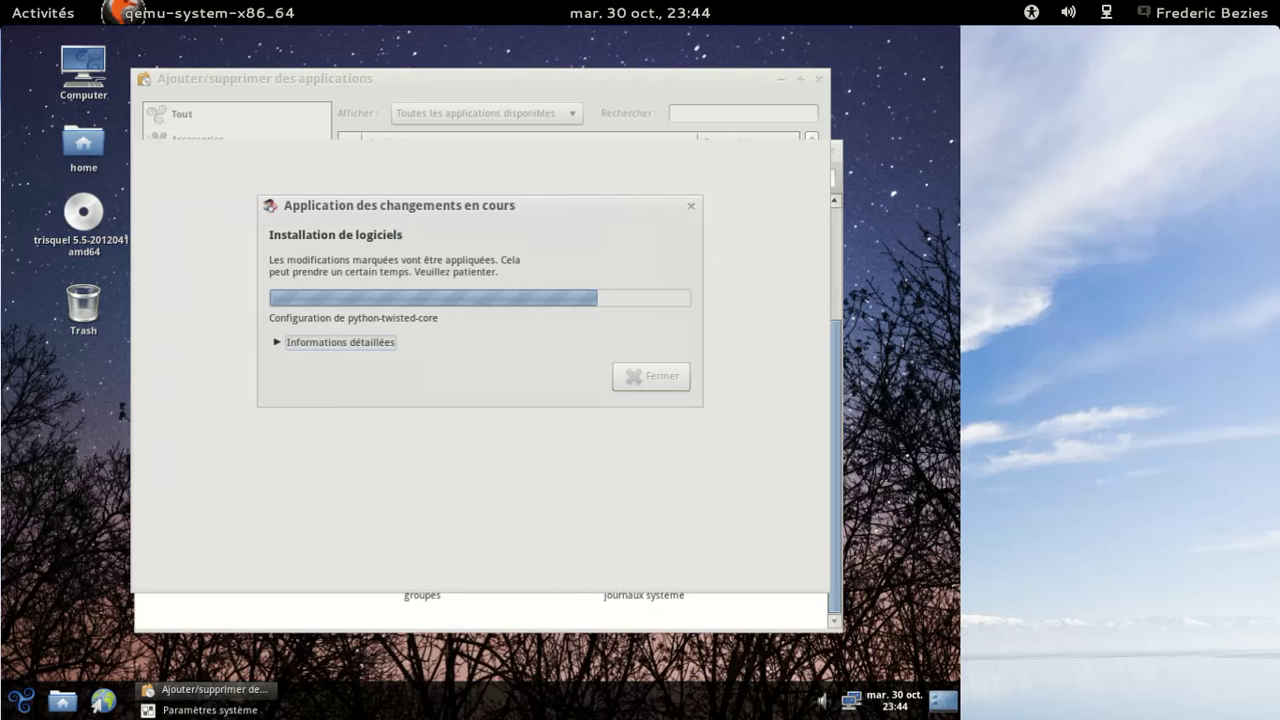
left_click(380, 343)
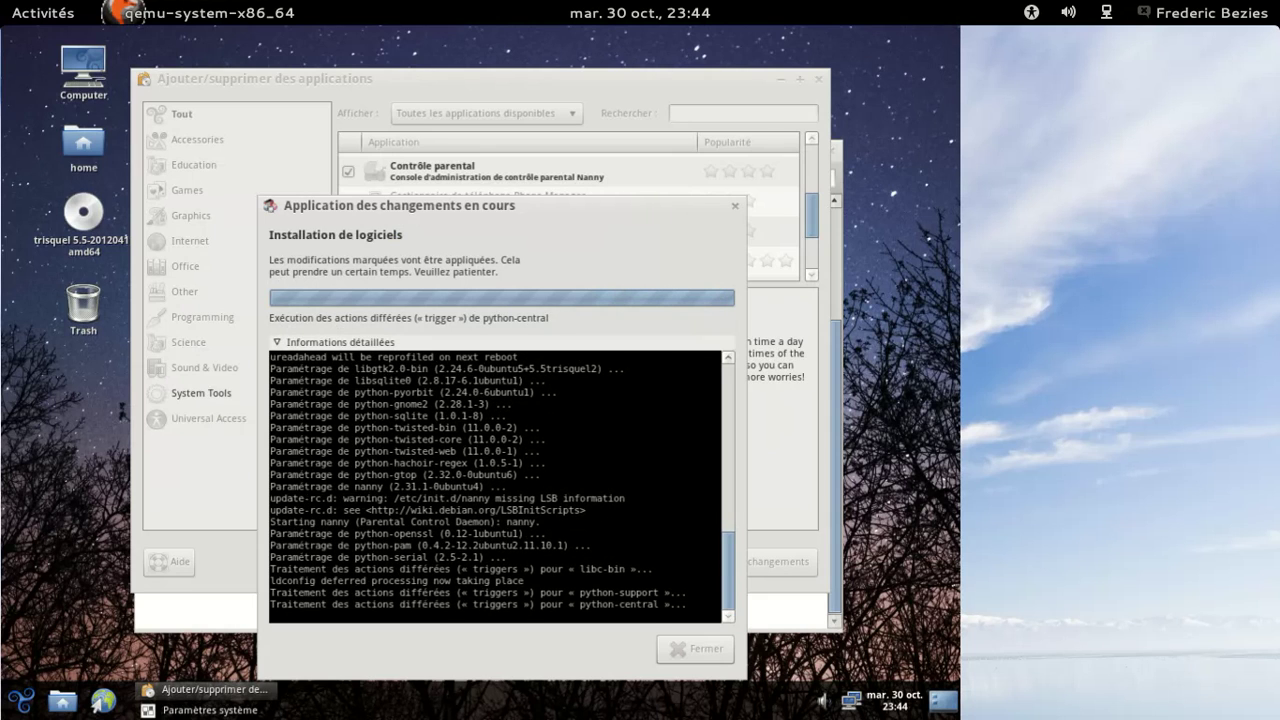
left_click(698, 652)
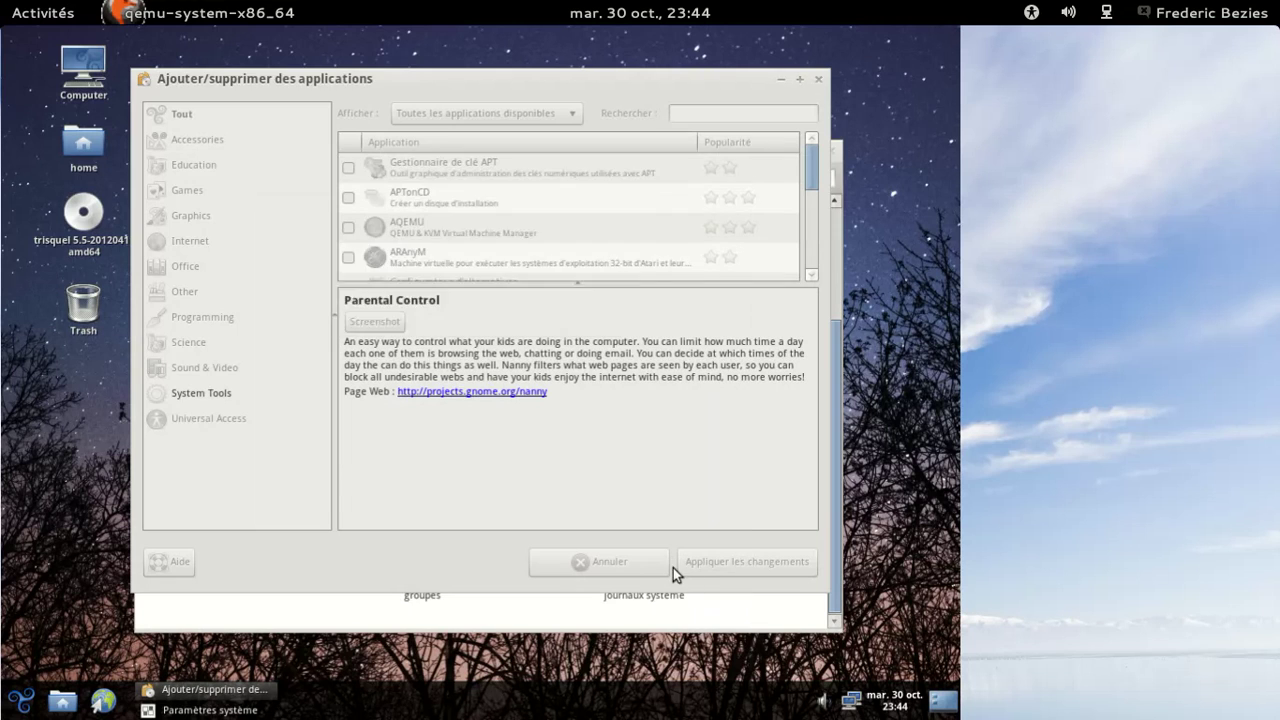
left_click(611, 436)
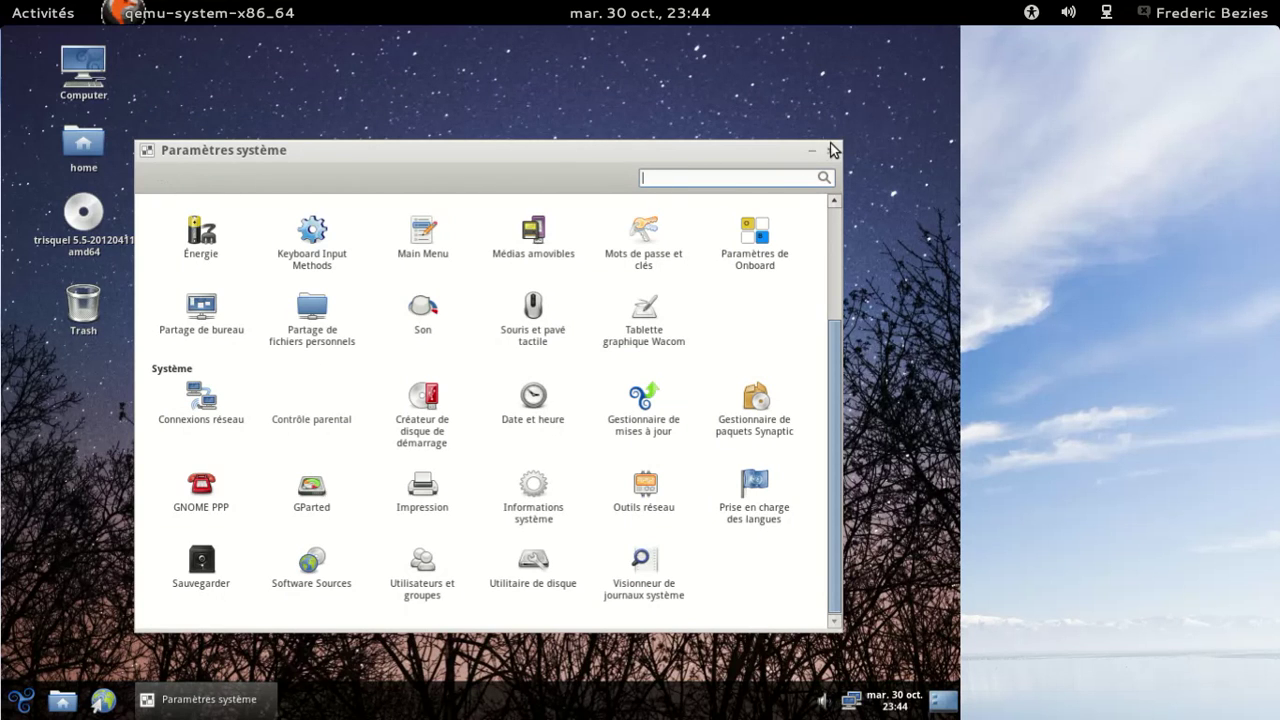
Reopen the system settings and launch Parental Control (Contrôle parental), entering the administrator password to authorise it.
left_click(832, 153)
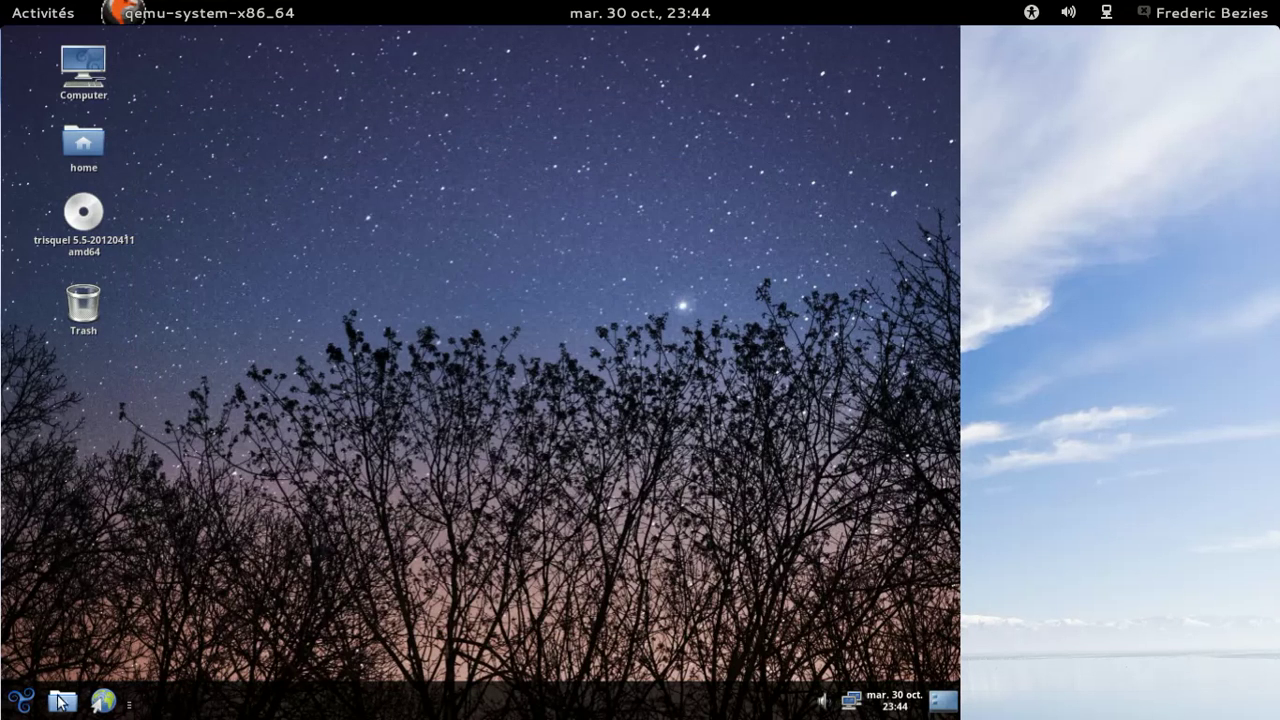
left_click(22, 700)
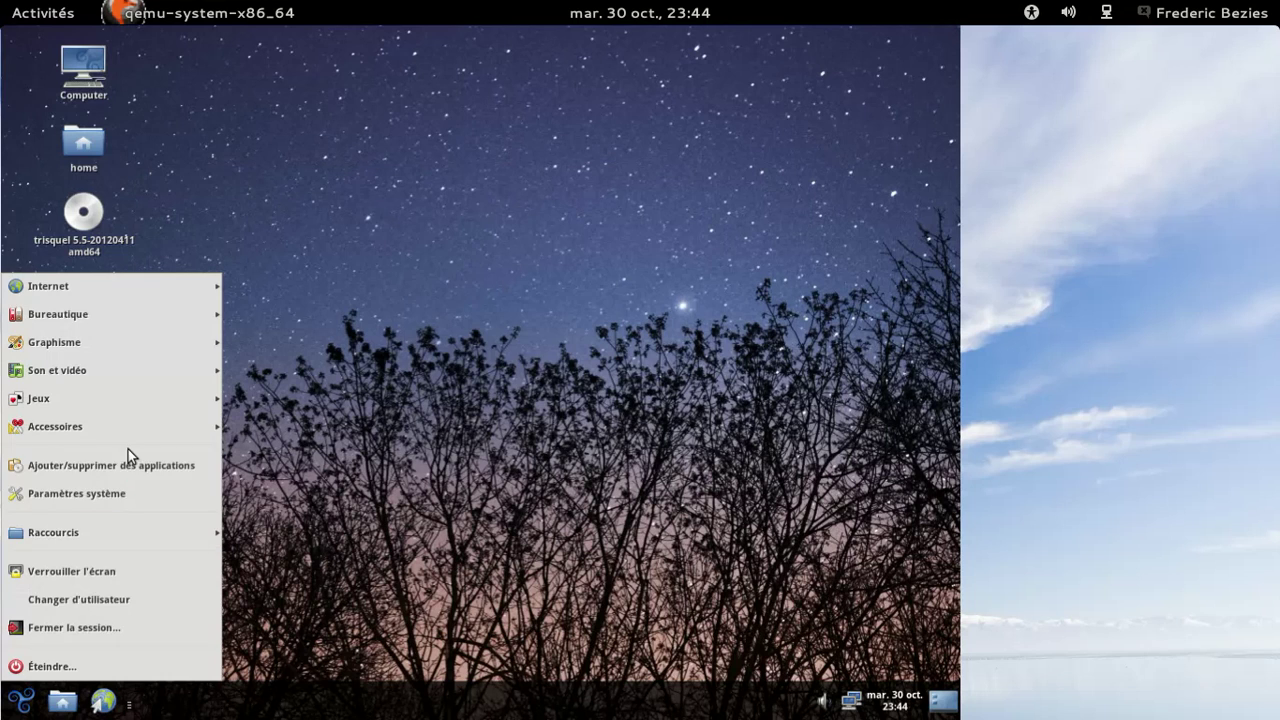
left_click(132, 490)
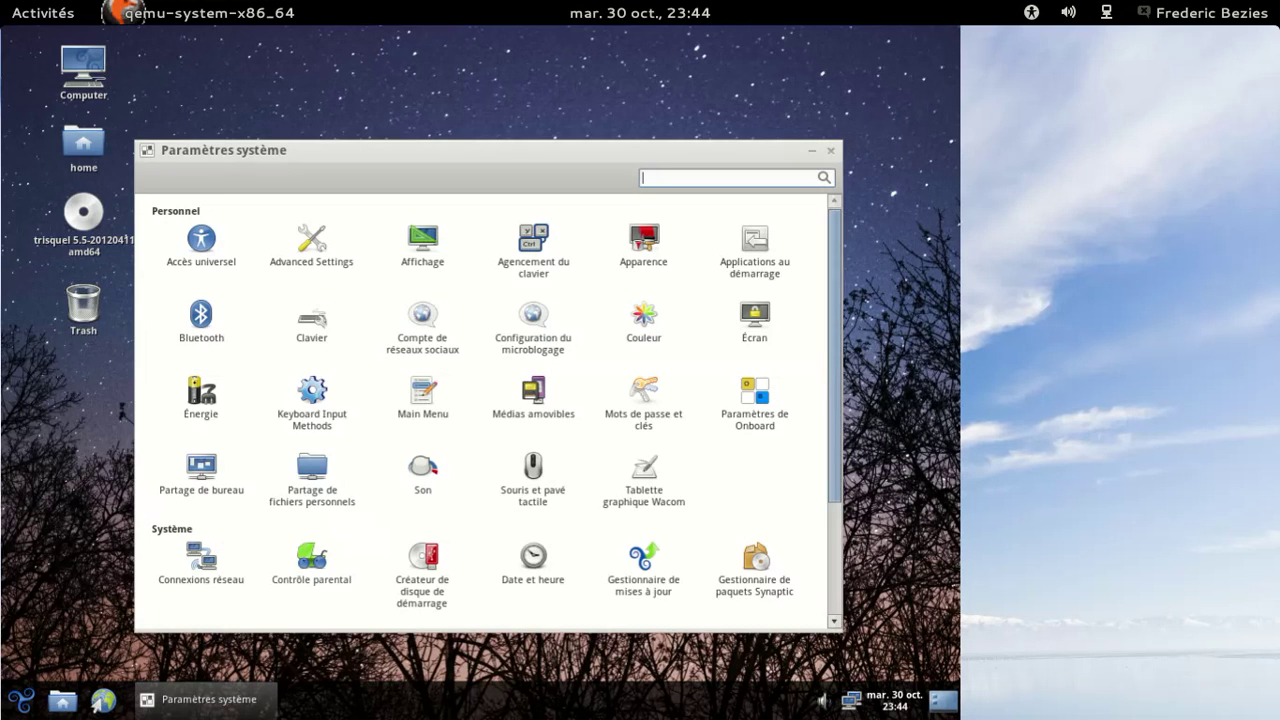
scroll(488, 410, "down", 3)
left_click(311, 408)
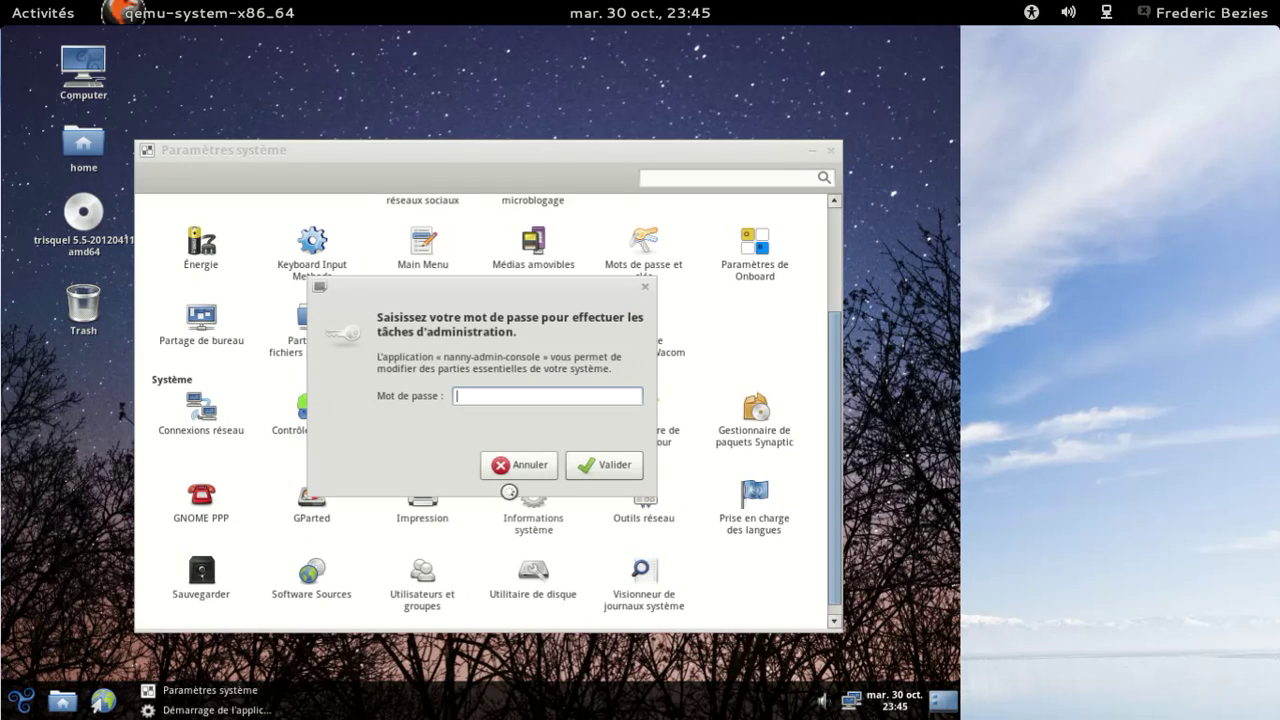
type("******")
left_click(603, 464)
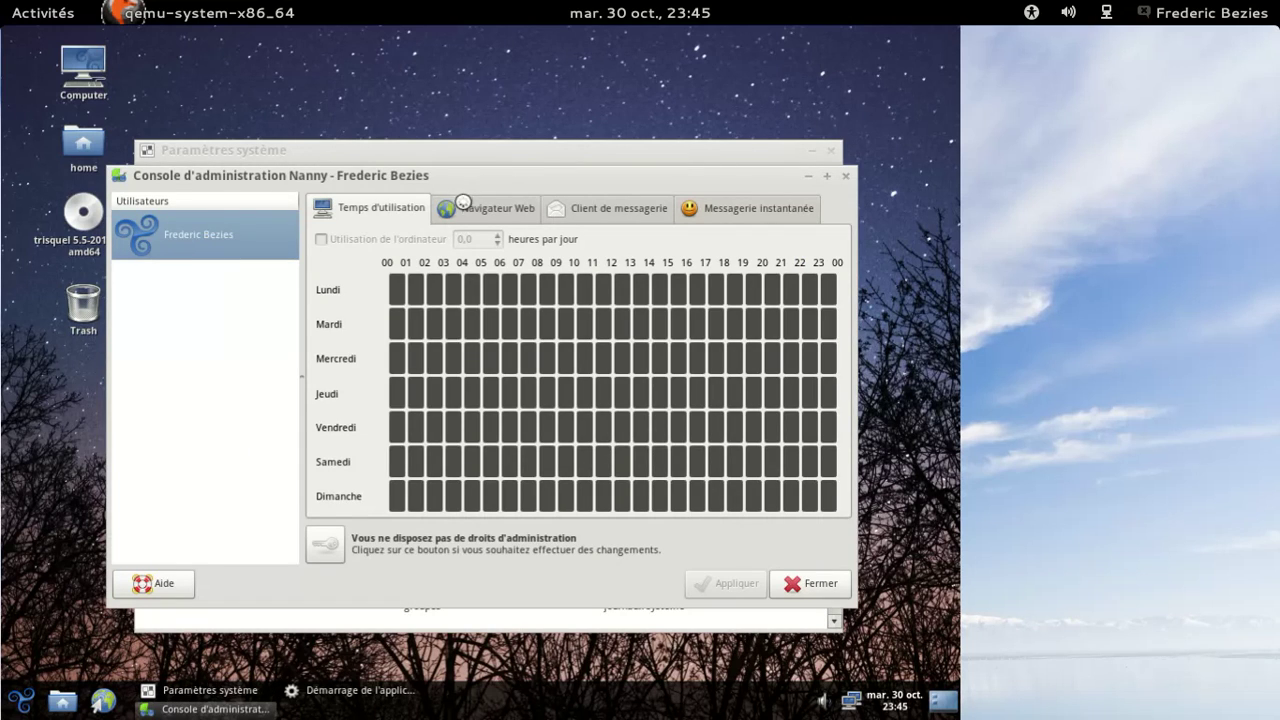
Unlock the web browser restrictions for editing and enable the web content filter for the selected account.
left_click(479, 207)
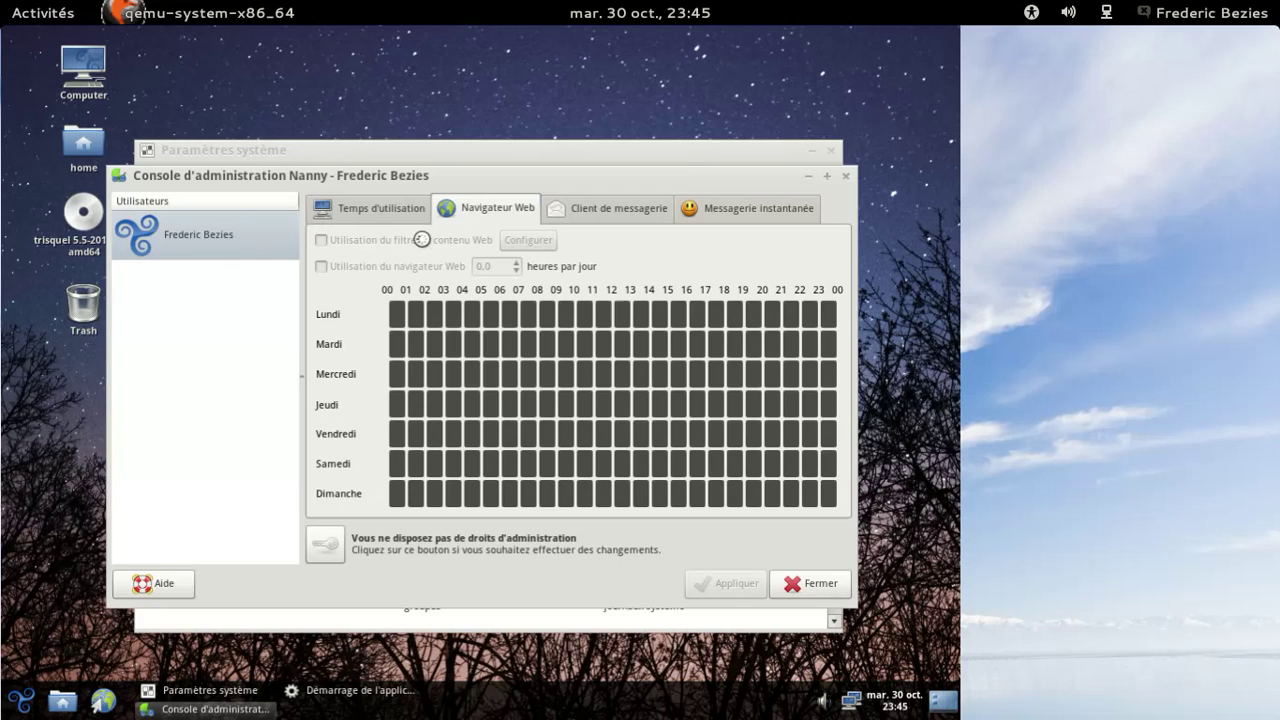
left_click(325, 544)
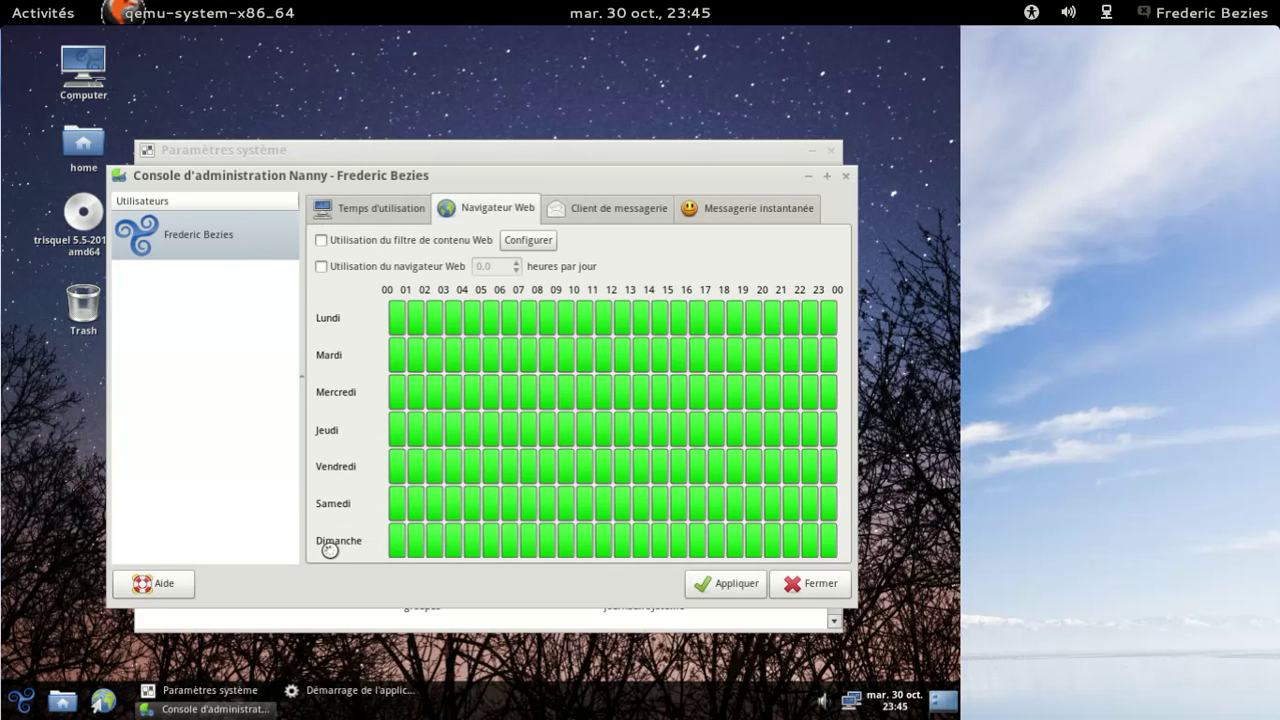
left_click(380, 240)
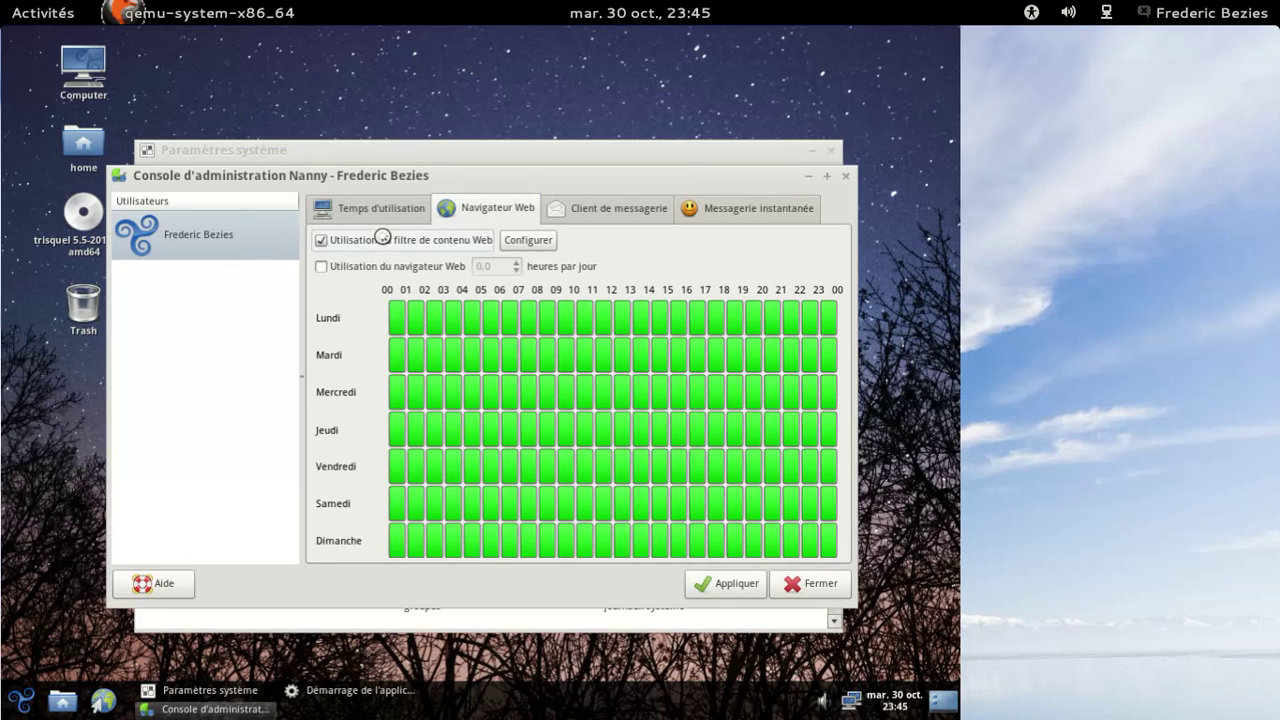
Open the web content filter's configuration and look through its blacklists, authorised sites and forbidden sites.
left_click(529, 244)
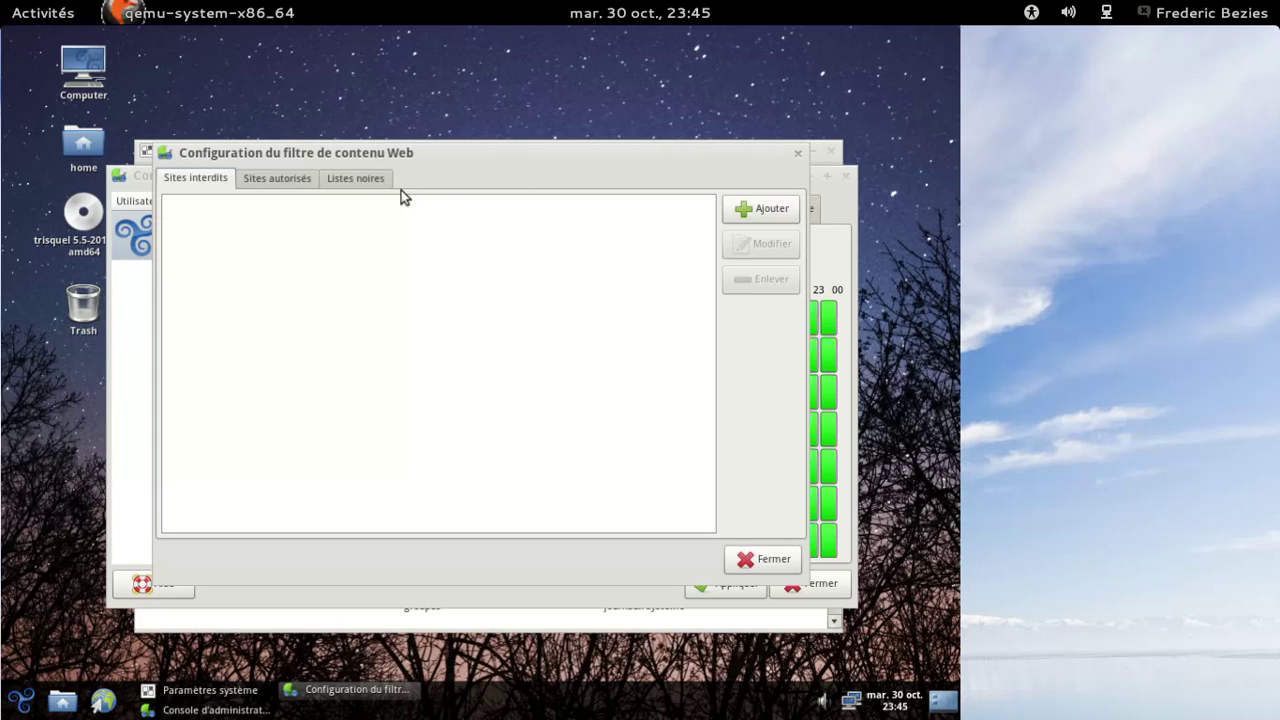
left_click(344, 180)
left_click(284, 178)
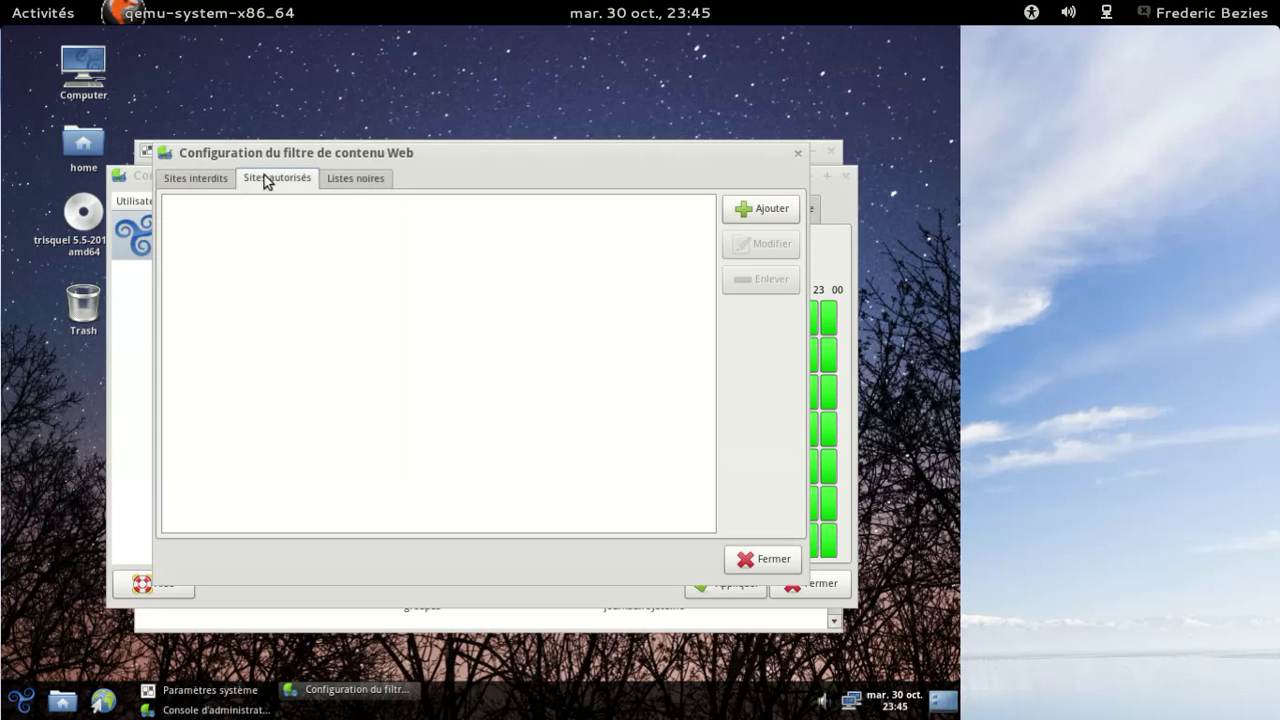
left_click(211, 178)
left_click(767, 210)
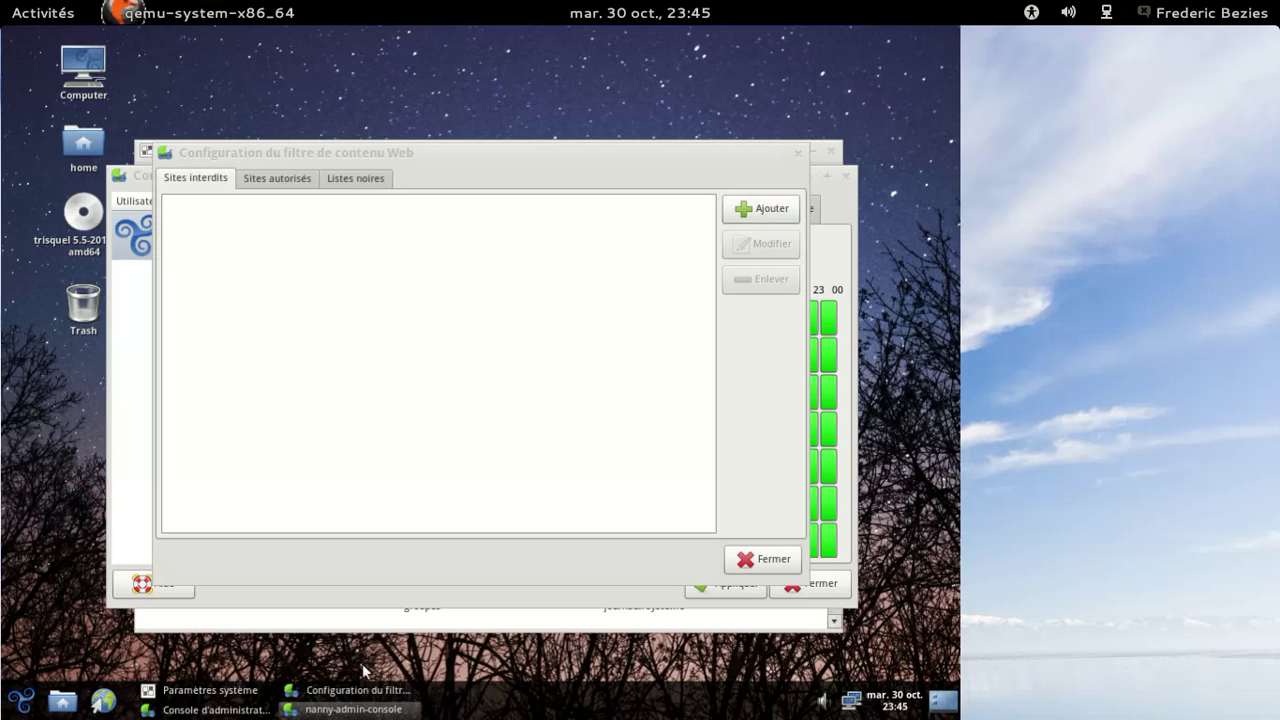
left_click(358, 710)
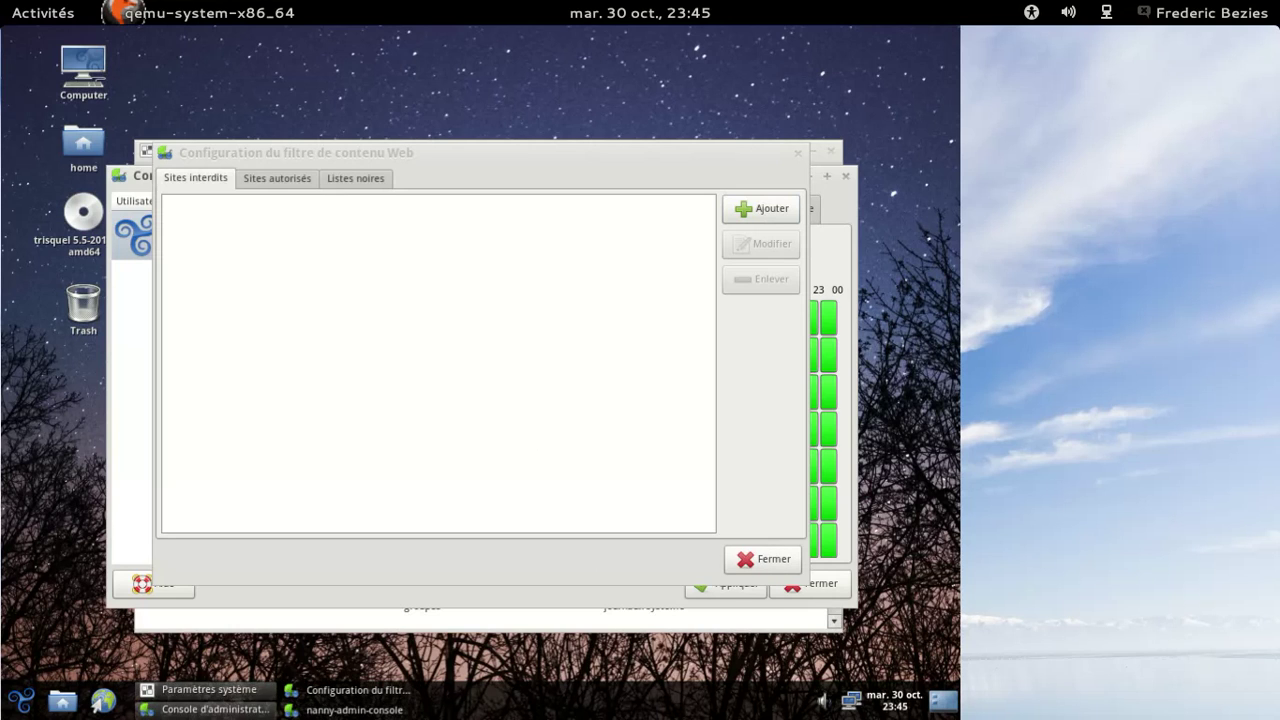
left_click(226, 693)
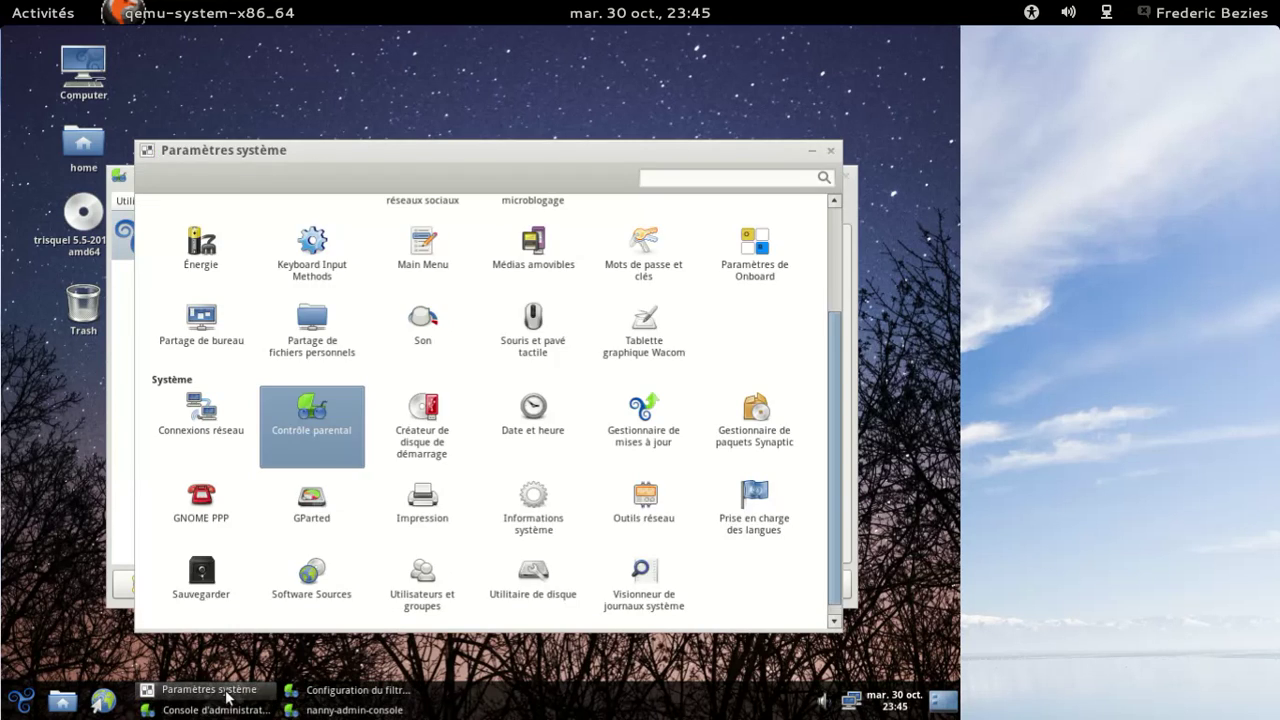
left_click(826, 152)
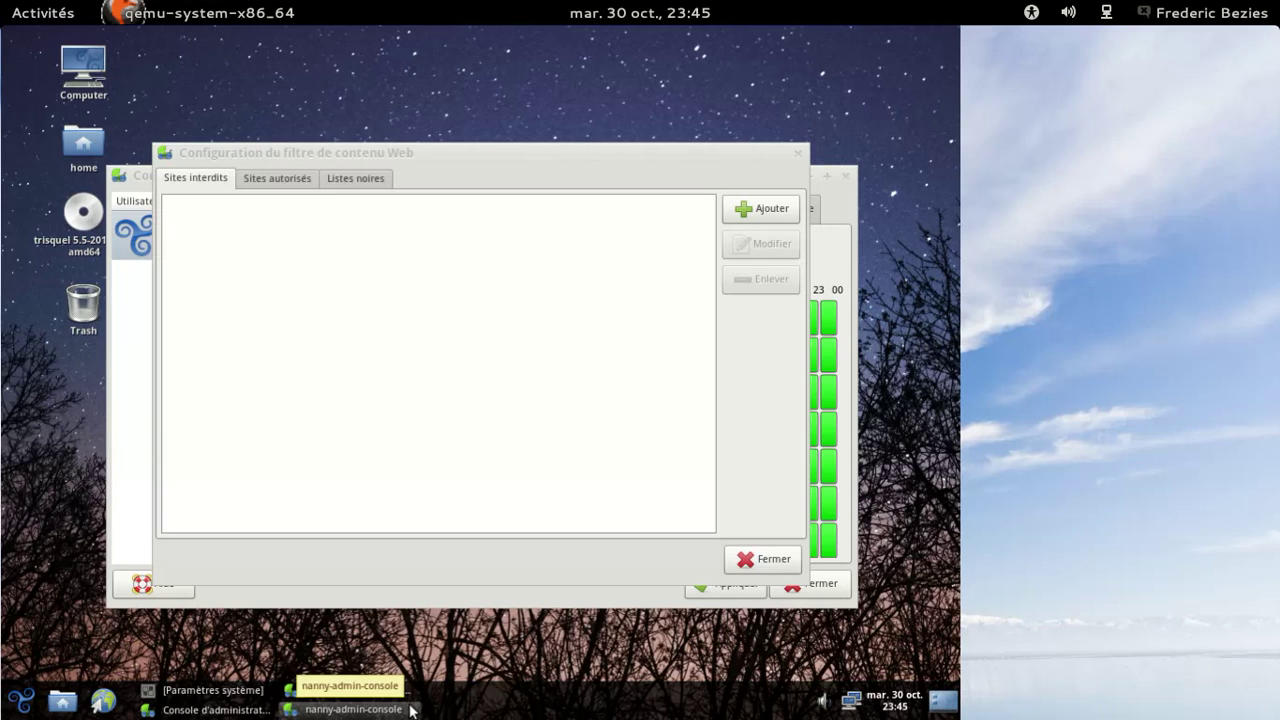
key("alt+Tab")
key("alt+Tab")
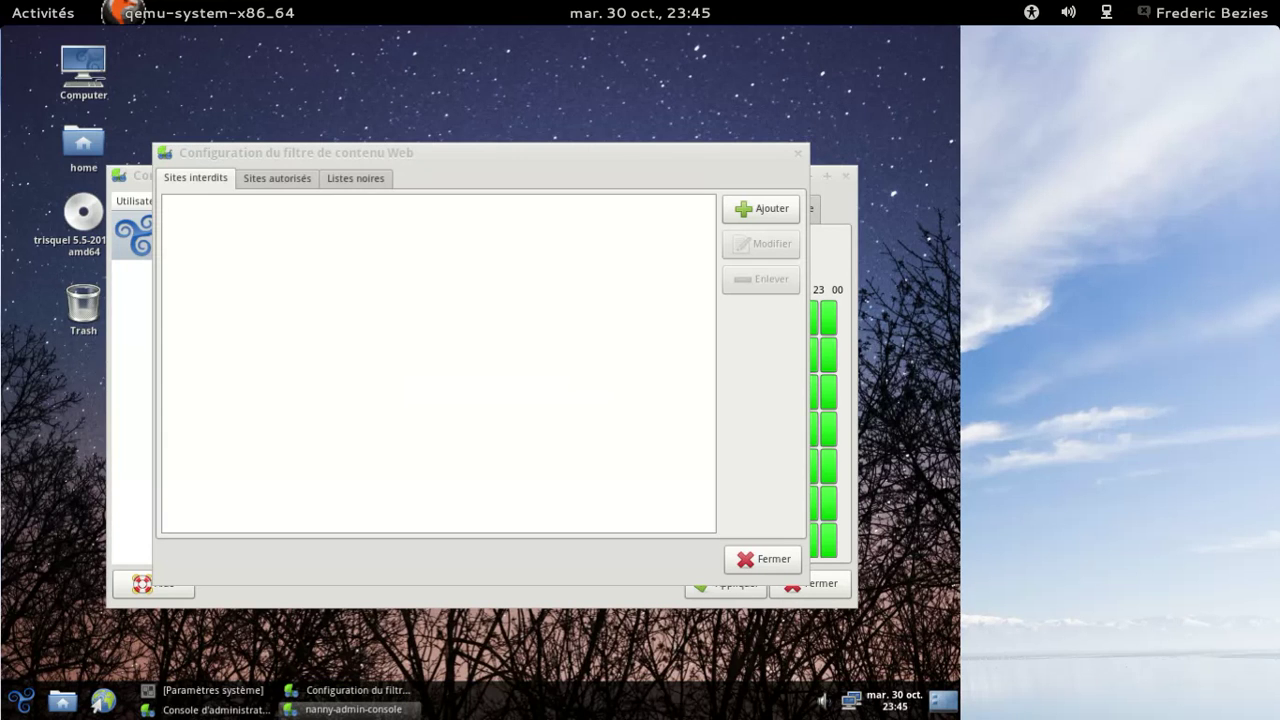
key("alt+Tab")
key("alt+Tab")
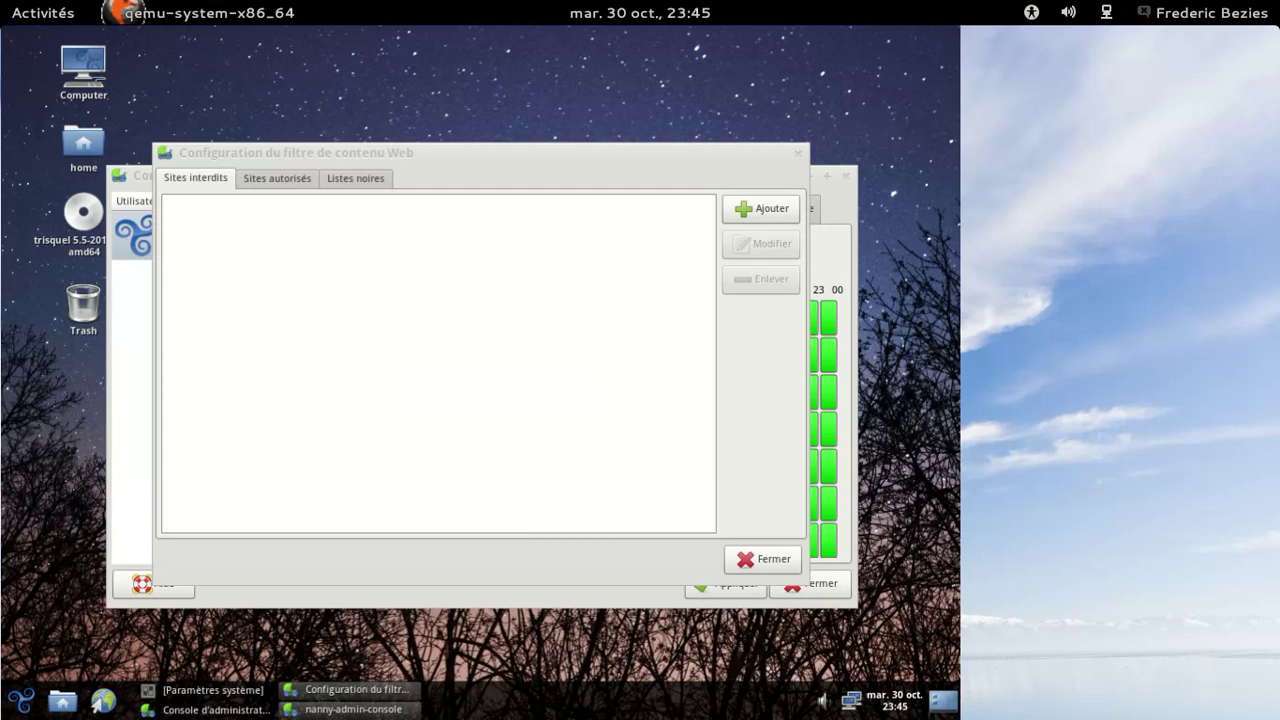
key("alt+Tab")
key("alt+Tab")
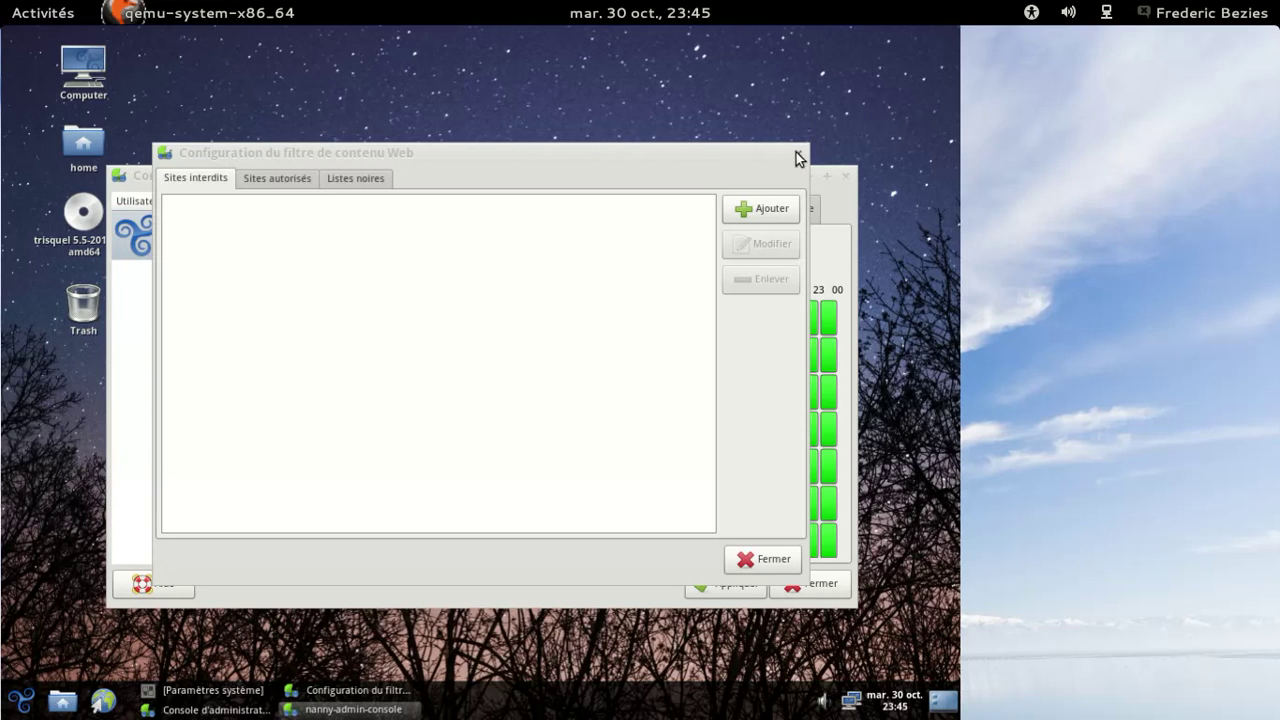
left_click(833, 182)
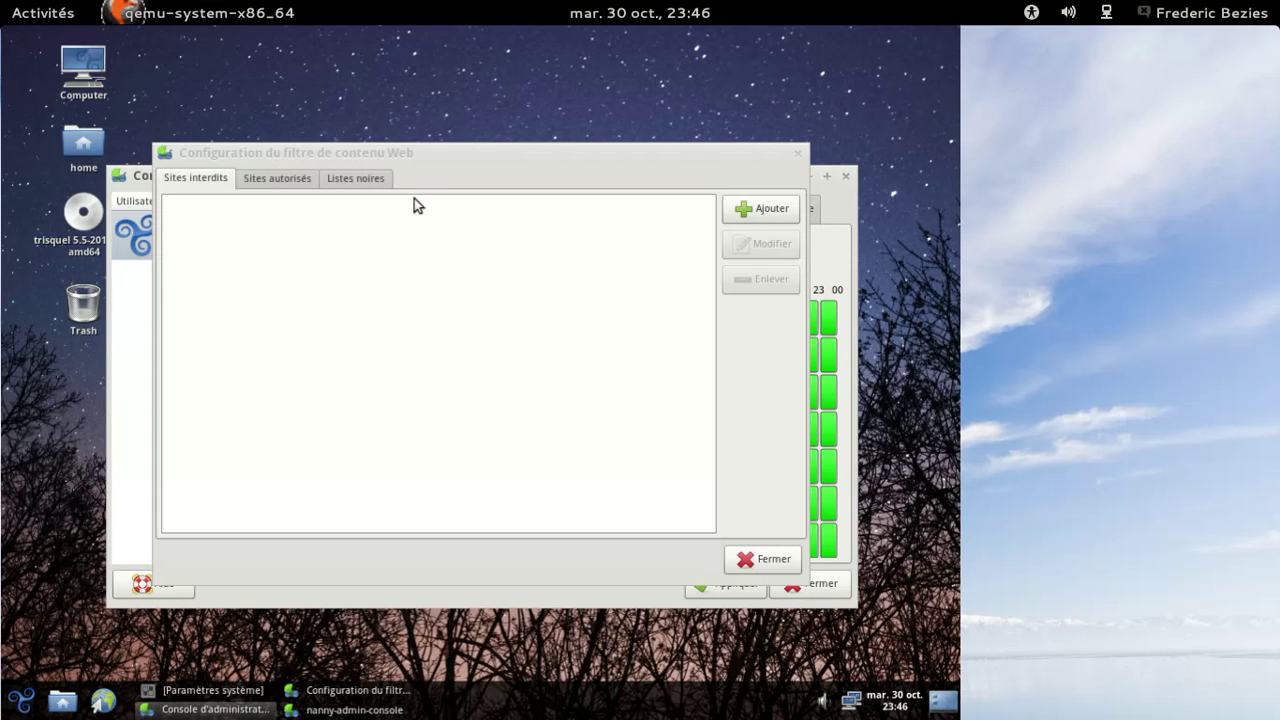
left_click_drag(425, 150, 450, 494)
left_click(479, 374)
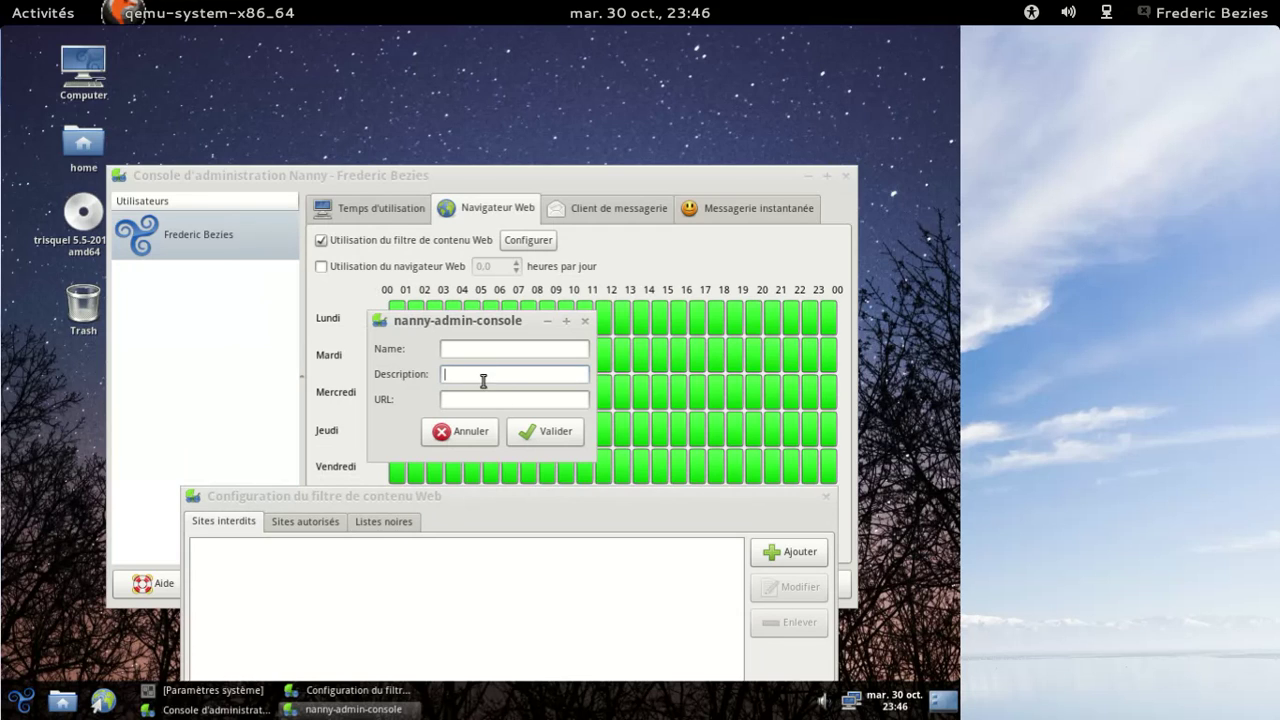
left_click(477, 438)
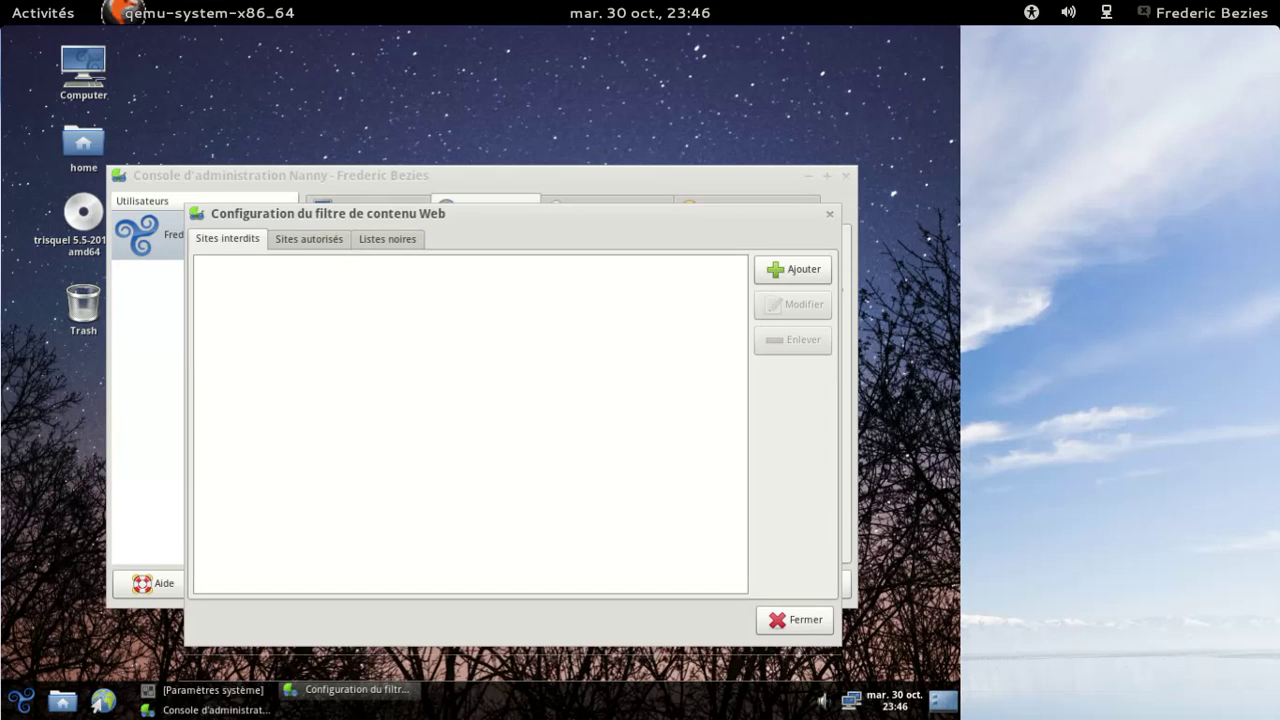
left_click(776, 254)
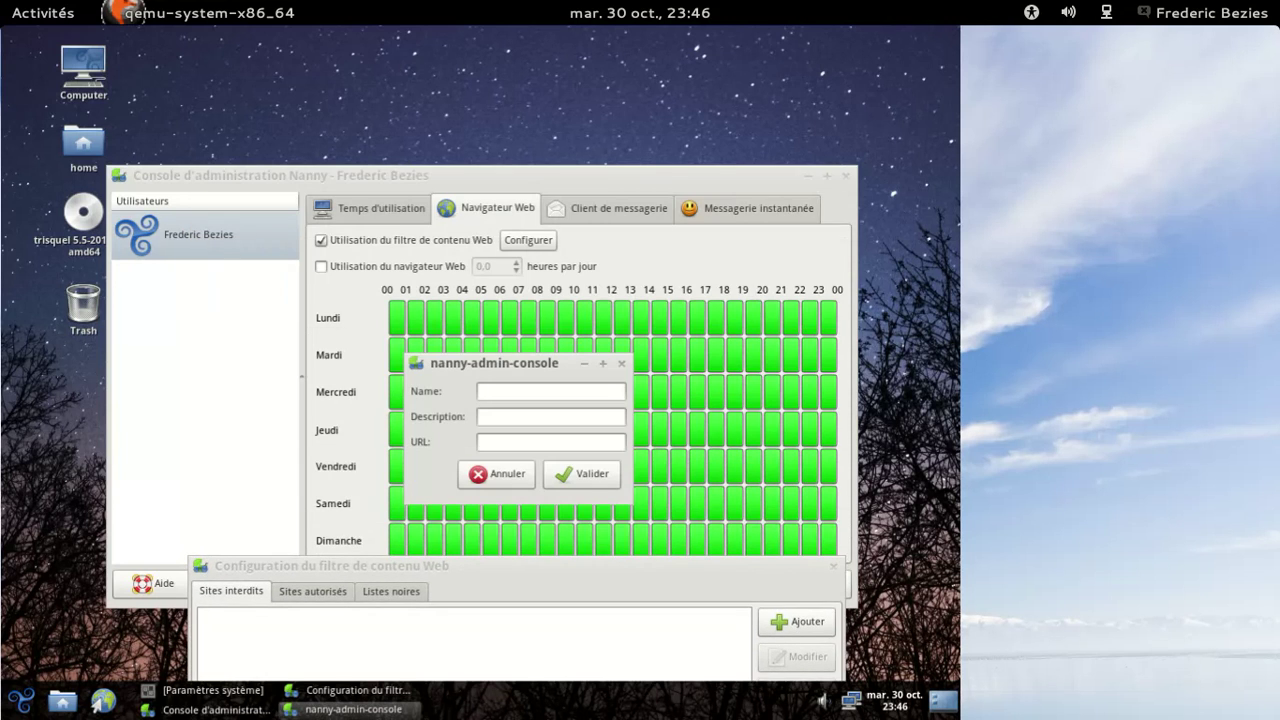
left_click_drag(530, 365, 296, 295)
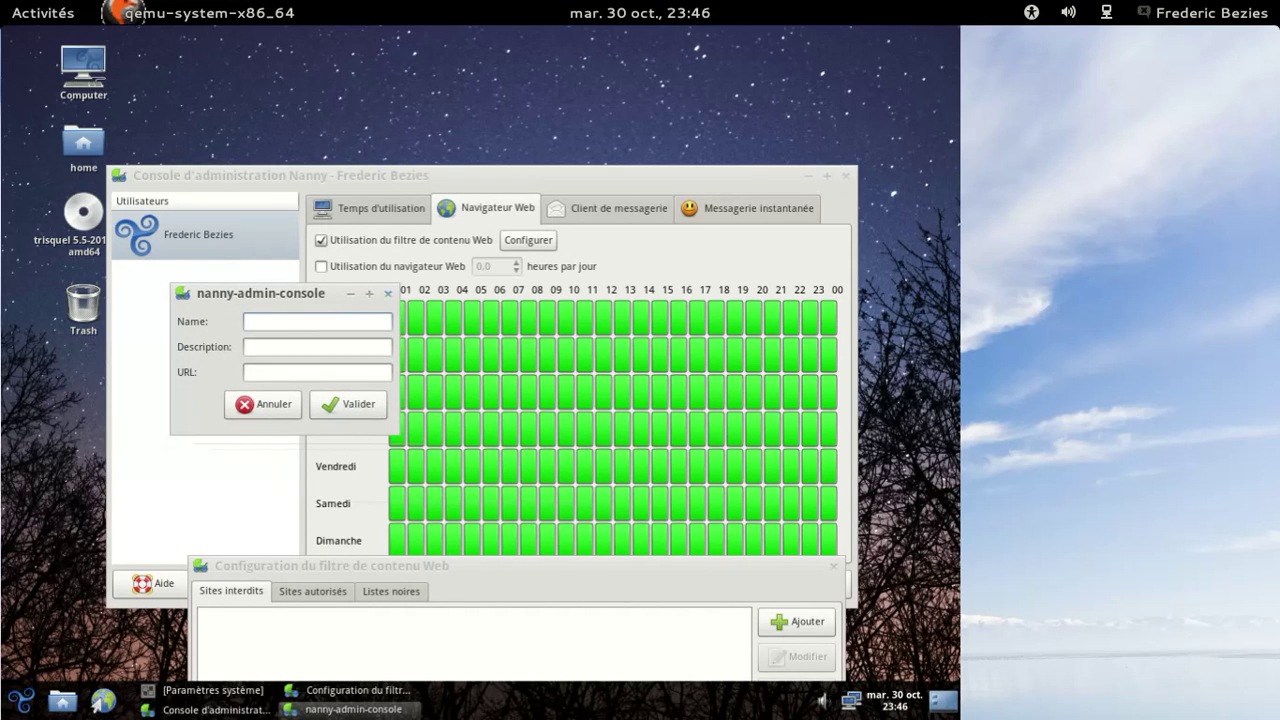
left_click(388, 293)
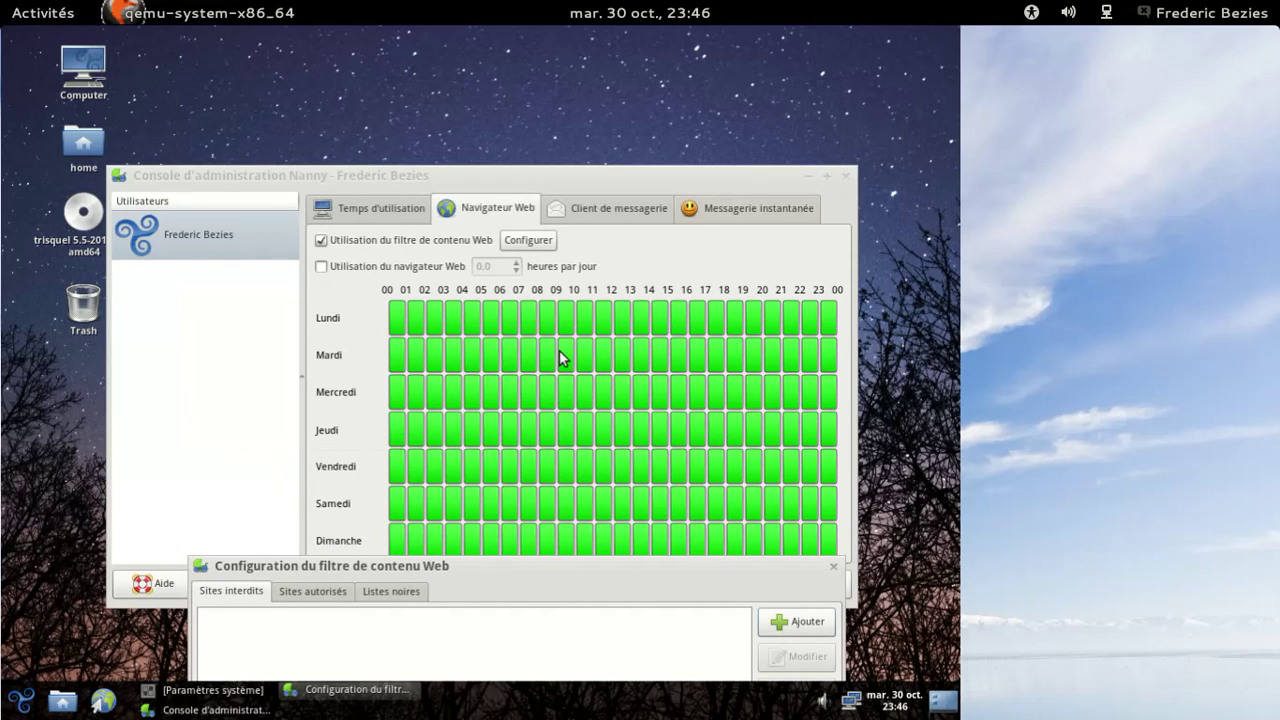
left_click_drag(512, 570, 526, 248)
left_click(391, 272)
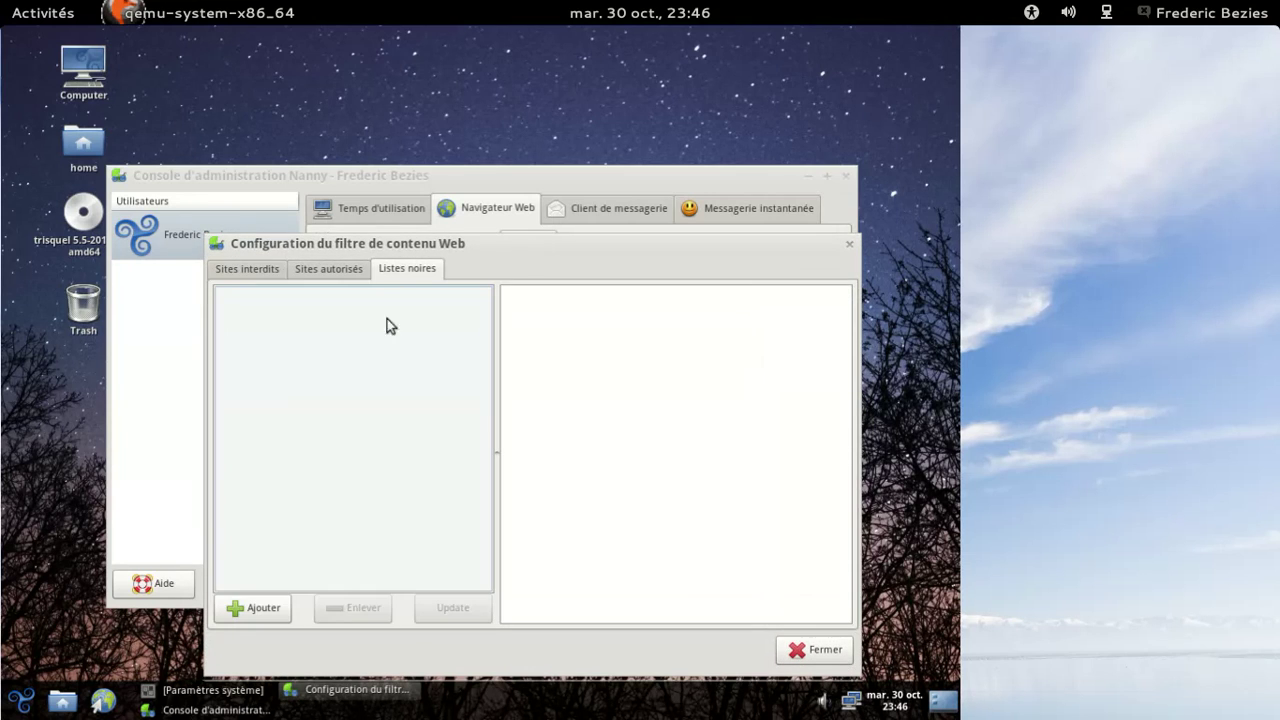
left_click(255, 608)
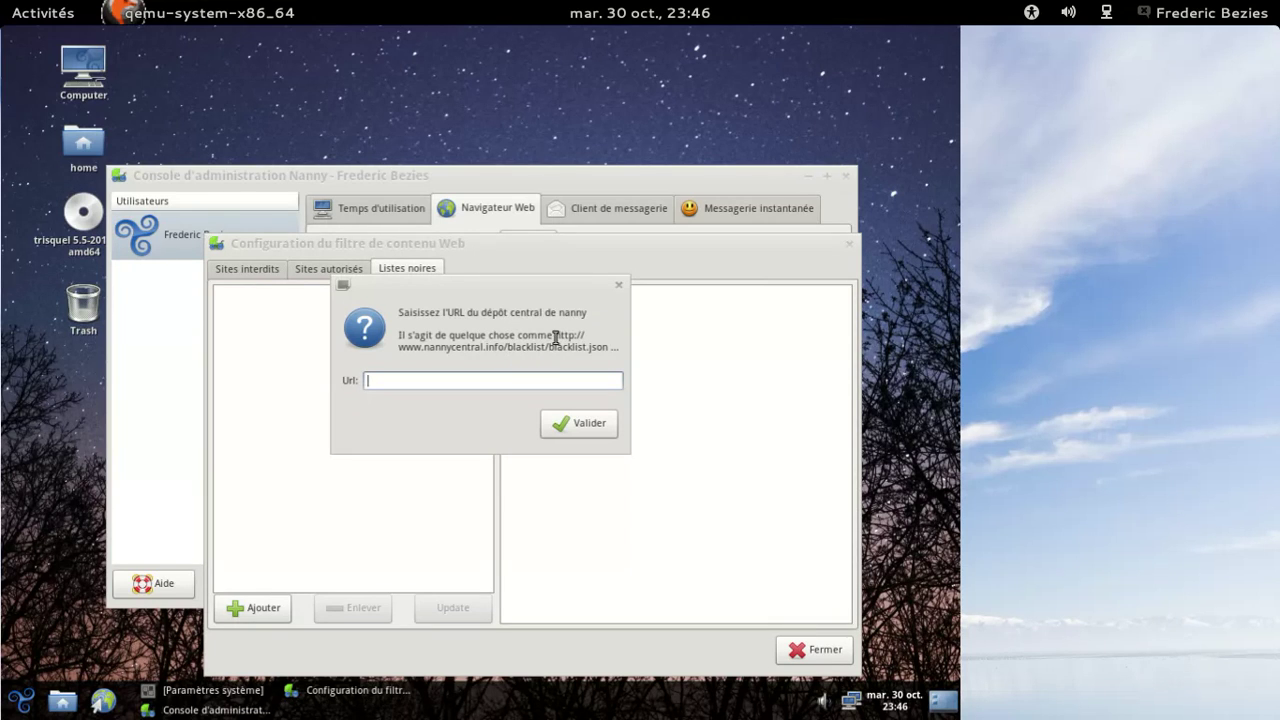
left_click_drag(553, 335, 605, 348)
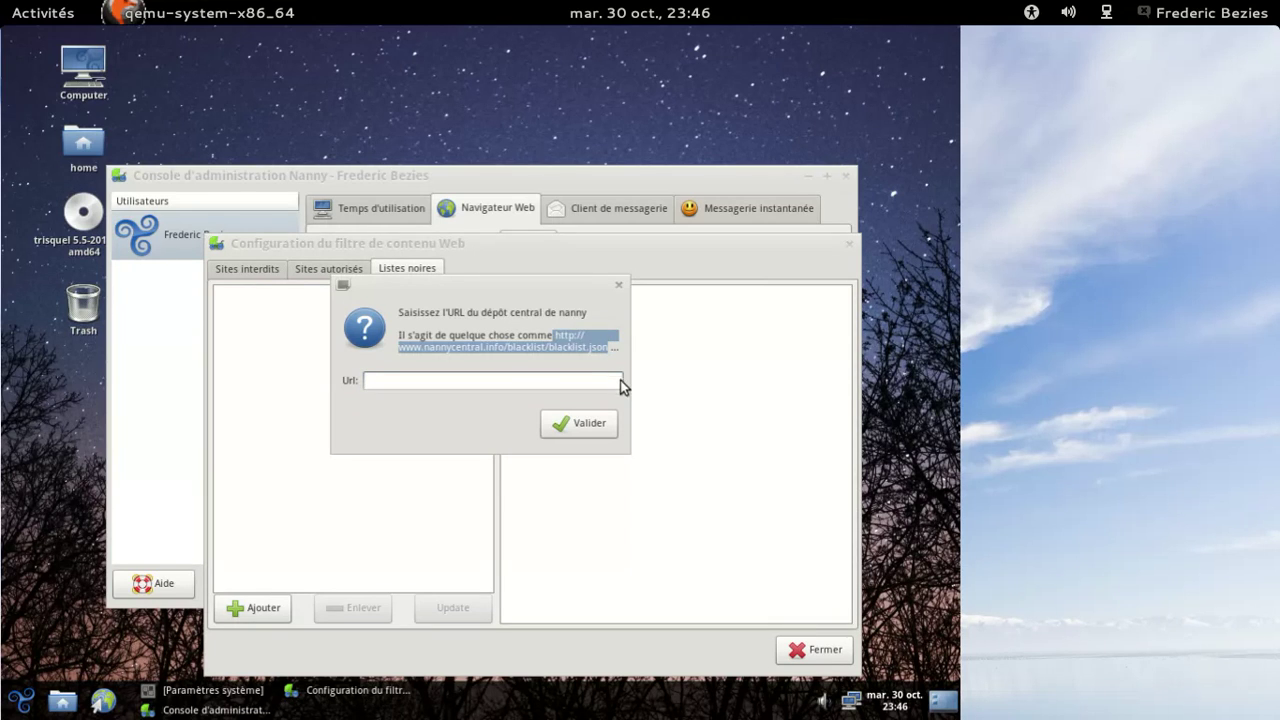
left_click(508, 378)
middle_click(522, 380)
left_click(563, 429)
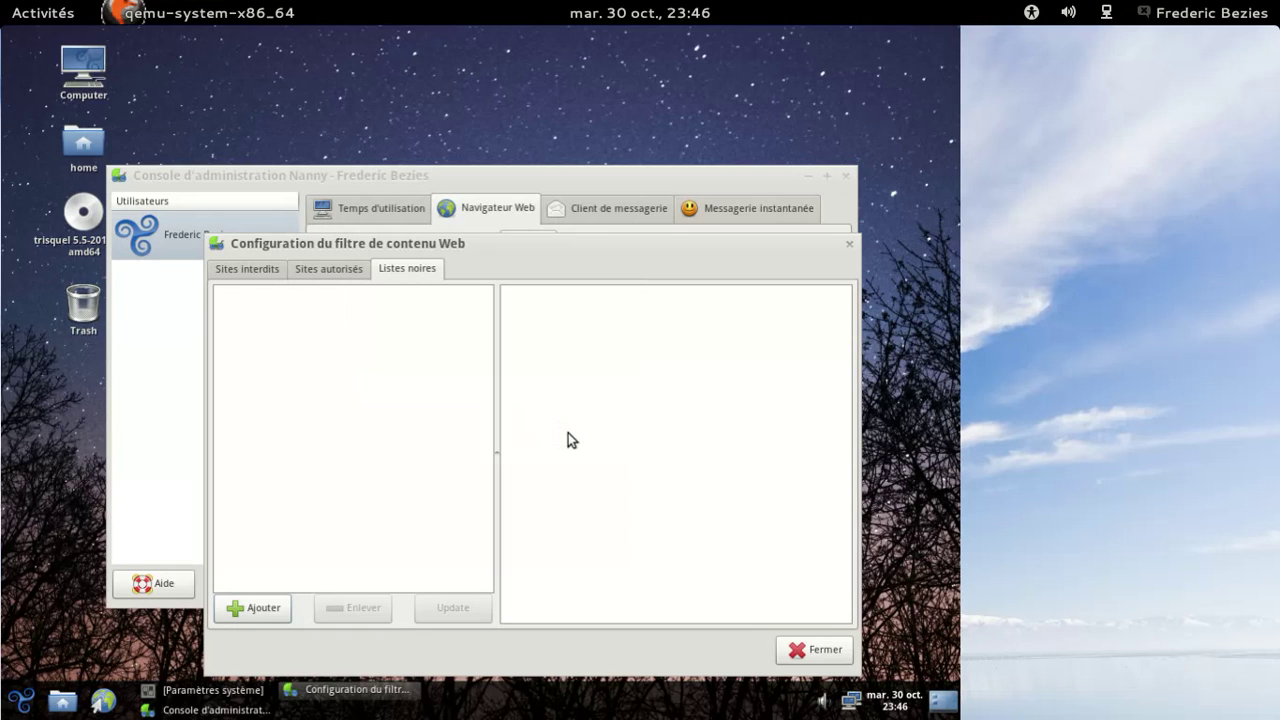
Close the web content filter configuration, the Nanny administration console and the system settings.
left_click(818, 650)
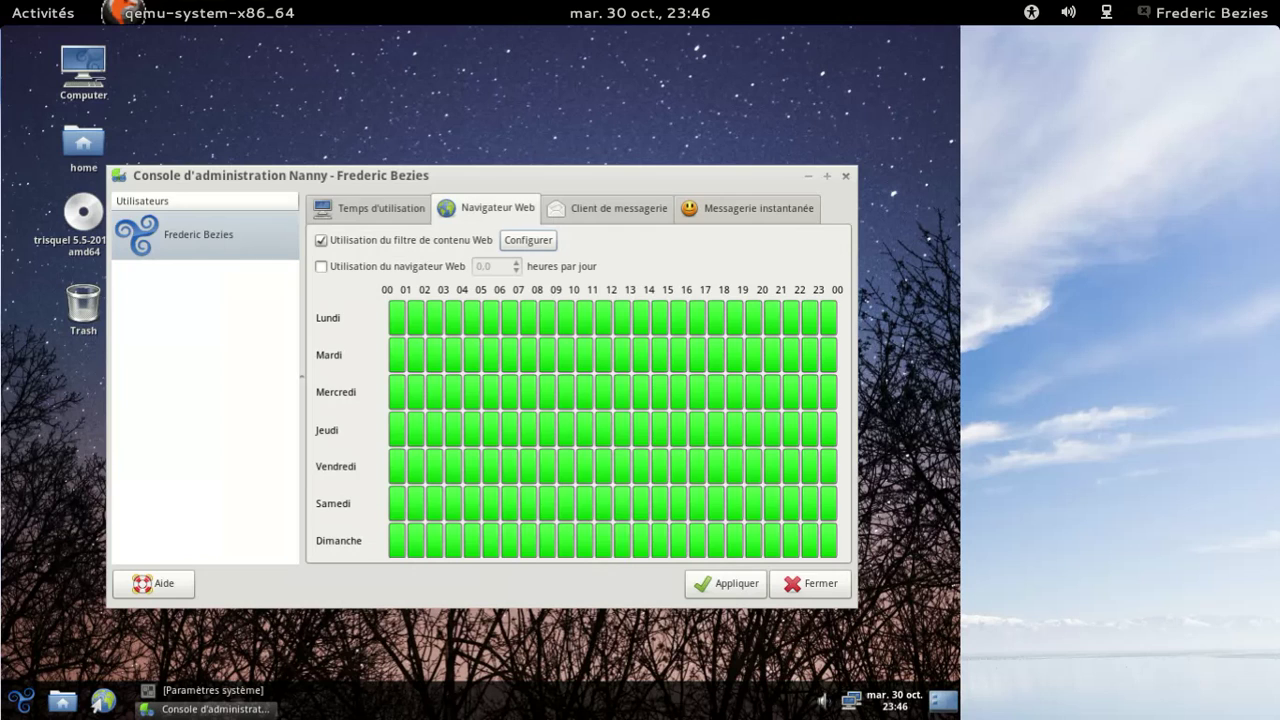
left_click(848, 180)
left_click(205, 699)
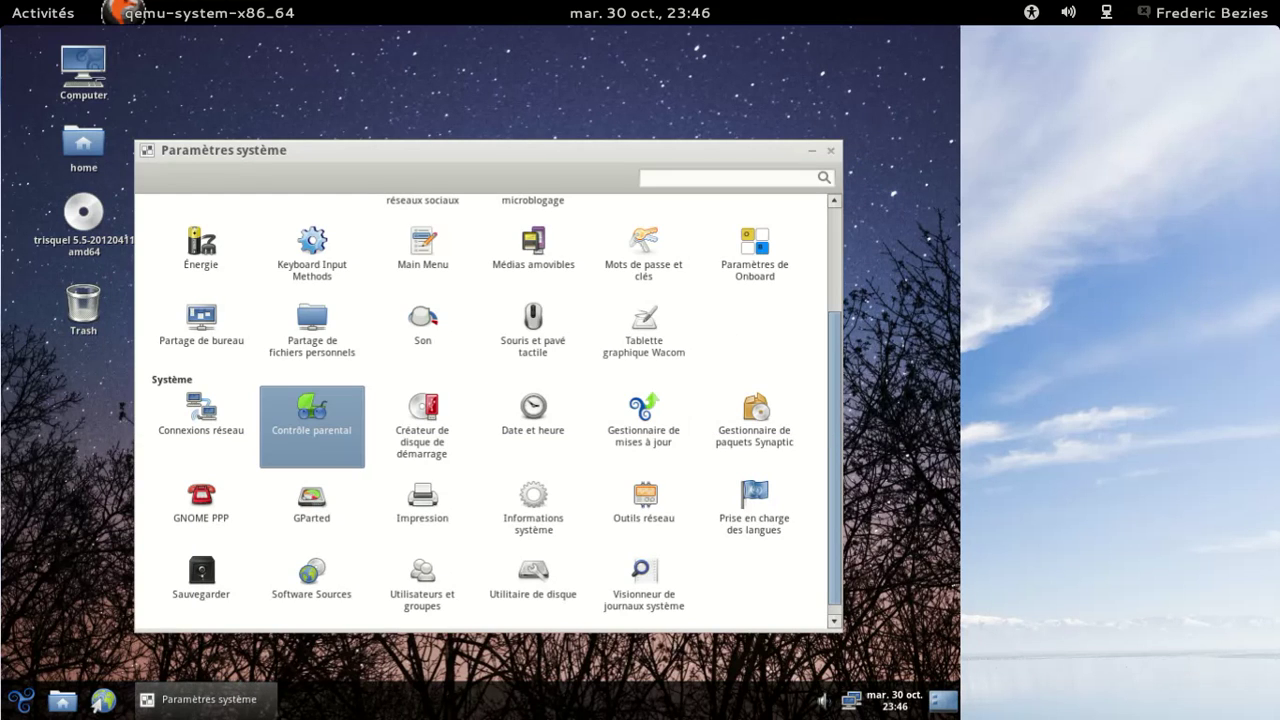
left_click(830, 150)
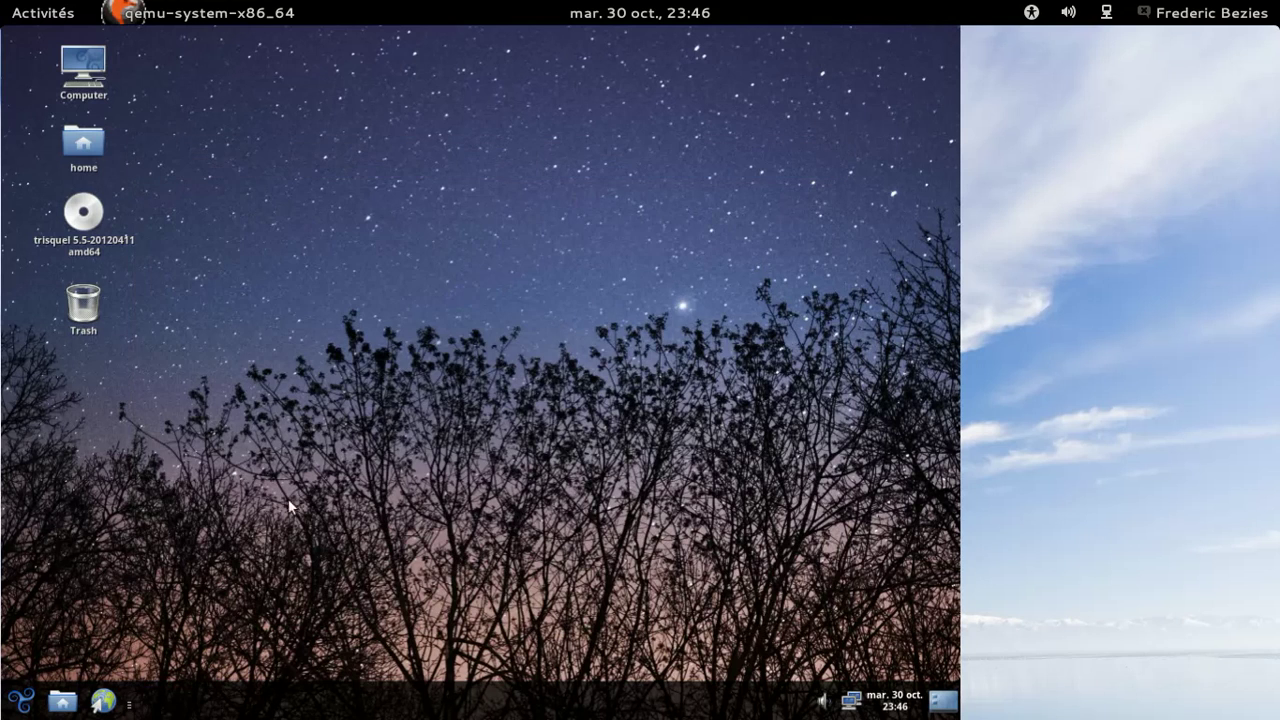
Launch the Exaile music player from the sound and video applications.
left_click(21, 699)
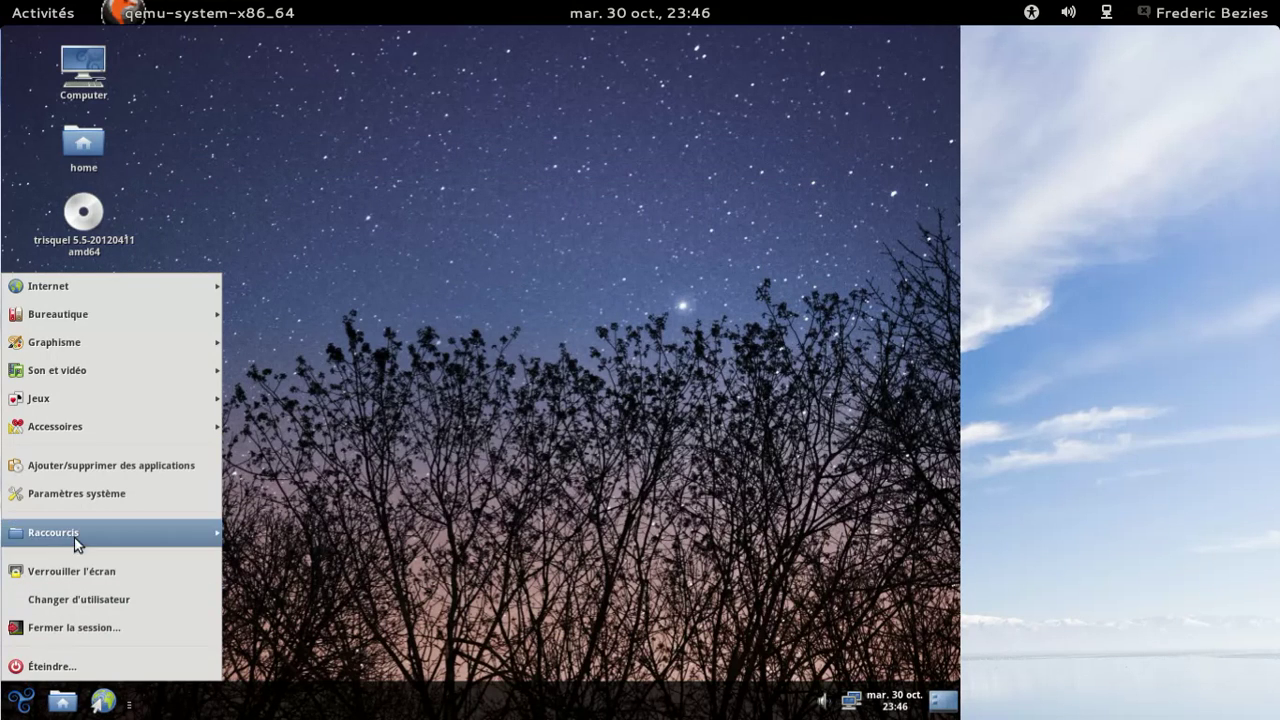
mouse_move(104, 405)
mouse_move(105, 375)
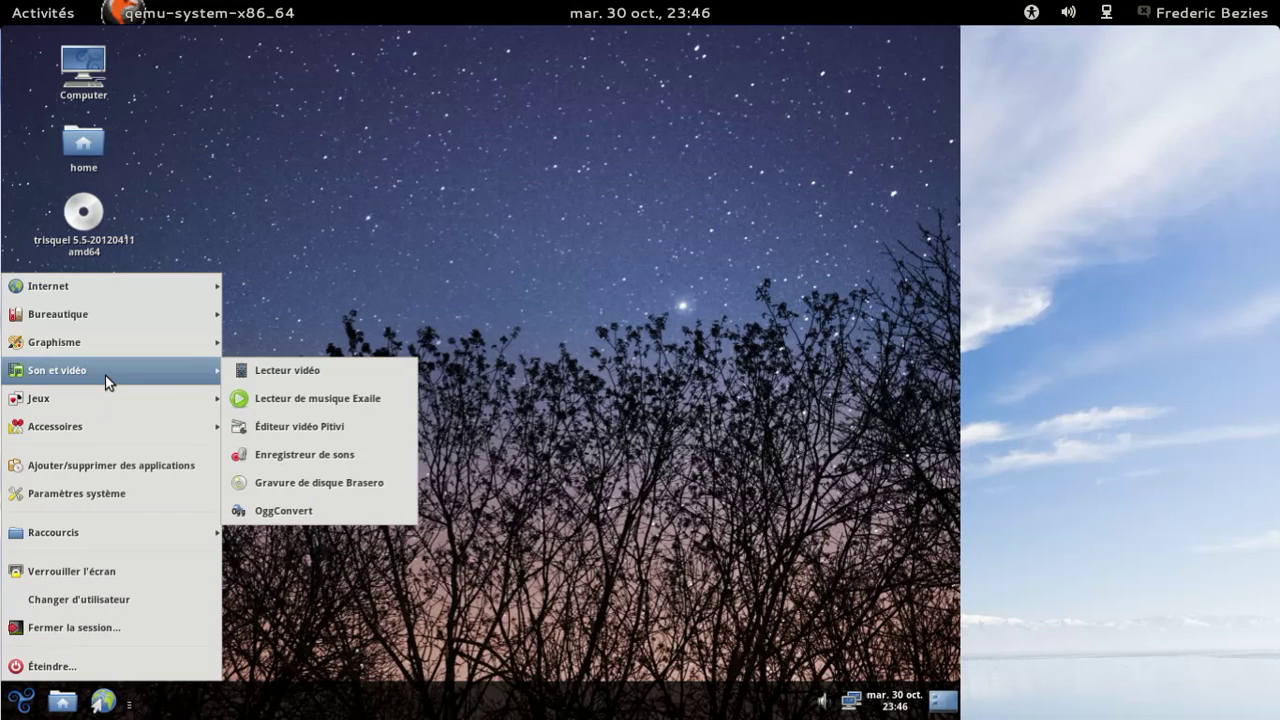
left_click(317, 398)
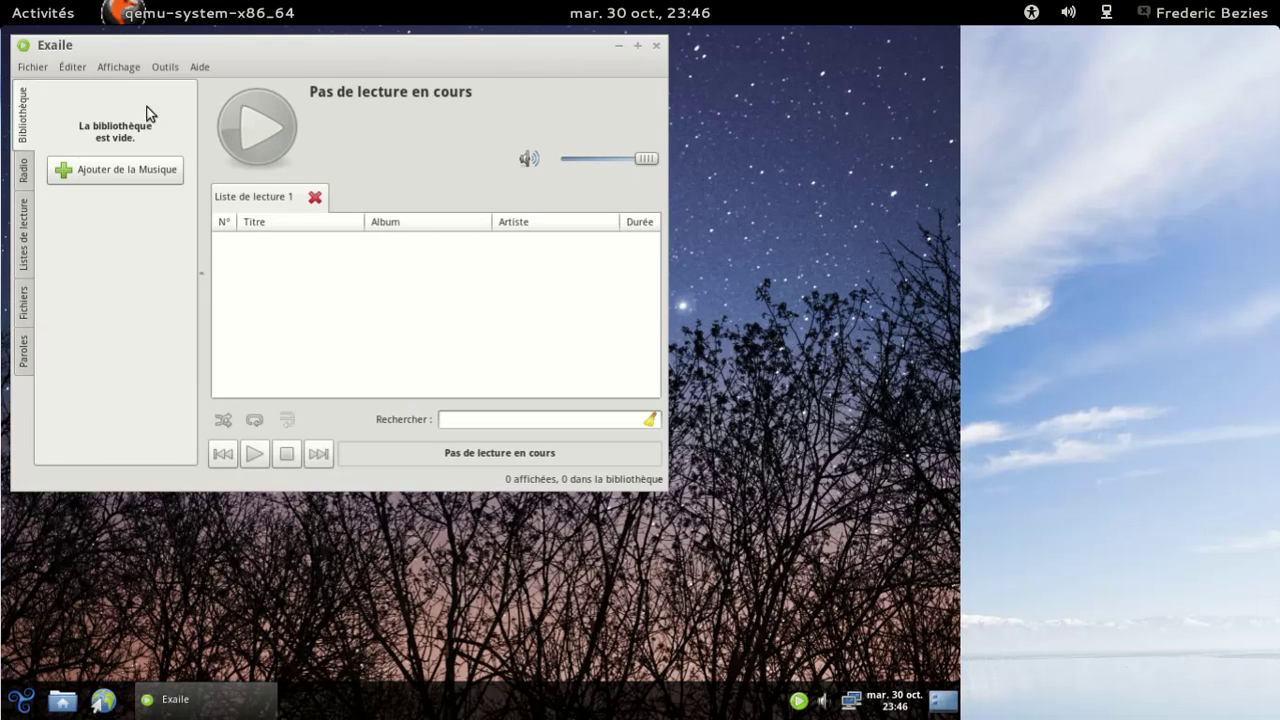
Check Exaile's version information, then dismiss it and close the player window.
left_click(197, 68)
left_click(210, 88)
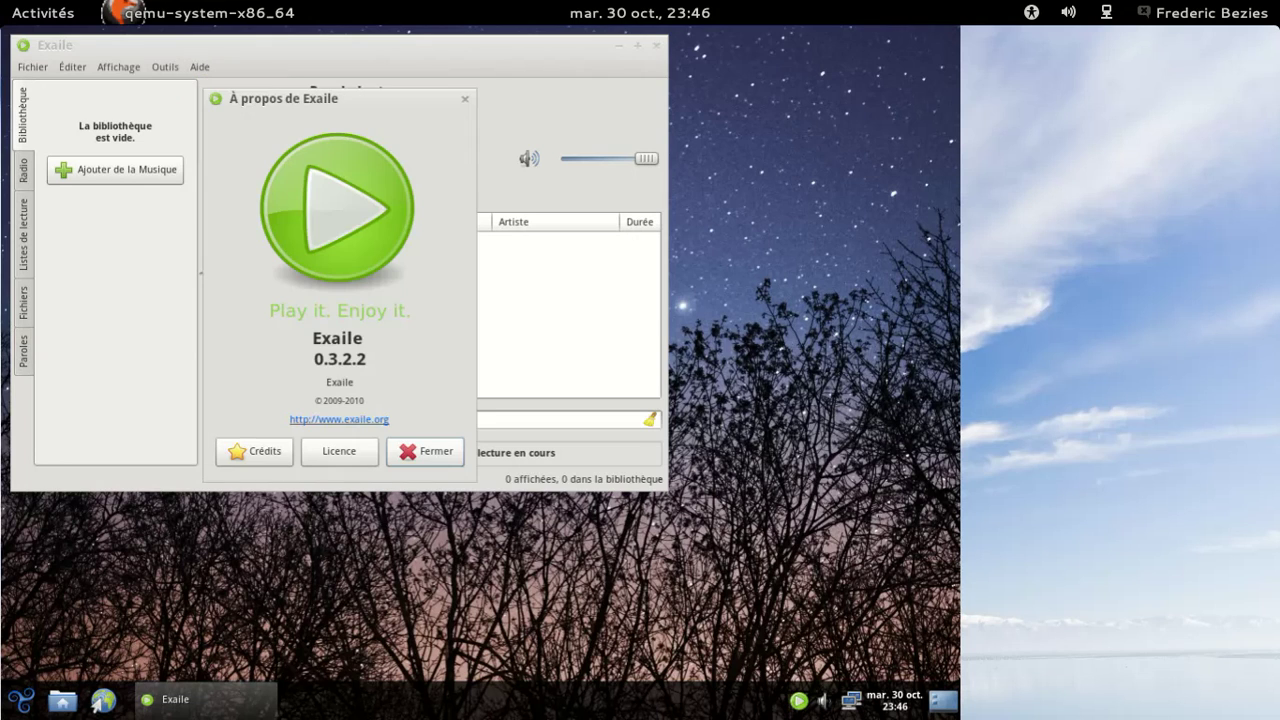
left_click(405, 451)
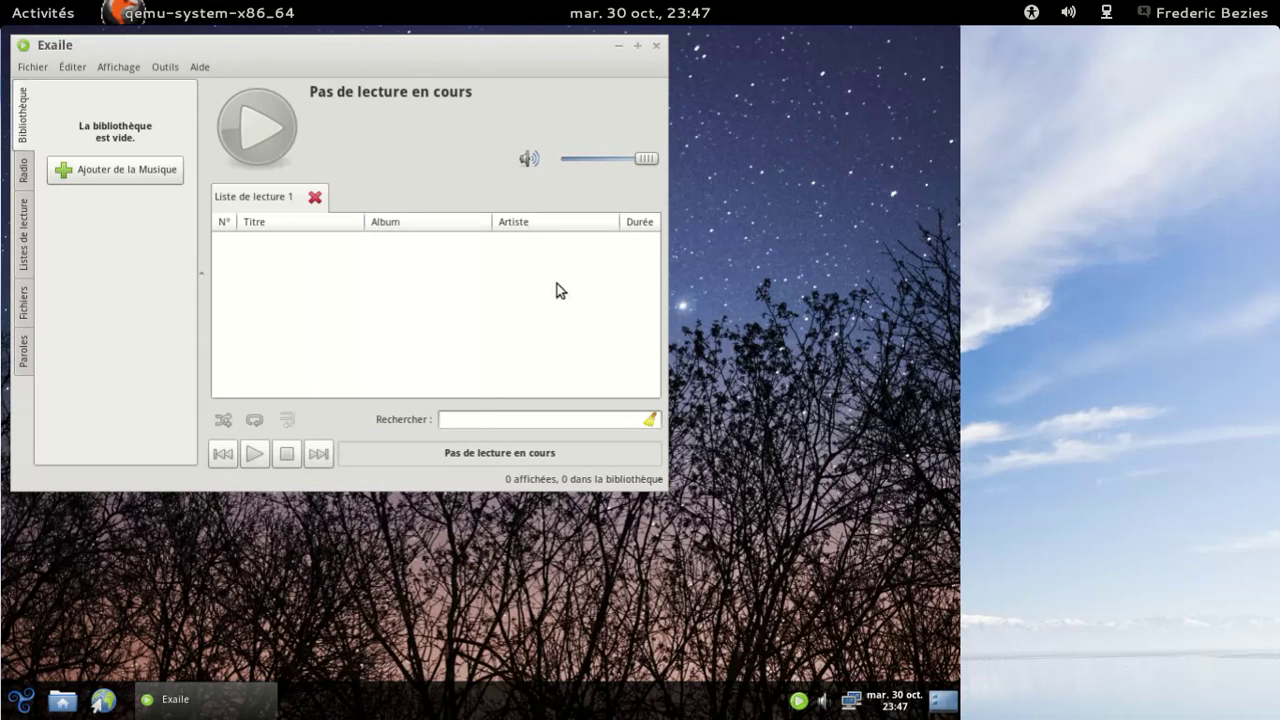
left_click(657, 46)
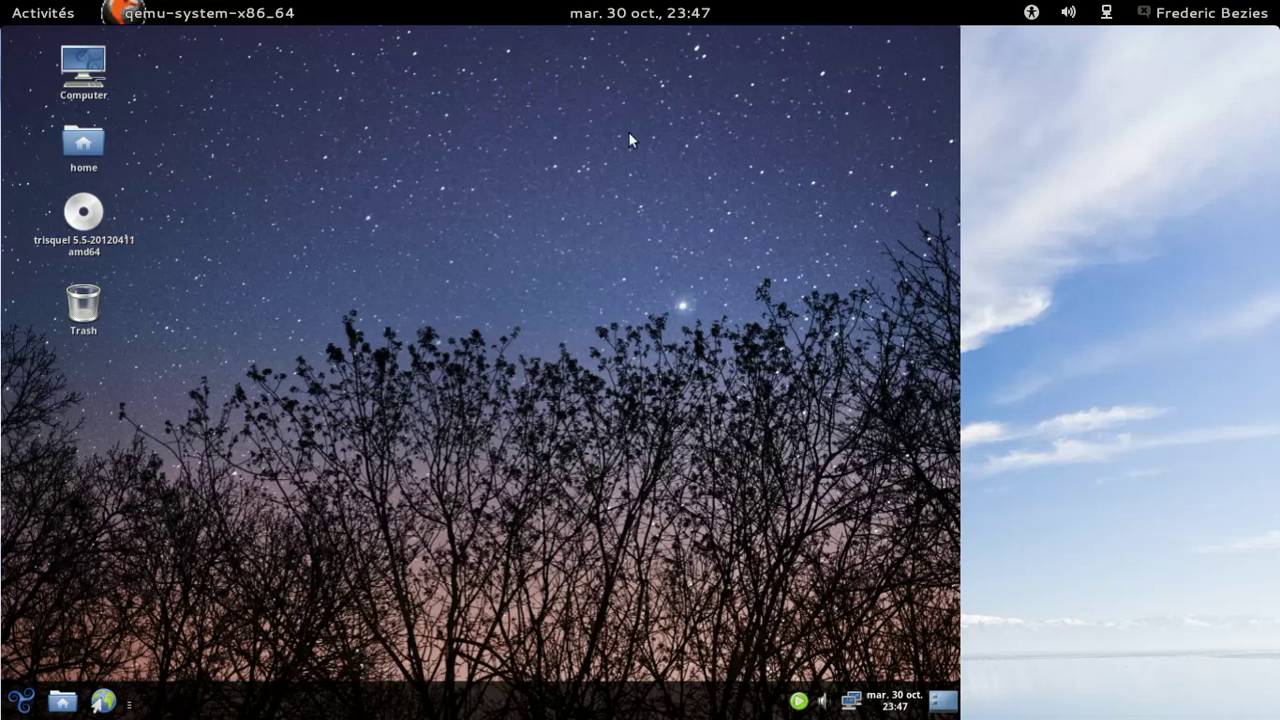
Shut down the Trisquel virtual machine, confirming the power-off (Éteindre).
left_click(20, 700)
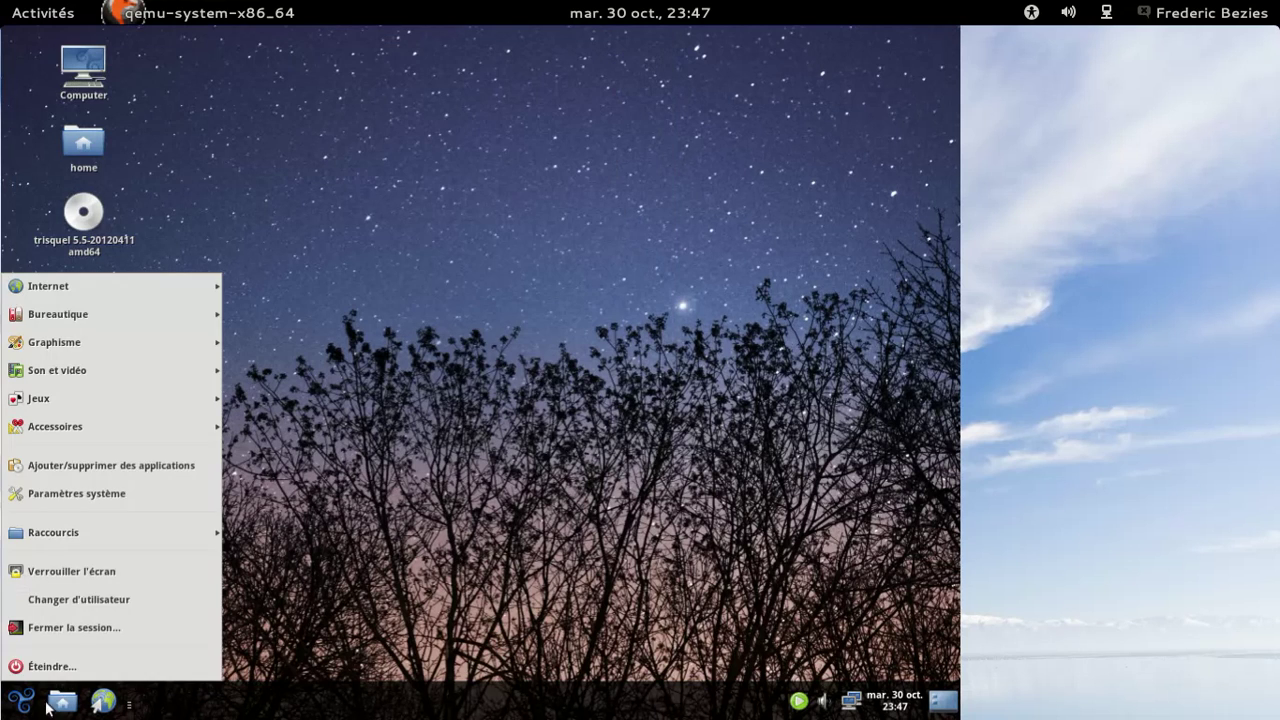
left_click(123, 670)
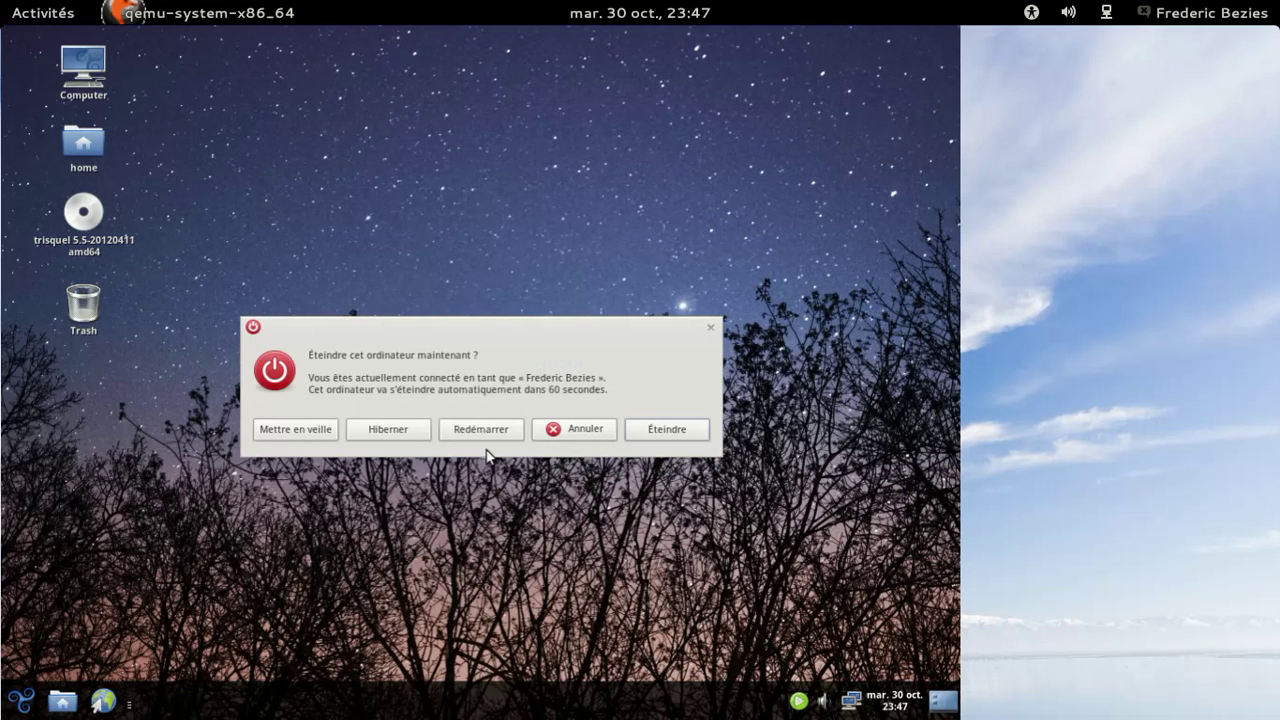
left_click(652, 444)
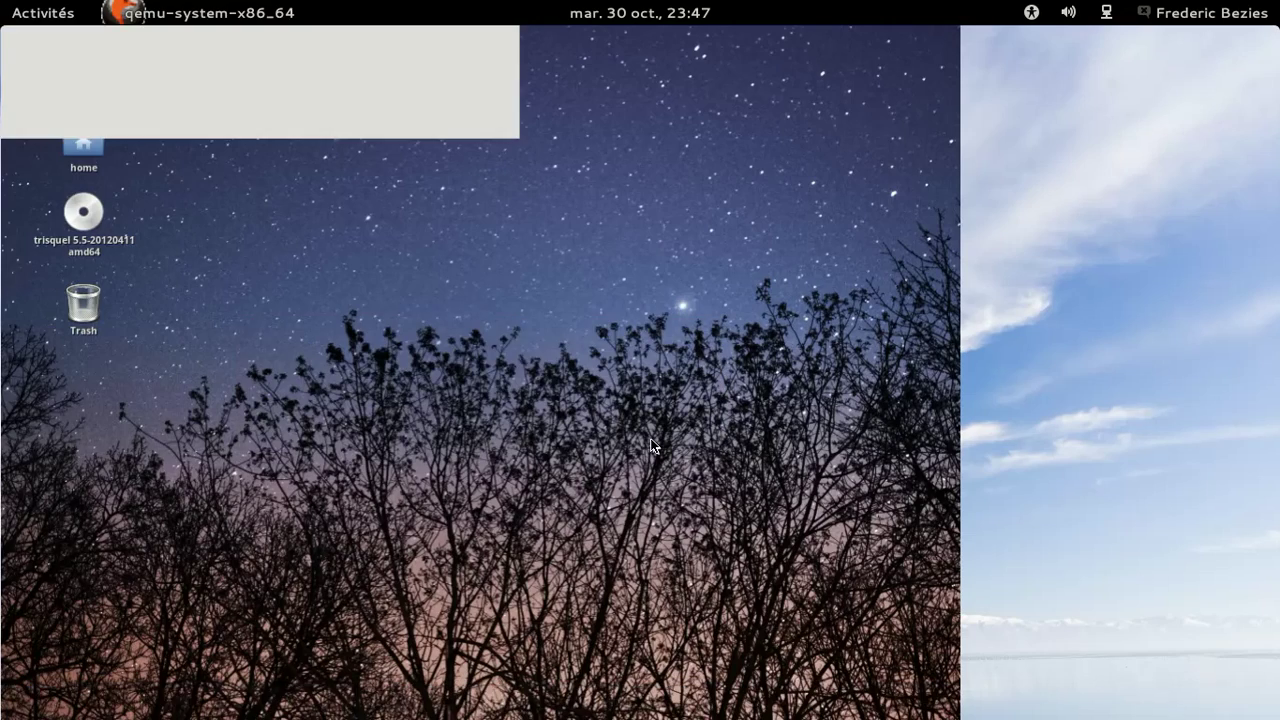